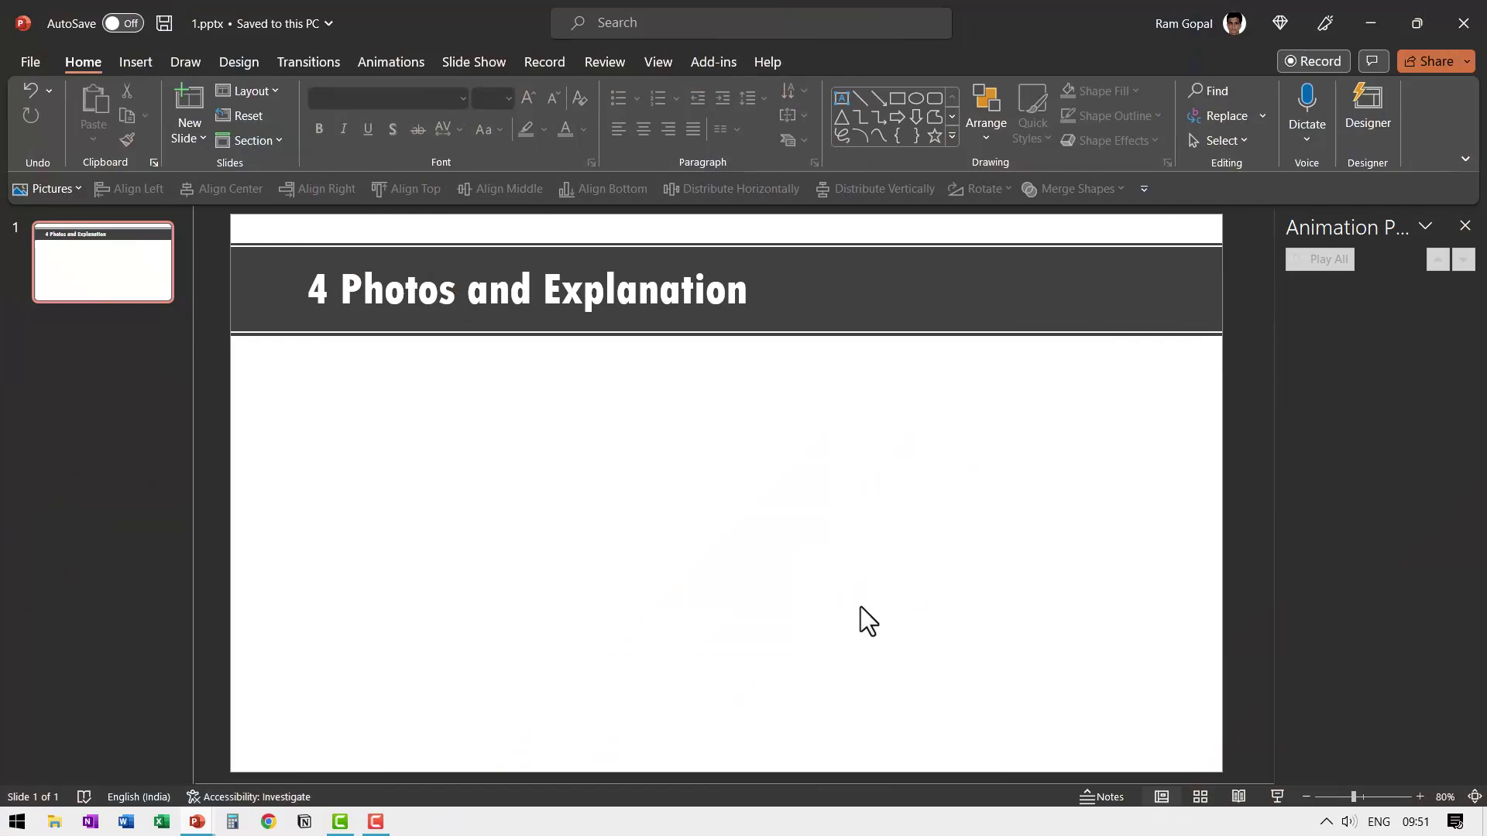
# Draw a Circle: Hollow ring at the upper left below the title and thin its band
pyautogui.click(952, 137)
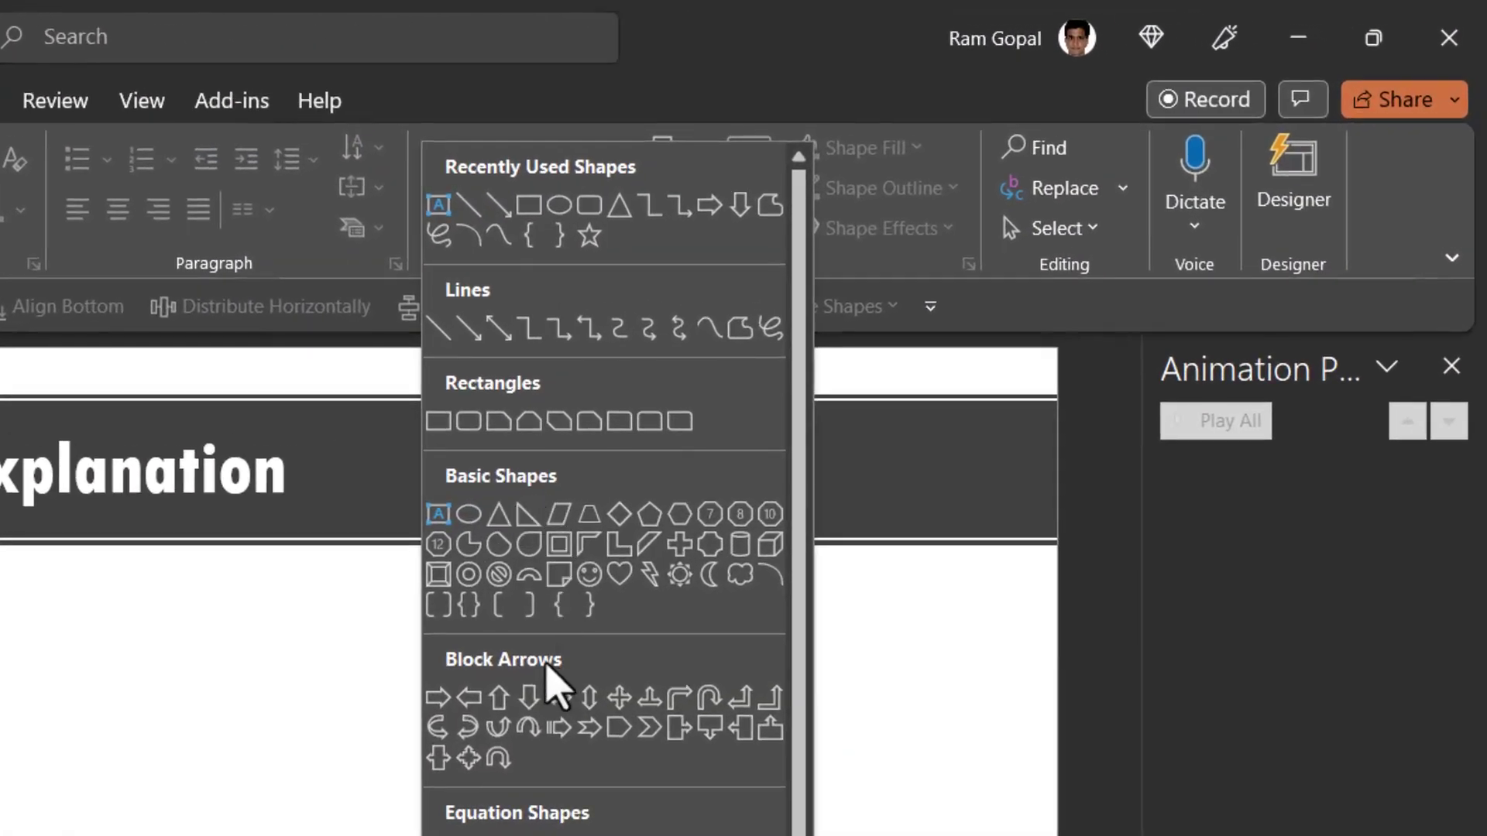
pyautogui.click(468, 575)
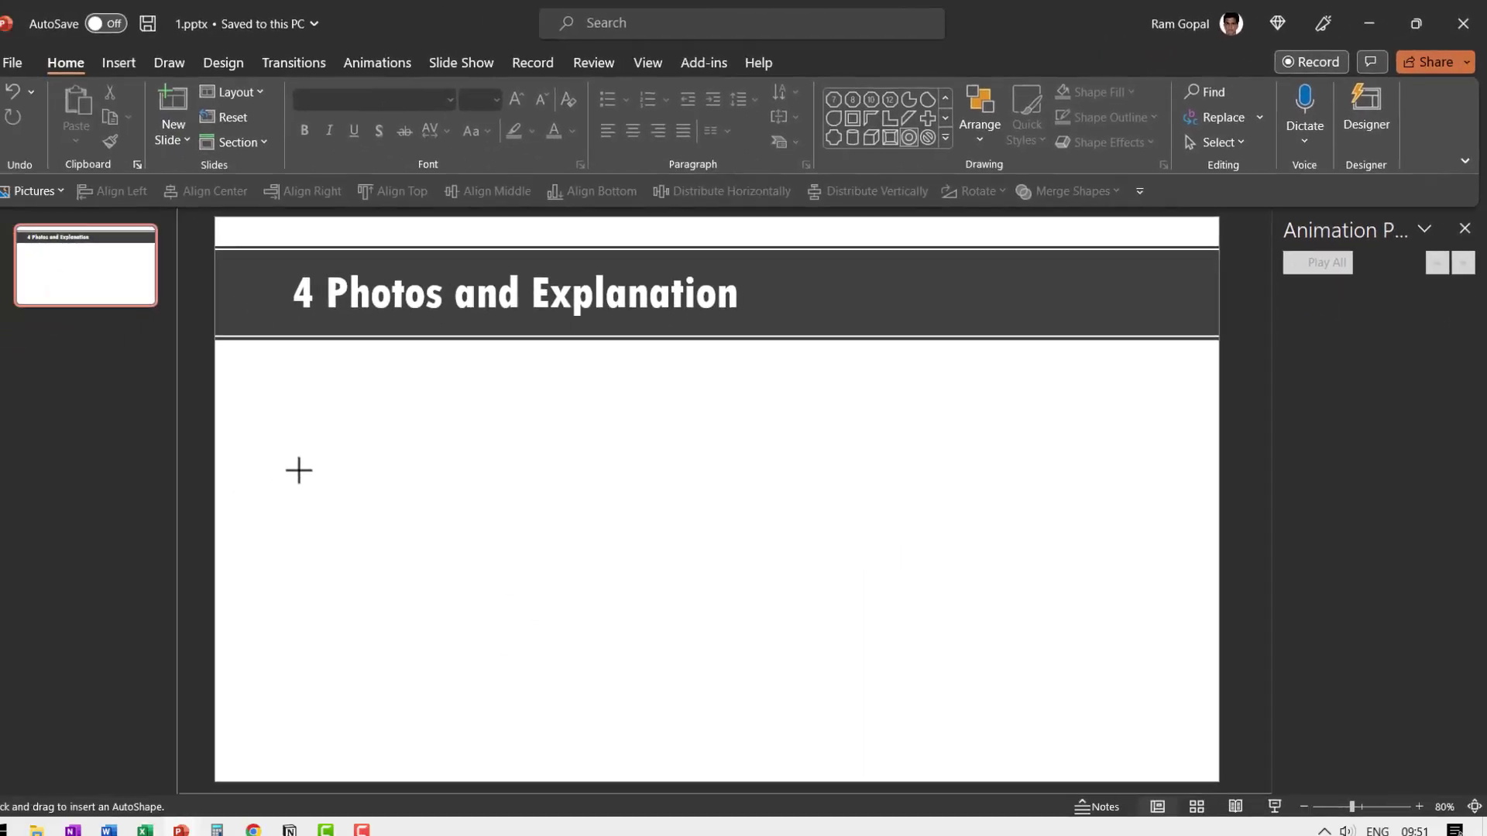
pyautogui.moveTo(303, 415); pyautogui.dragTo(458, 592)
pyautogui.moveTo(448, 425); pyautogui.dragTo(412, 386)
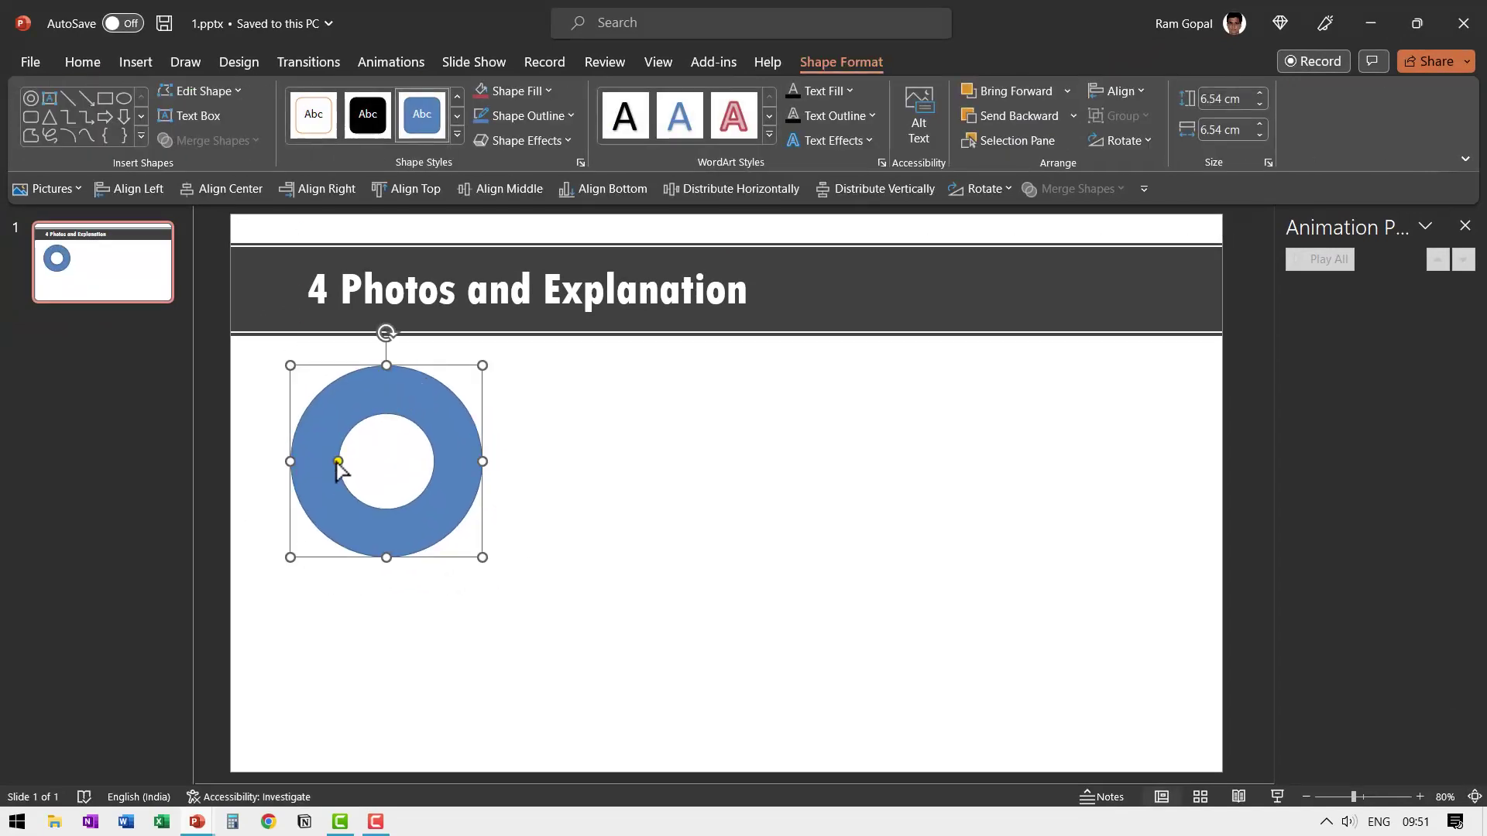
pyautogui.moveTo(341, 474); pyautogui.dragTo(299, 474)
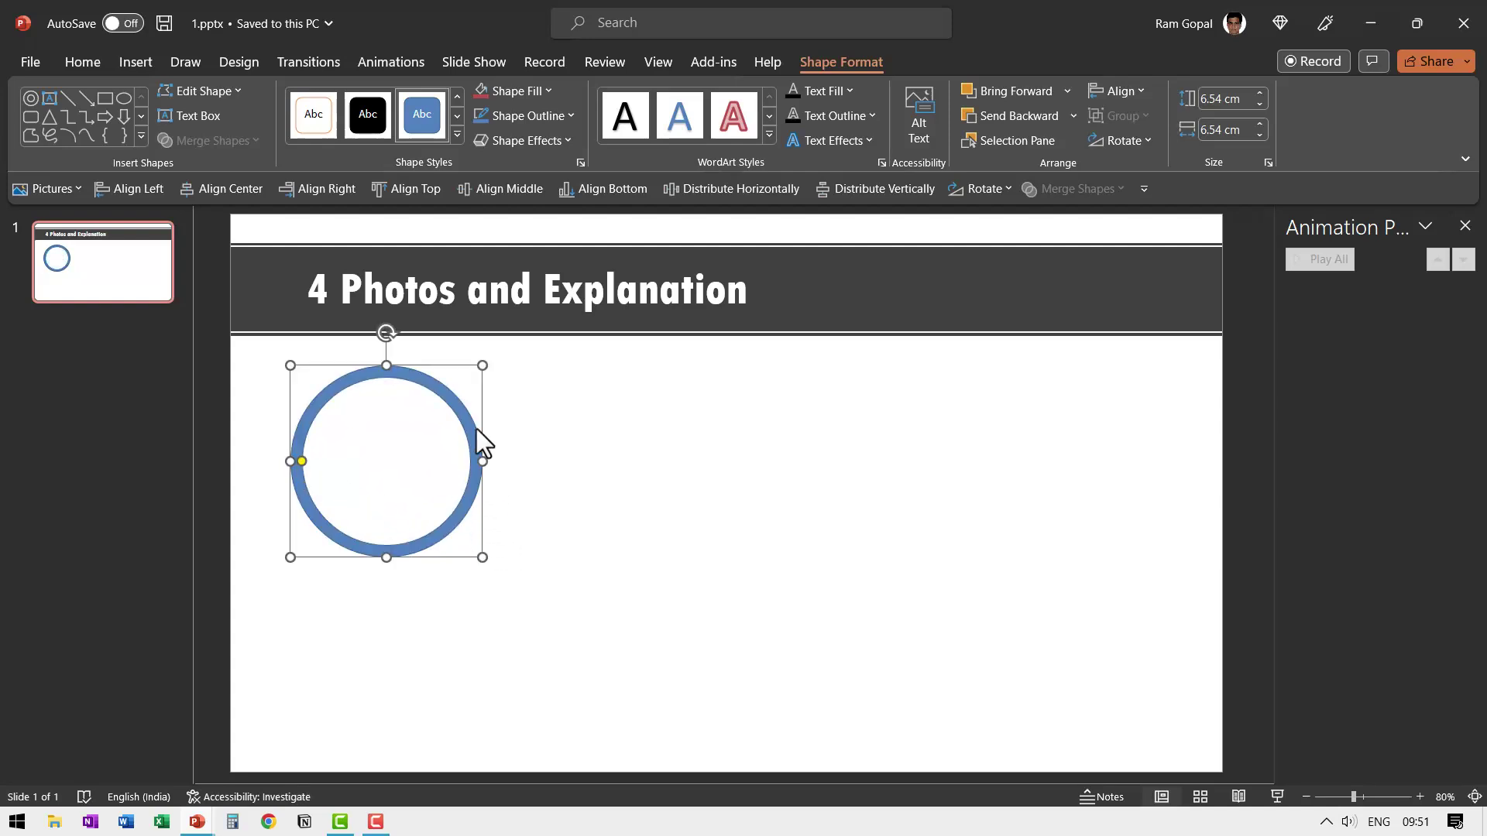
pyautogui.click(593, 569)
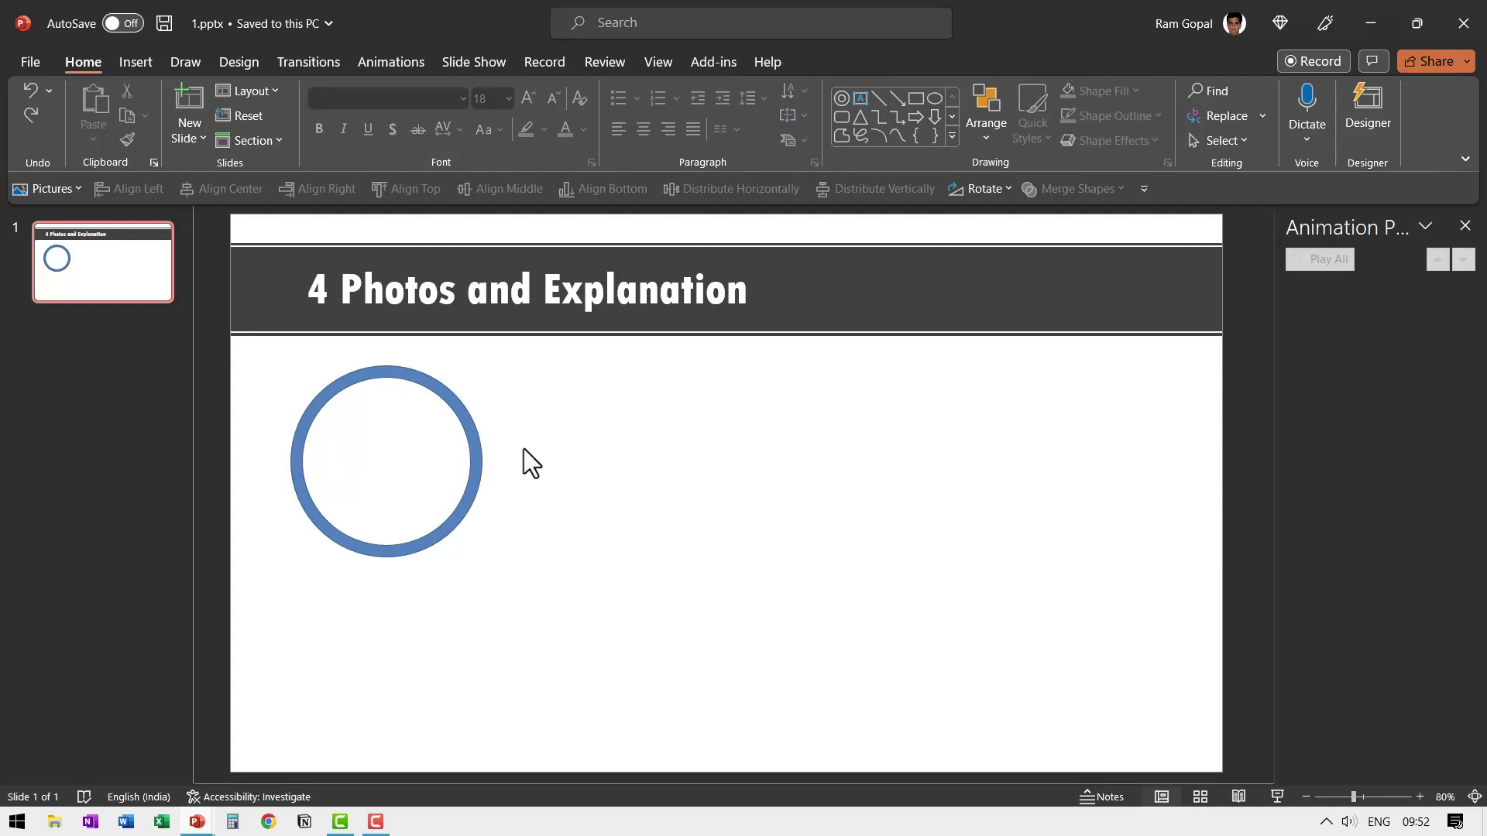
# Give the ring a dark teal fill and no outline
pyautogui.click(461, 405)
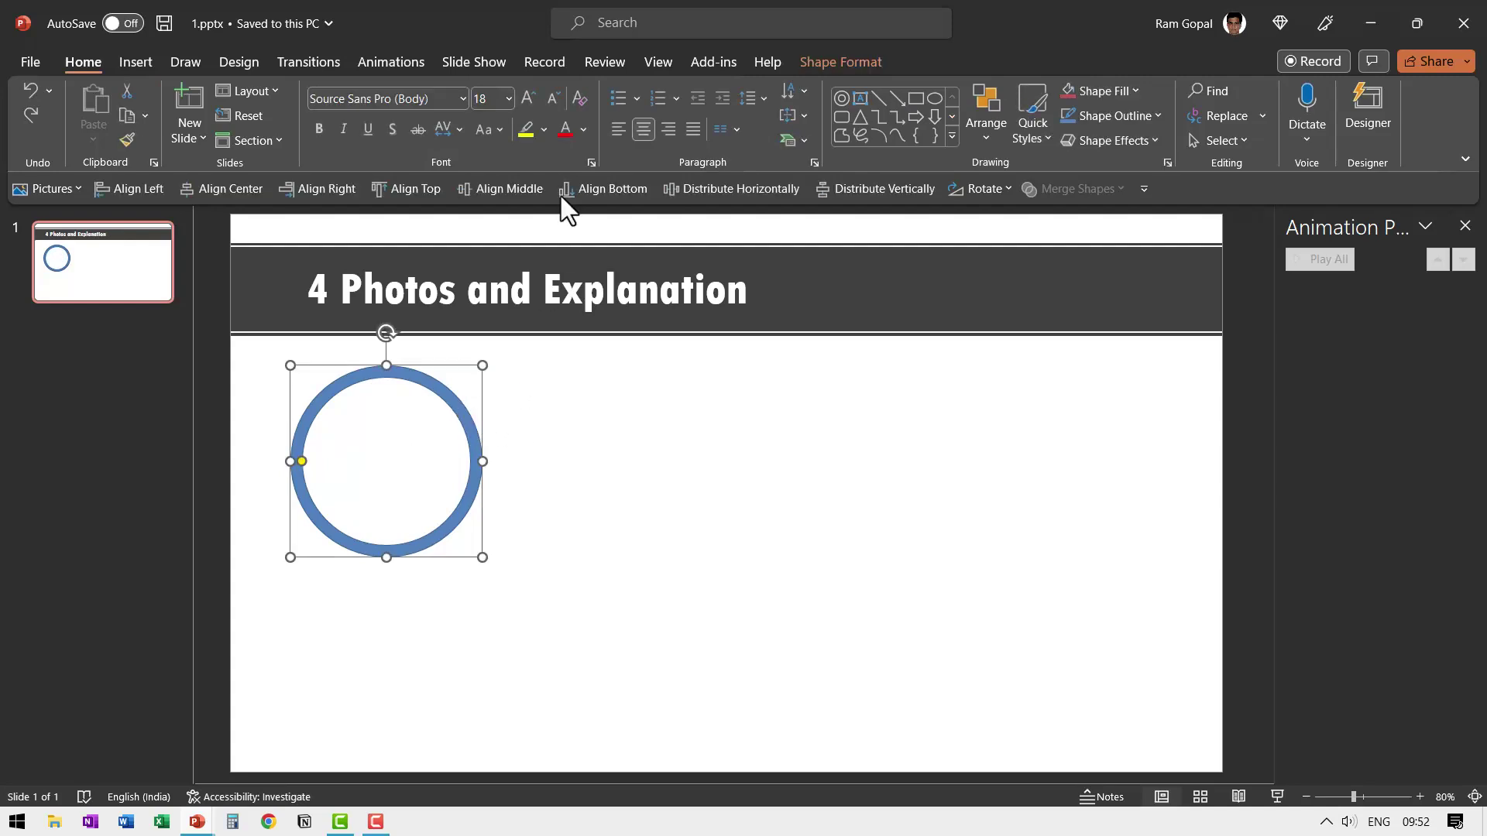
pyautogui.click(1085, 95)
pyautogui.click(1183, 212)
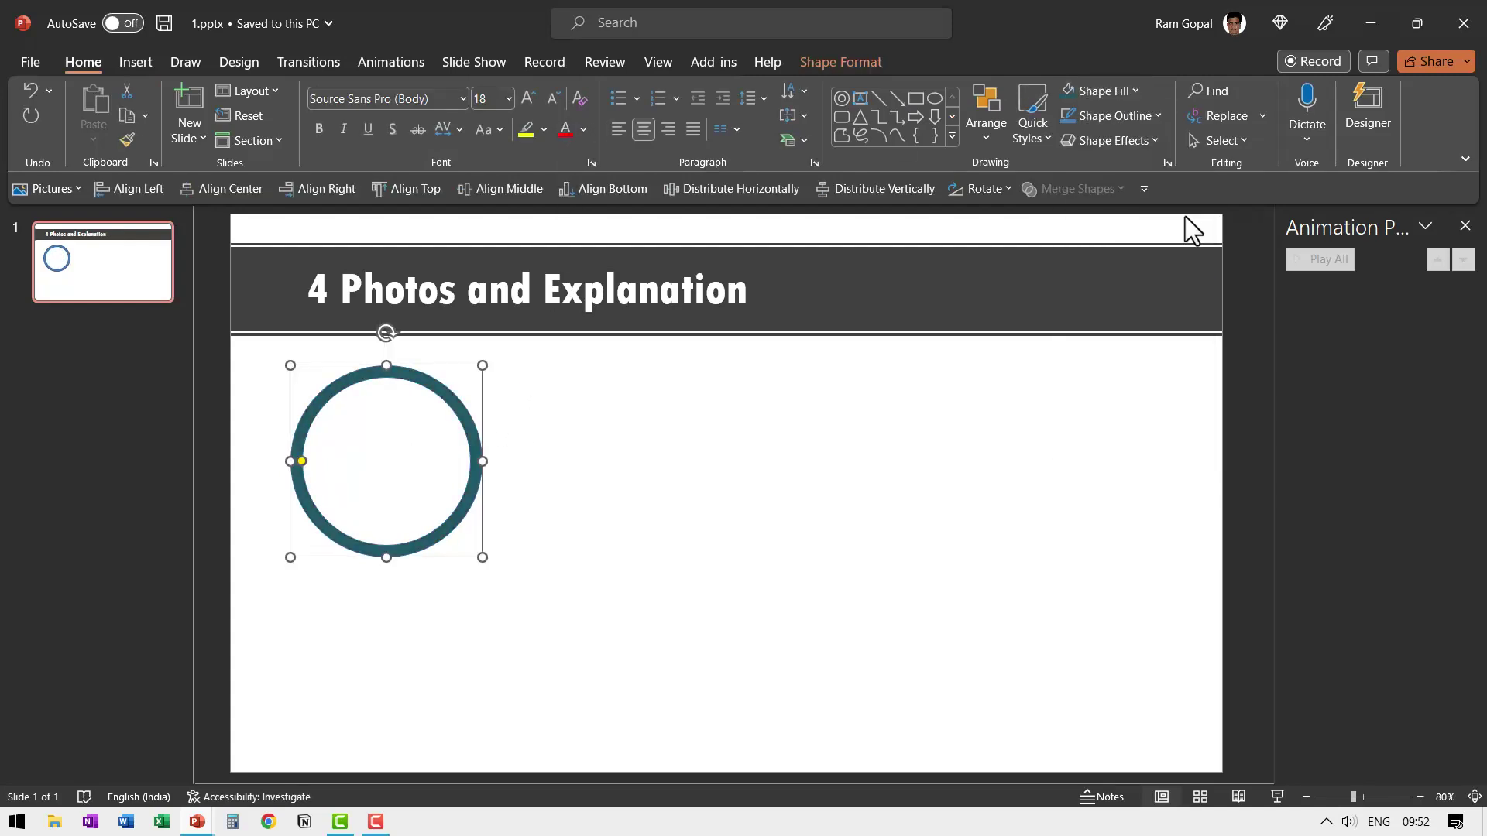
pyautogui.click(1130, 116)
pyautogui.click(1155, 328)
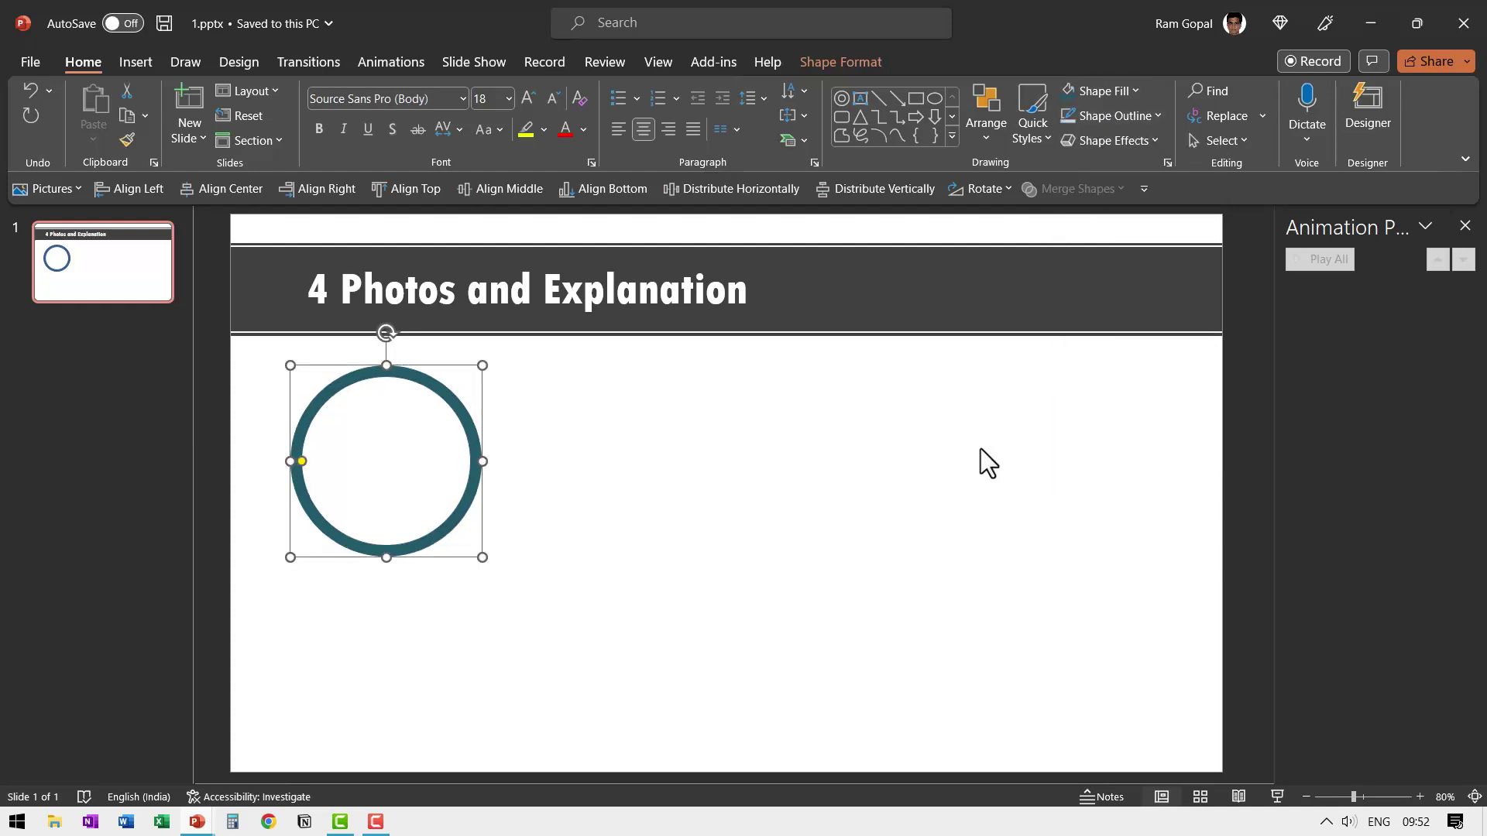
pyautogui.click(748, 612)
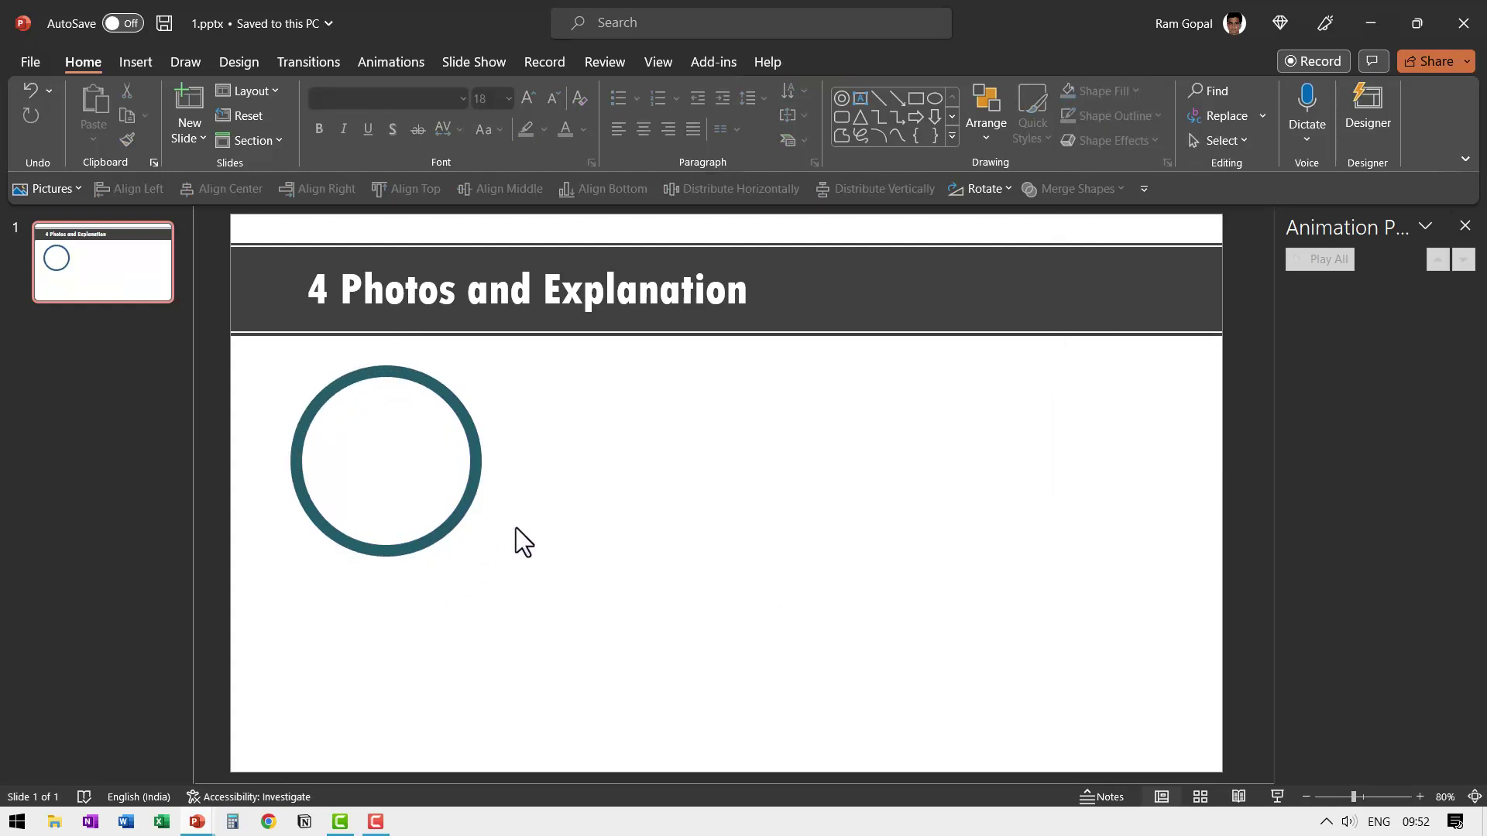
# Draw an oval over the ring and send it to the back behind the ring
pyautogui.click(937, 99)
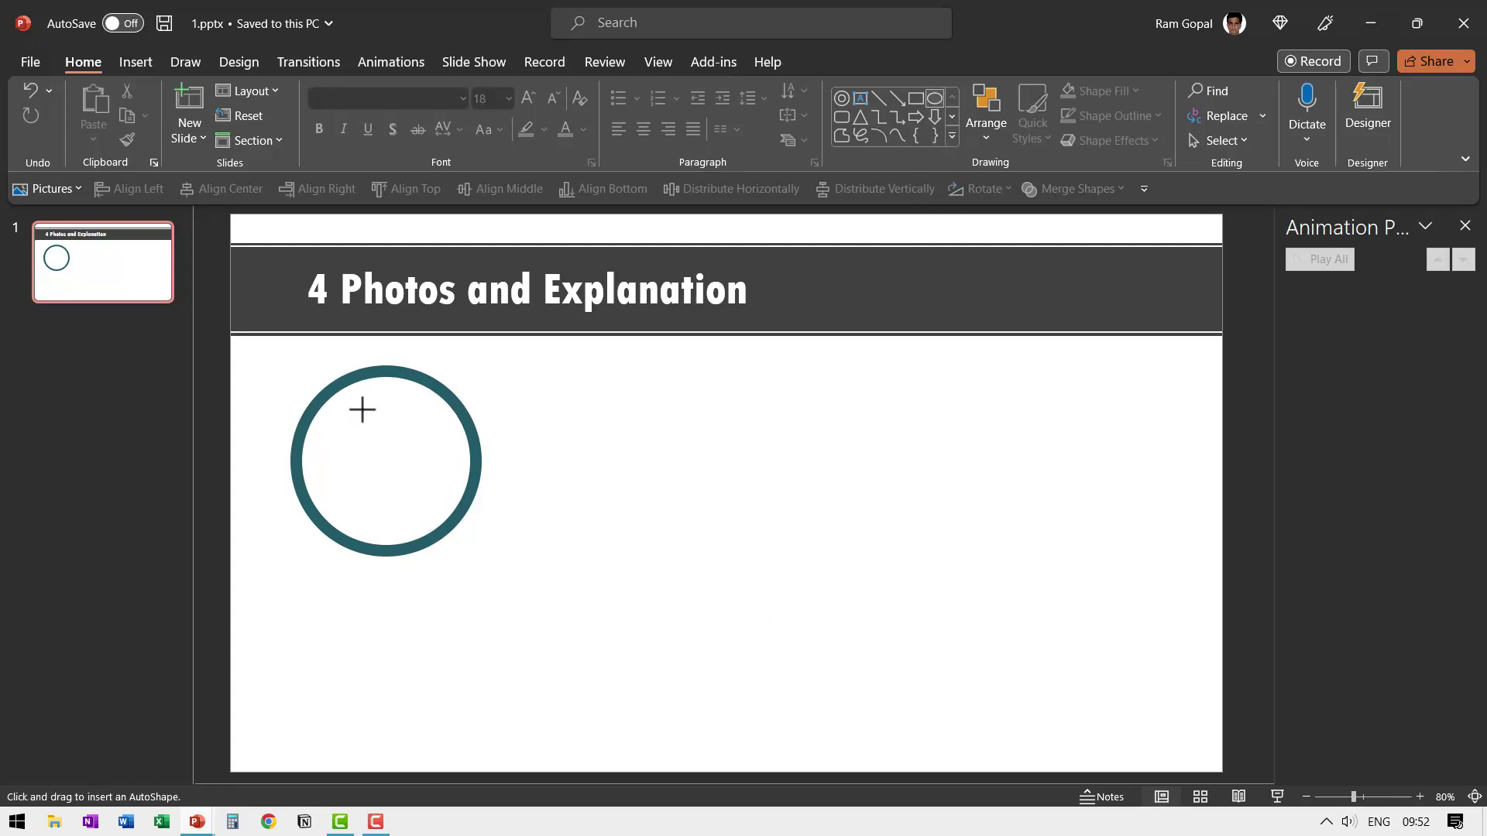
pyautogui.moveTo(325, 388); pyautogui.dragTo(507, 567)
pyautogui.moveTo(431, 498); pyautogui.dragTo(405, 468)
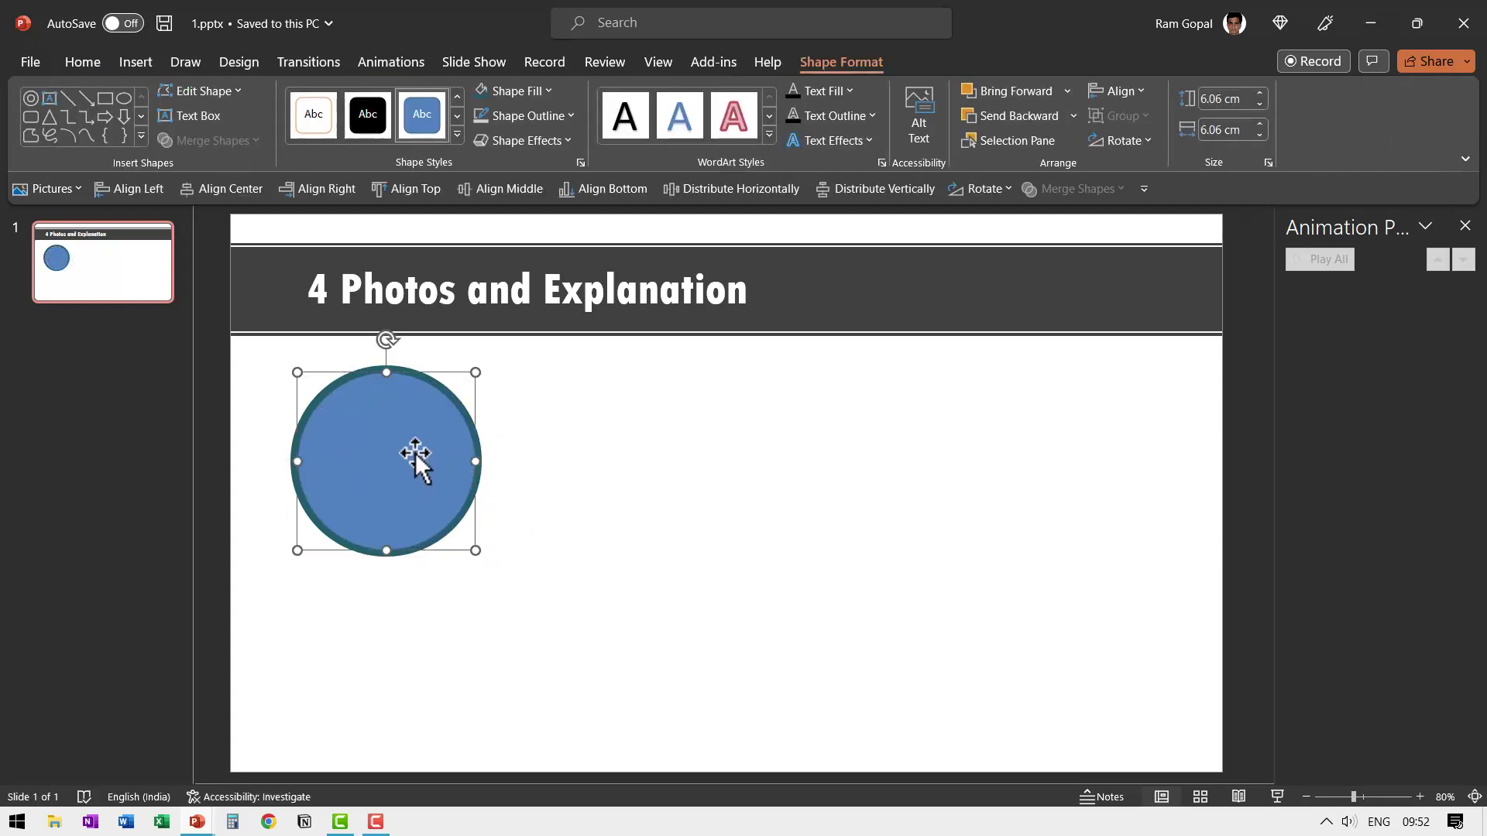
pyautogui.rightClick(413, 449)
pyautogui.click(474, 492)
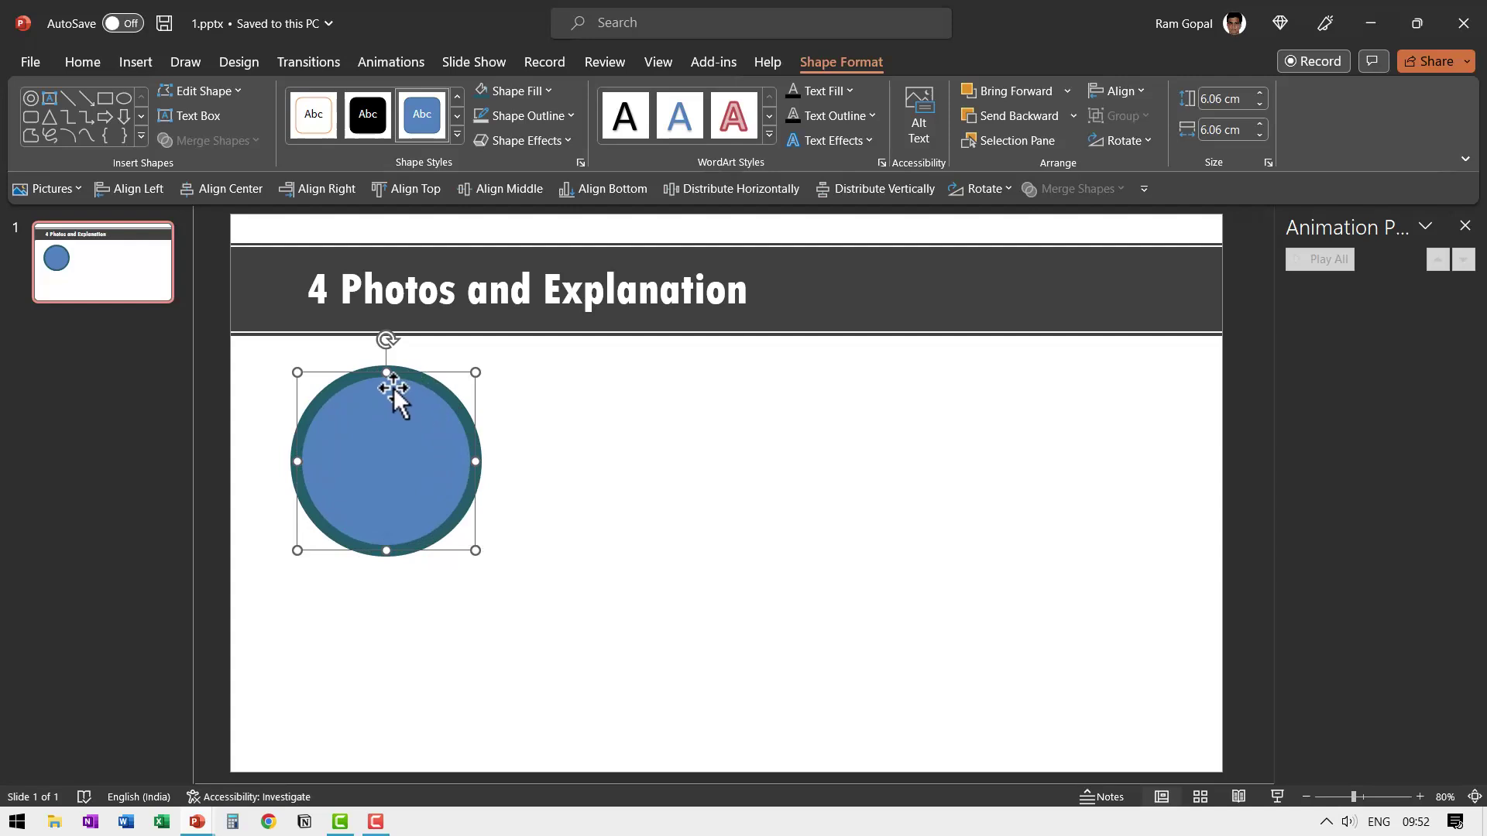
# Fill the oval with a light aqua tint and select it together with the ring
pyautogui.click(519, 92)
pyautogui.click(603, 177)
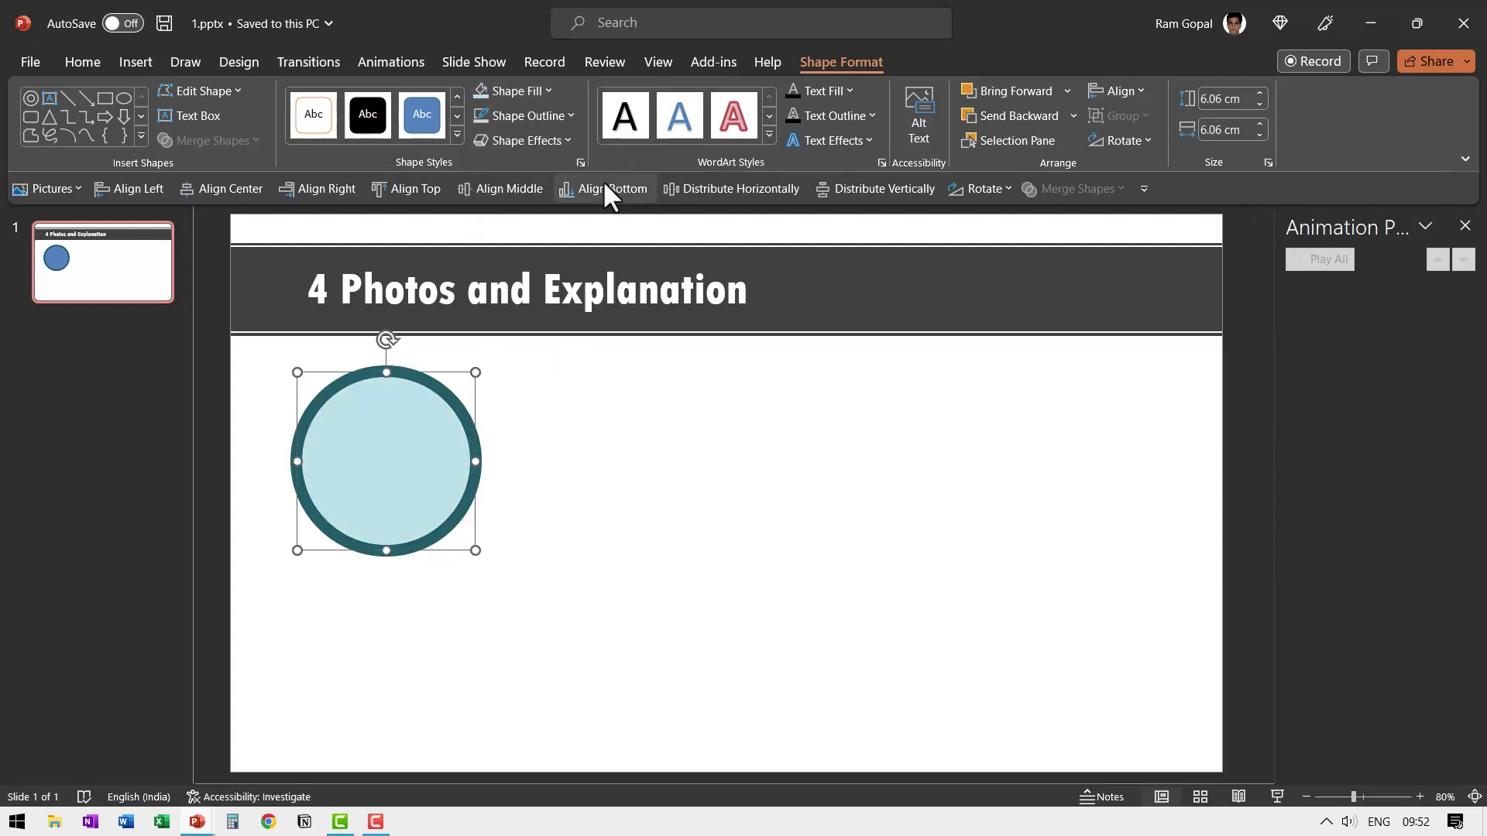
pyautogui.keyDown('shift'); pyautogui.click(484, 453); pyautogui.keyUp('shift')
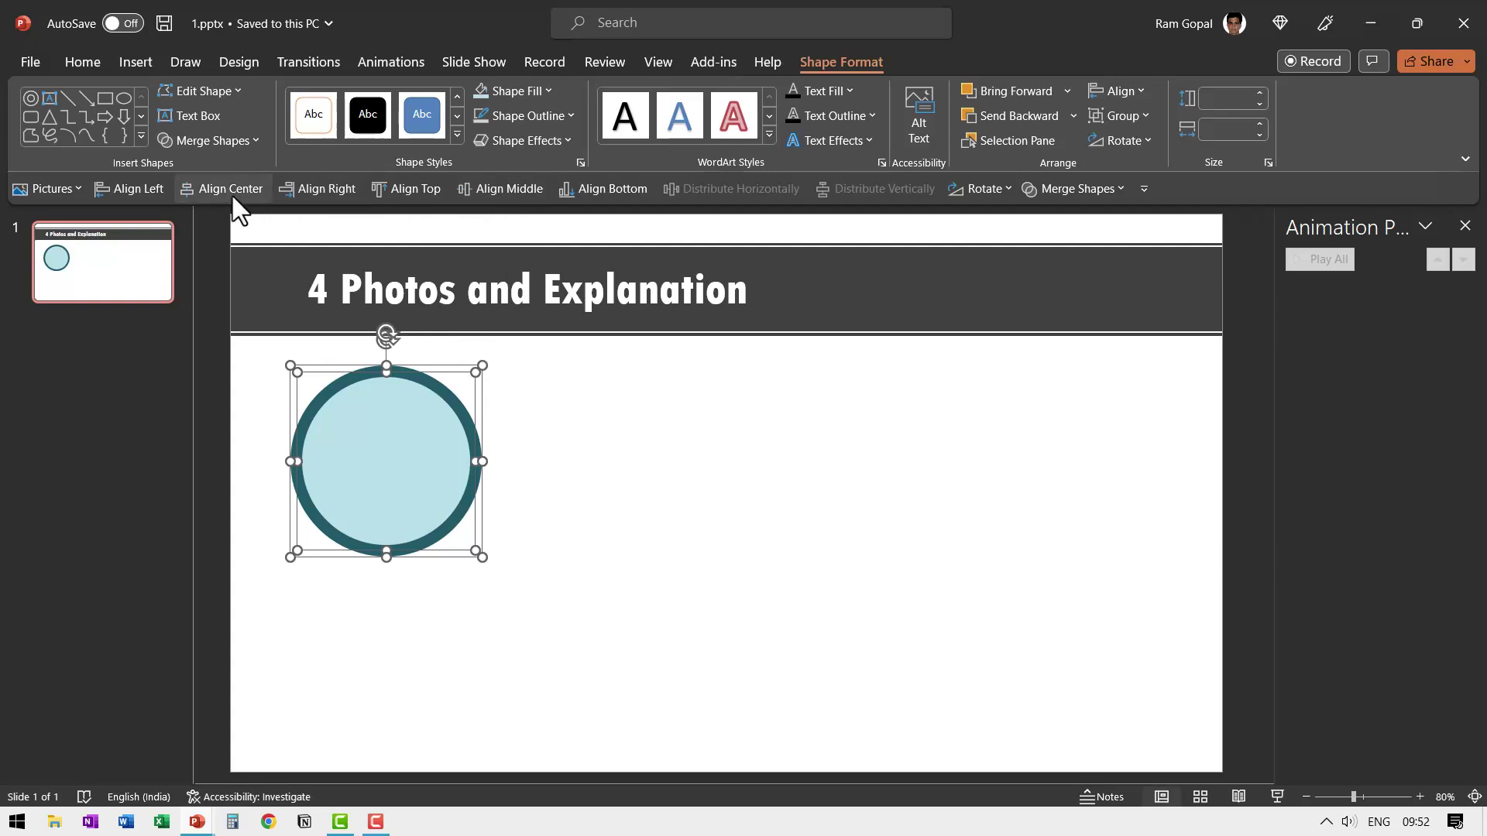
pyautogui.click(689, 562)
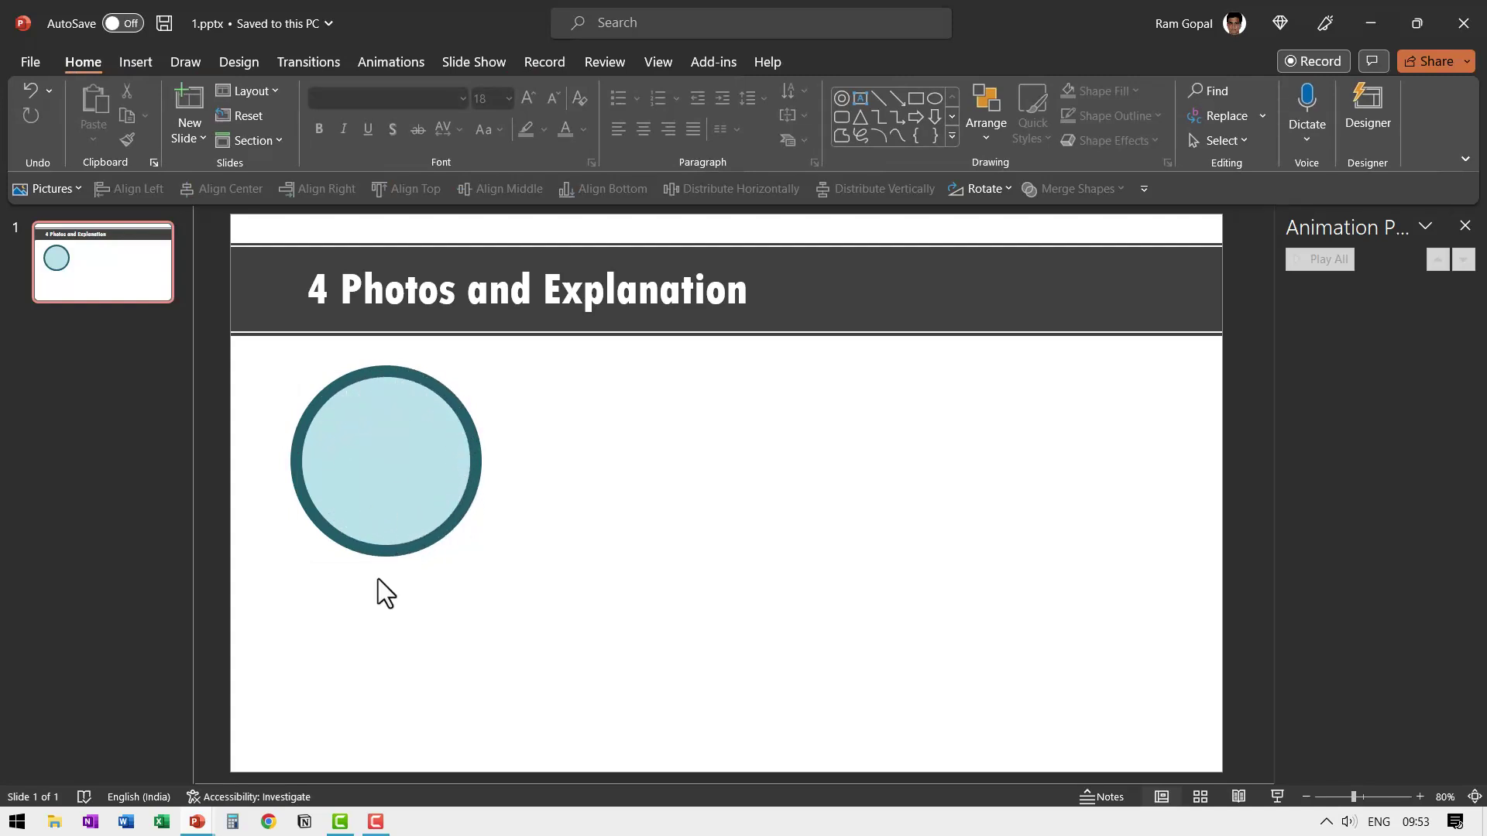
# Draw another oval over the ring and shrink it to 5.64 cm, centred inside
pyautogui.click(936, 97)
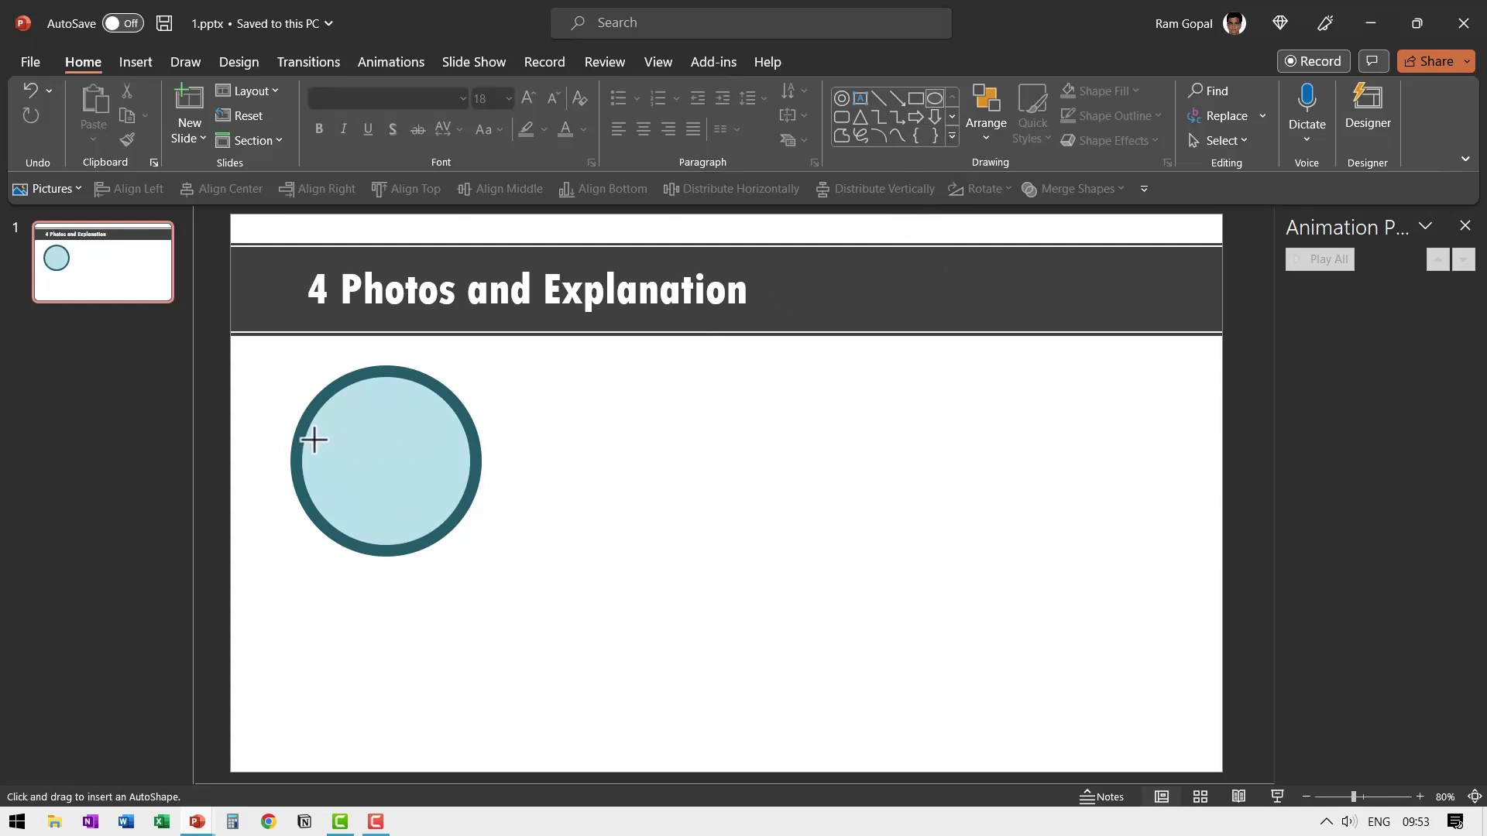
pyautogui.moveTo(316, 409); pyautogui.dragTo(508, 606)
pyautogui.moveTo(419, 488); pyautogui.dragTo(409, 441)
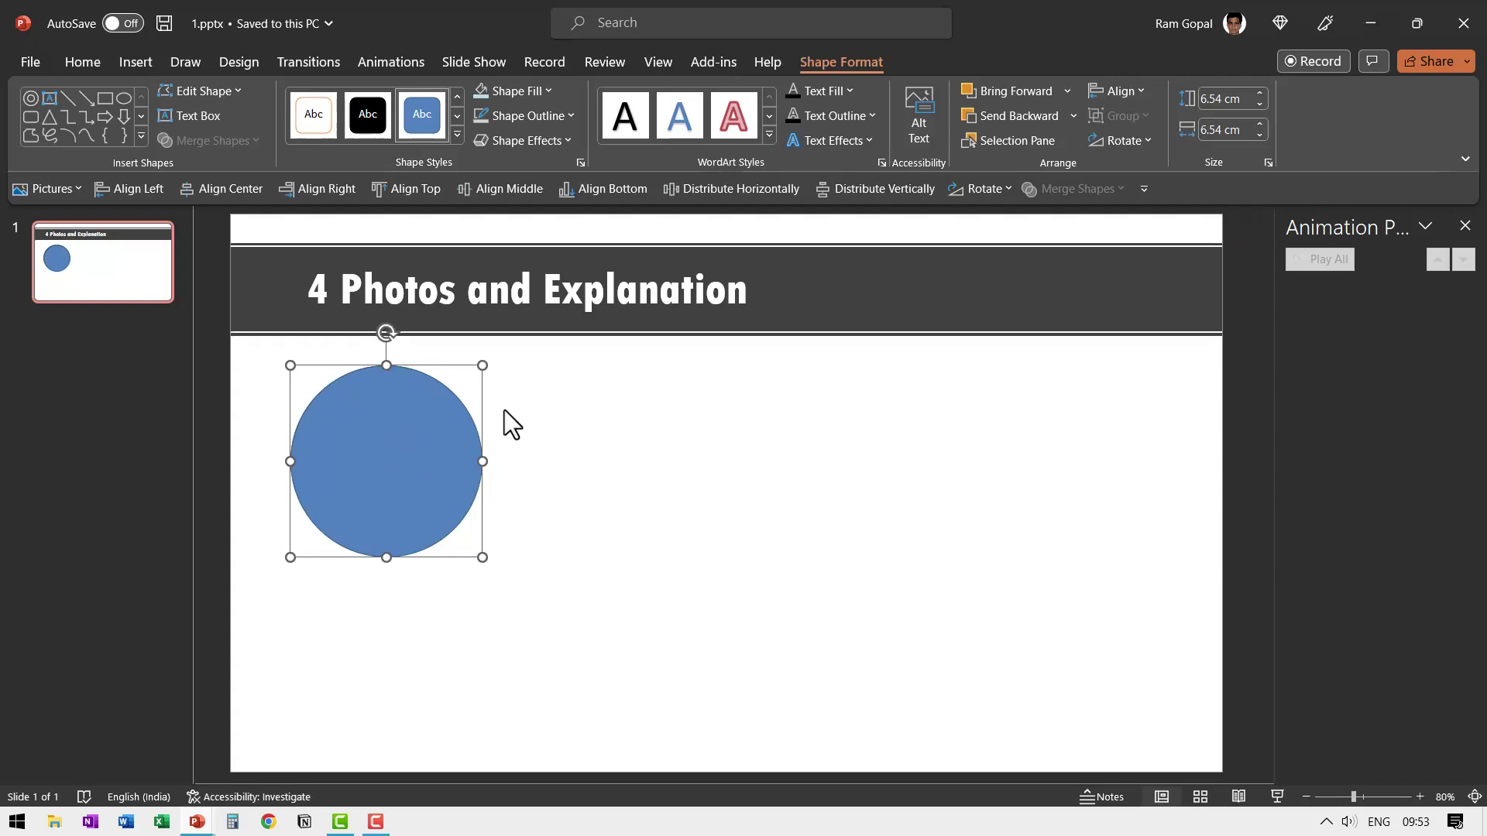
pyautogui.moveTo(483, 367); pyautogui.dragTo(467, 385)
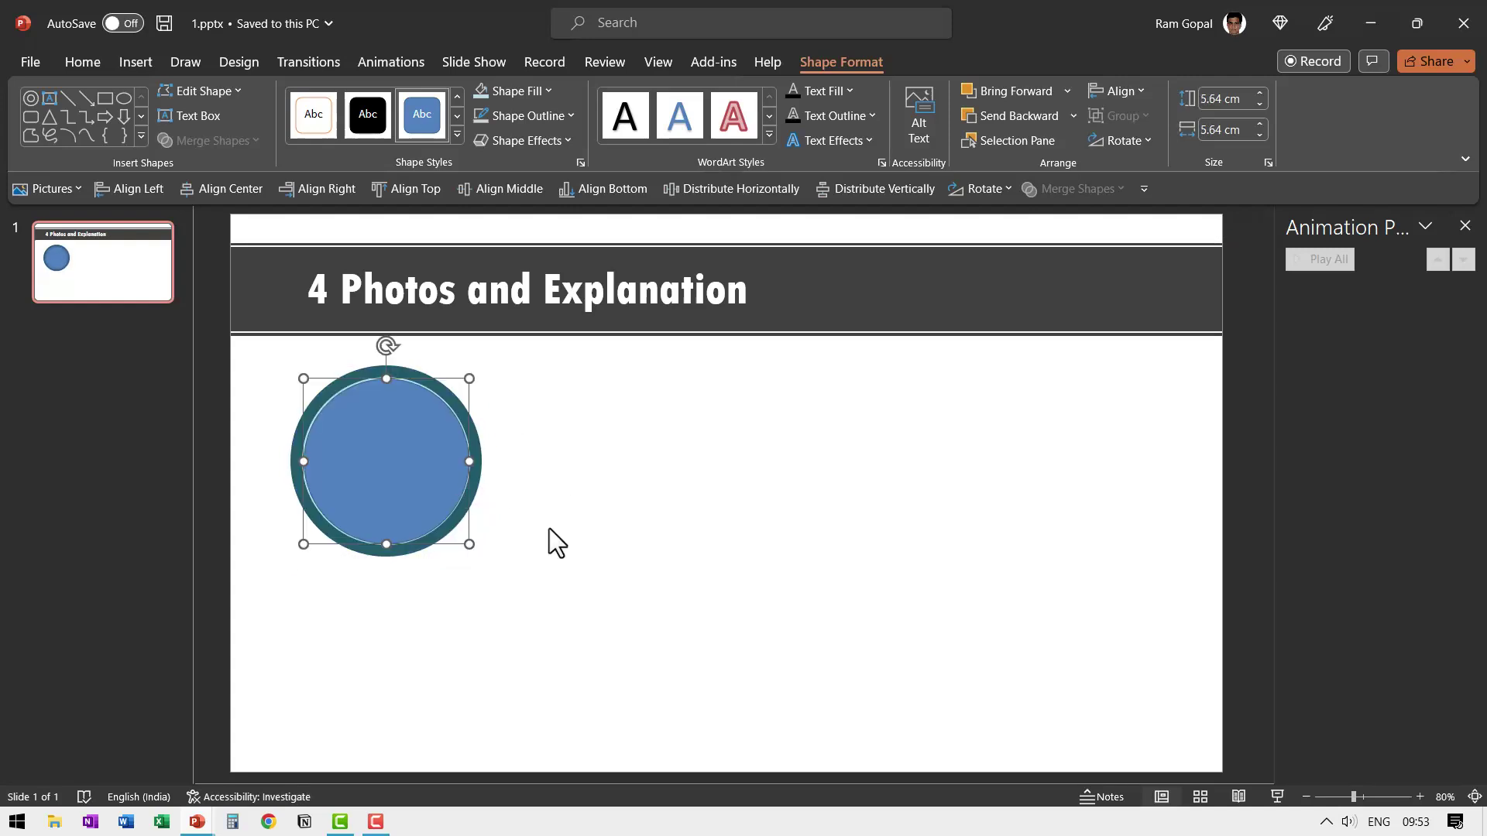
pyautogui.moveTo(605, 662); pyautogui.dragTo(167, 319)
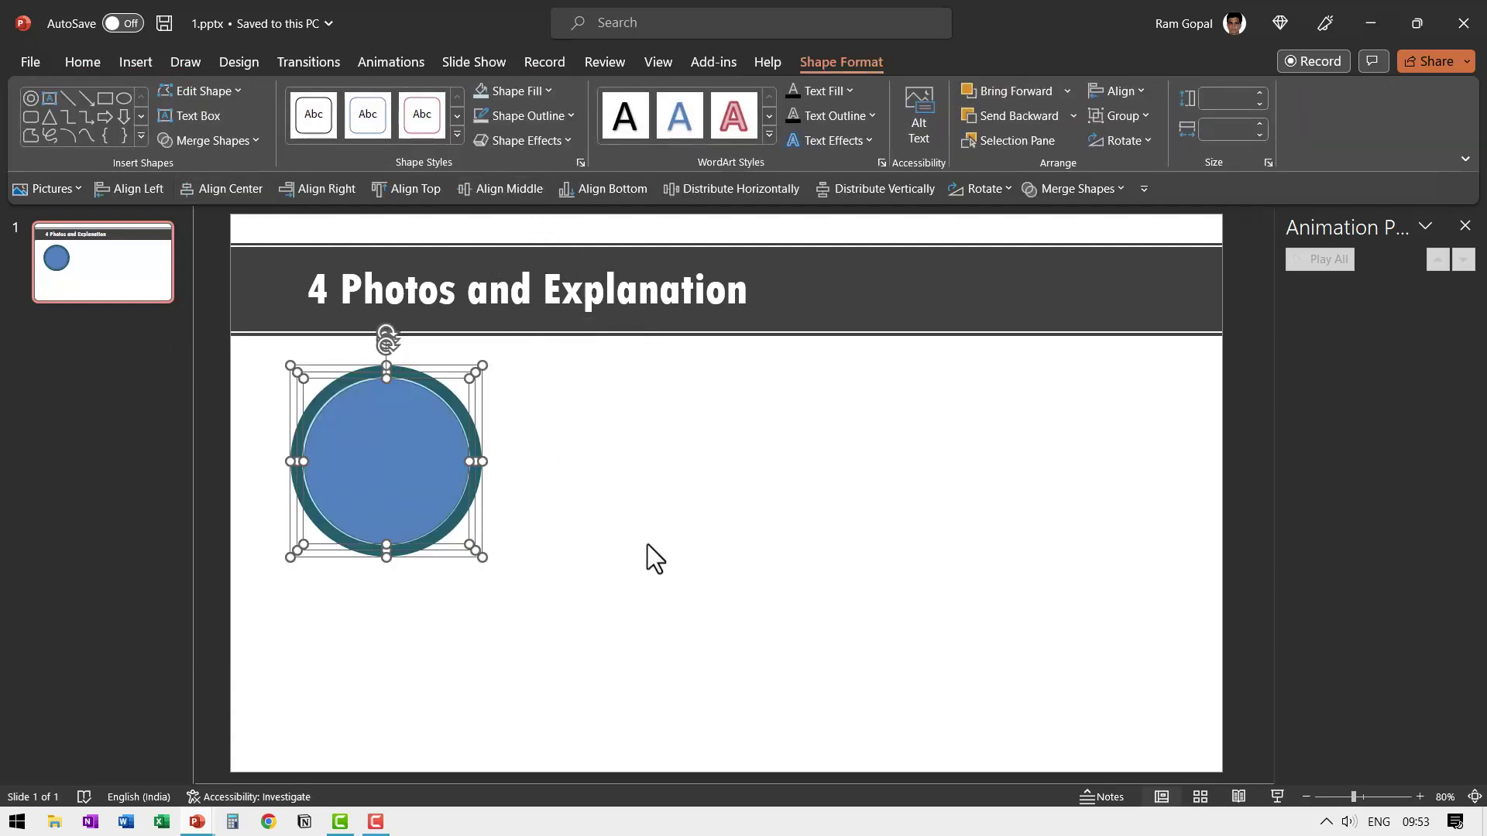
pyautogui.click(694, 587)
# Remove the outline from the 5.64 cm blue circle
pyautogui.click(420, 450)
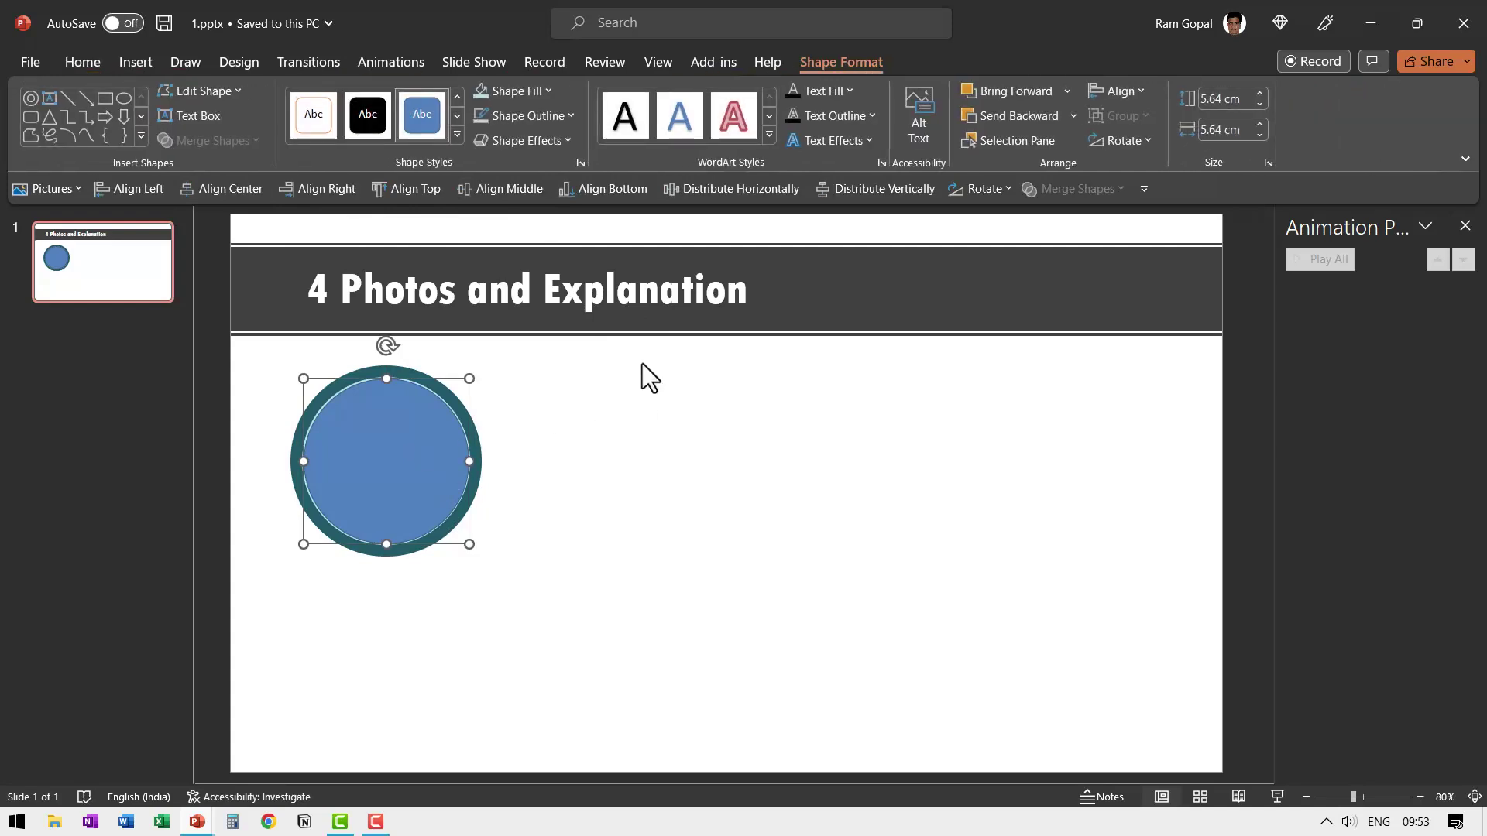
pyautogui.click(531, 115)
pyautogui.click(542, 328)
pyautogui.click(673, 496)
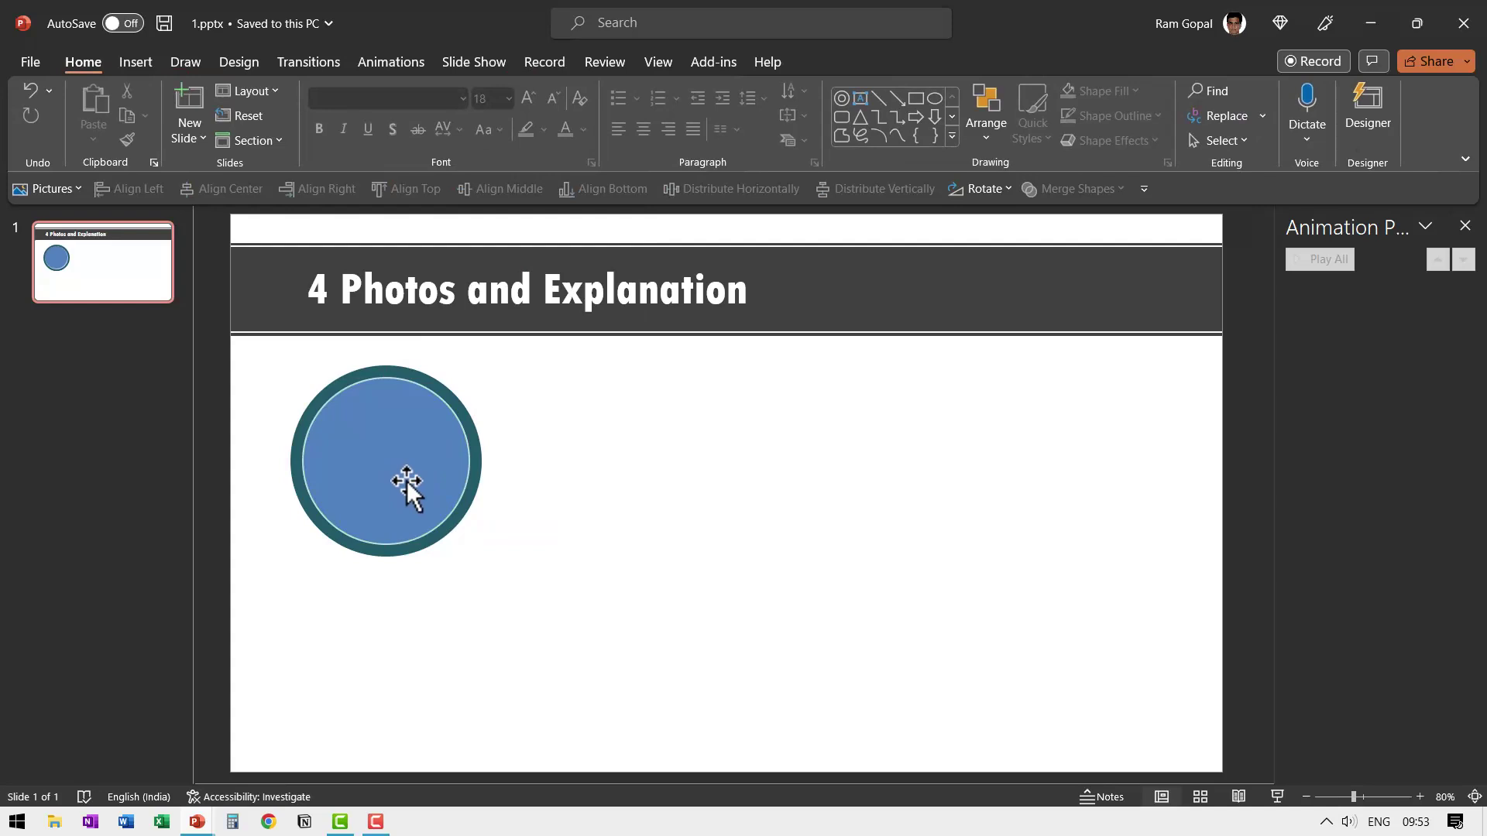
# Insert a flying hawk stock image found by searching 'bird'
pyautogui.click(141, 64)
pyautogui.click(148, 136)
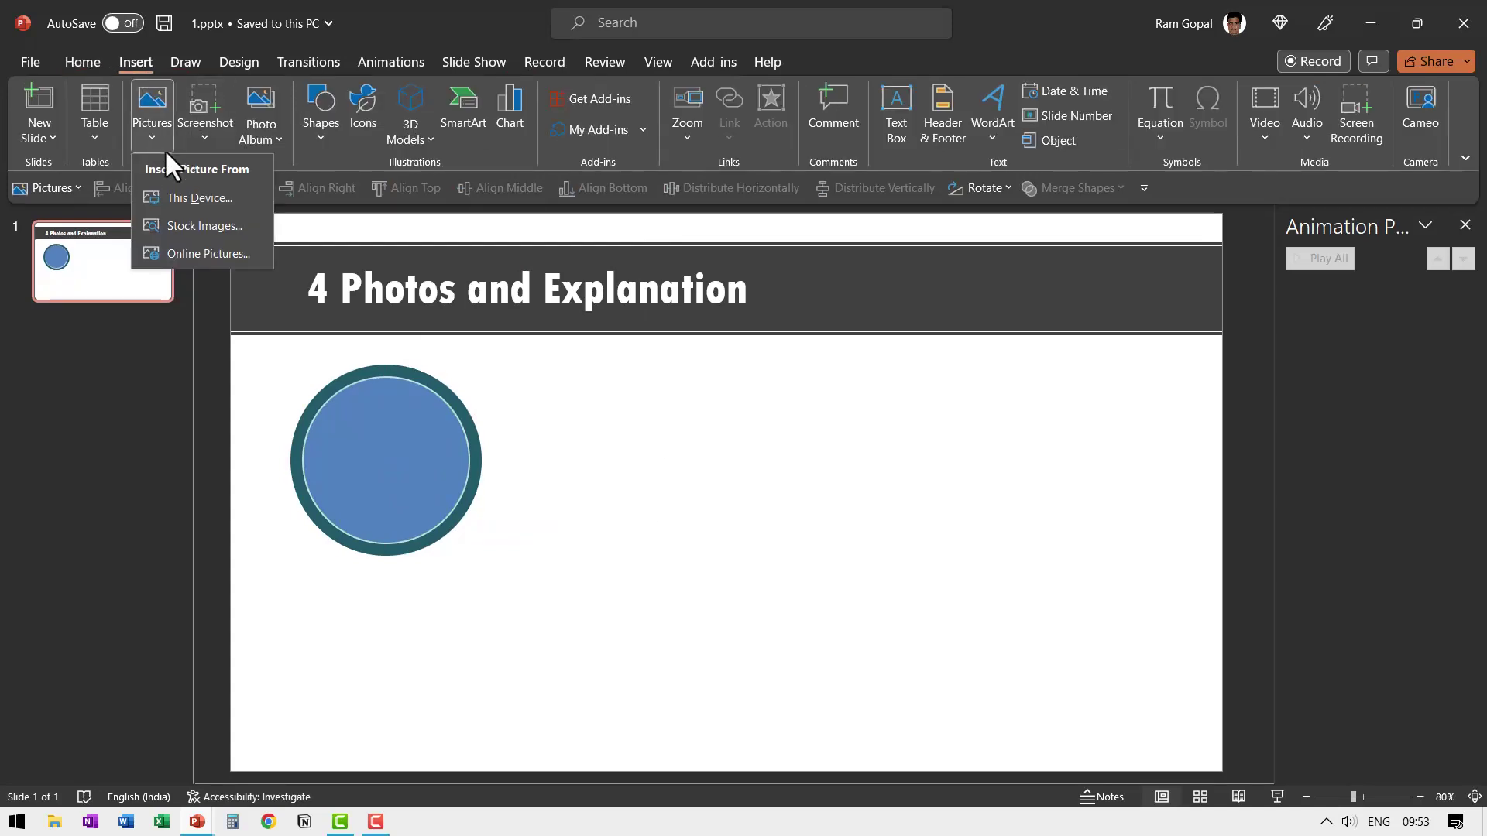
pyautogui.click(203, 227)
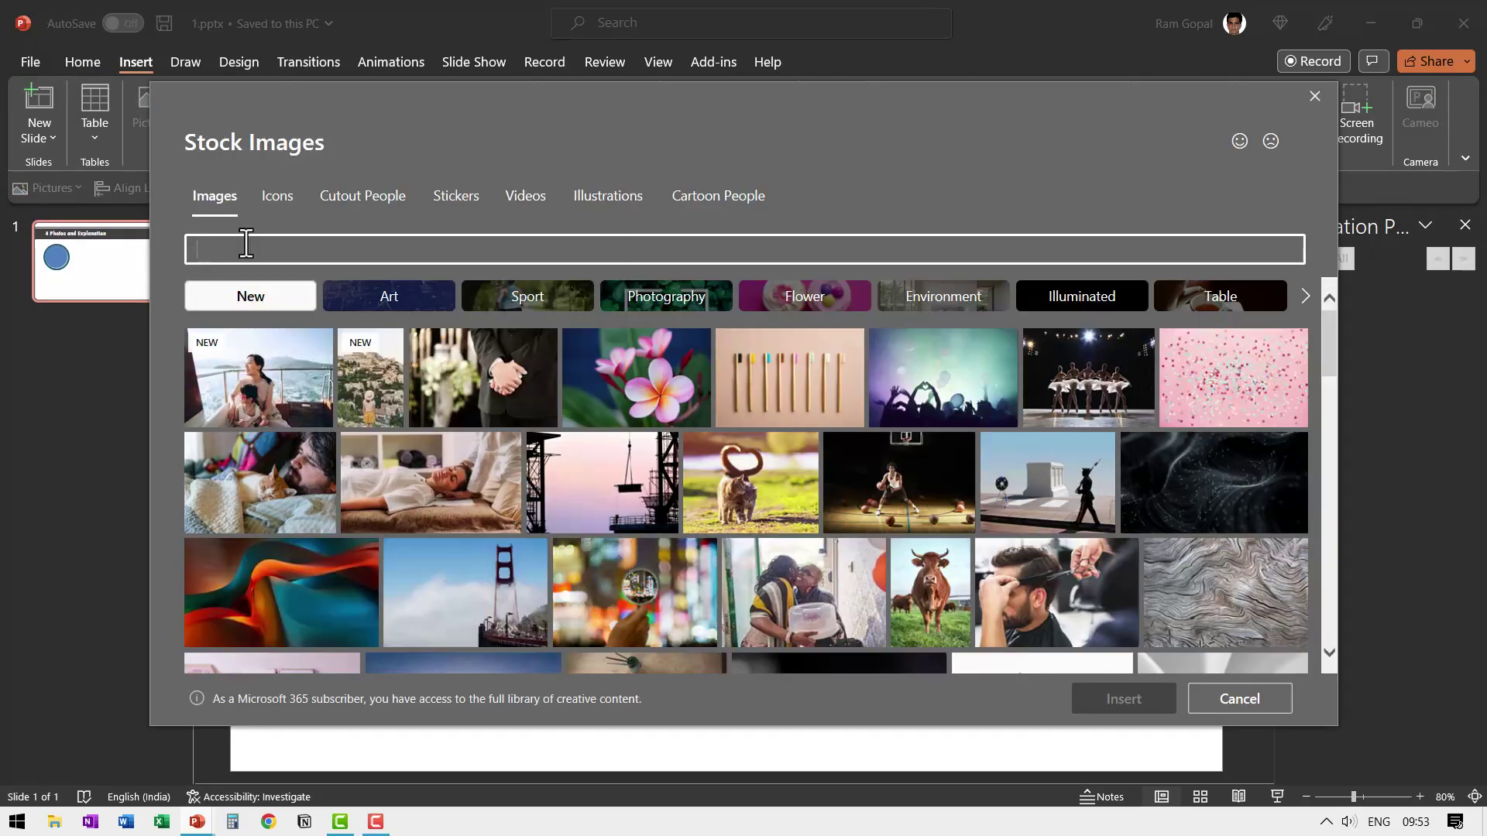
pyautogui.write('bird')
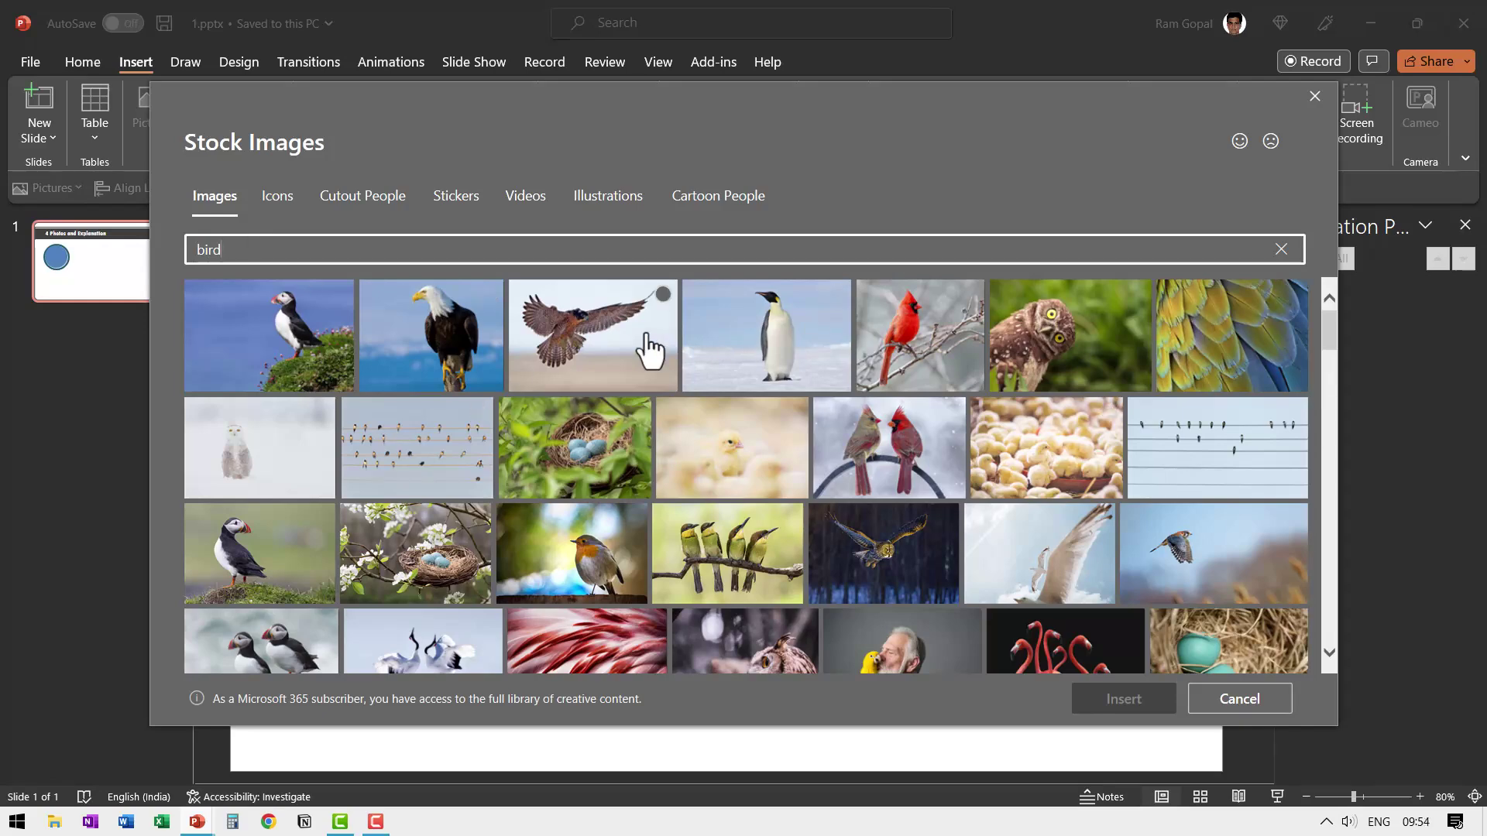
pyautogui.click(606, 352)
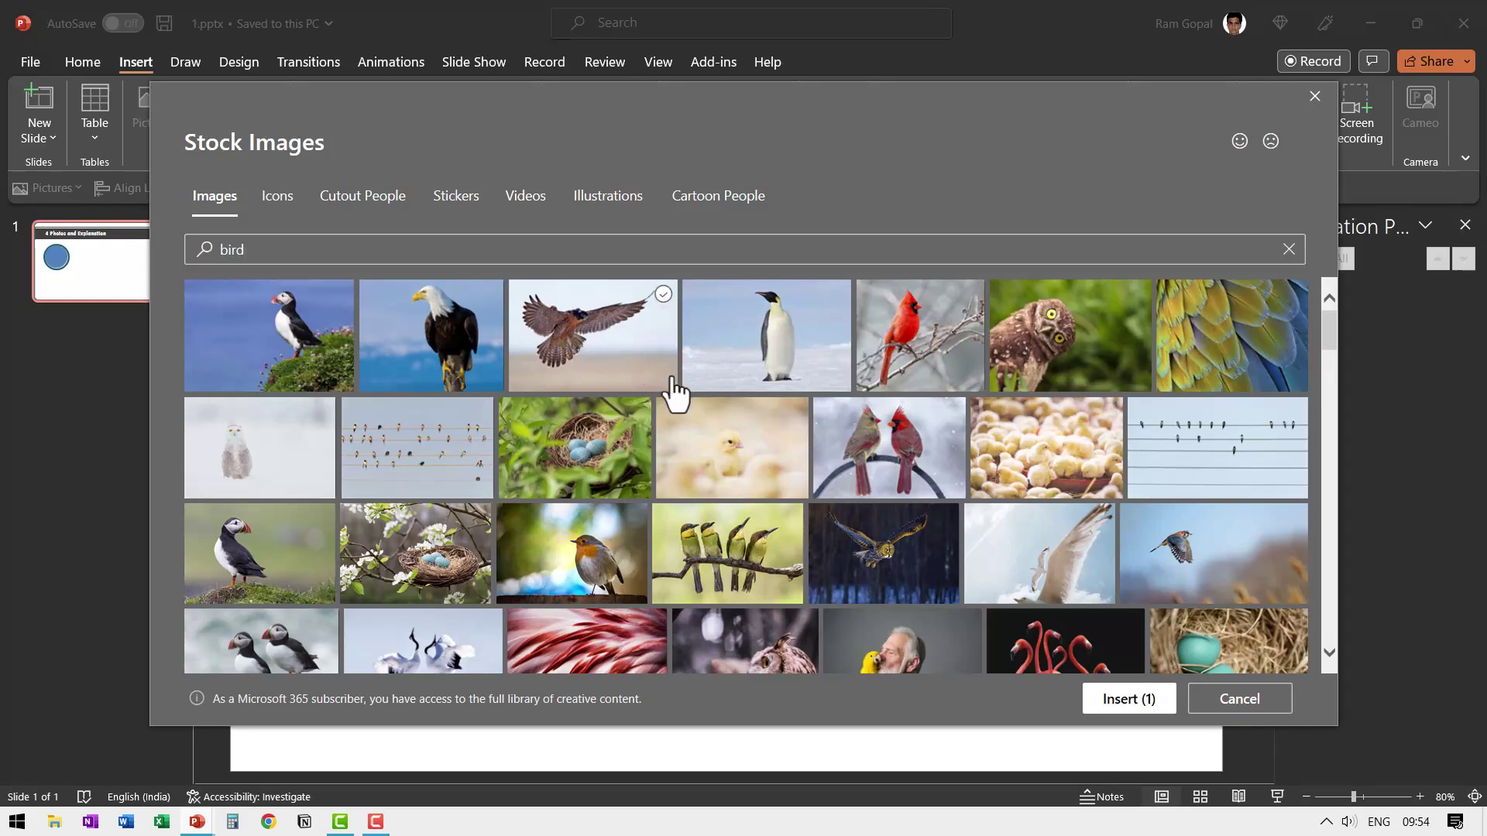
pyautogui.click(1122, 700)
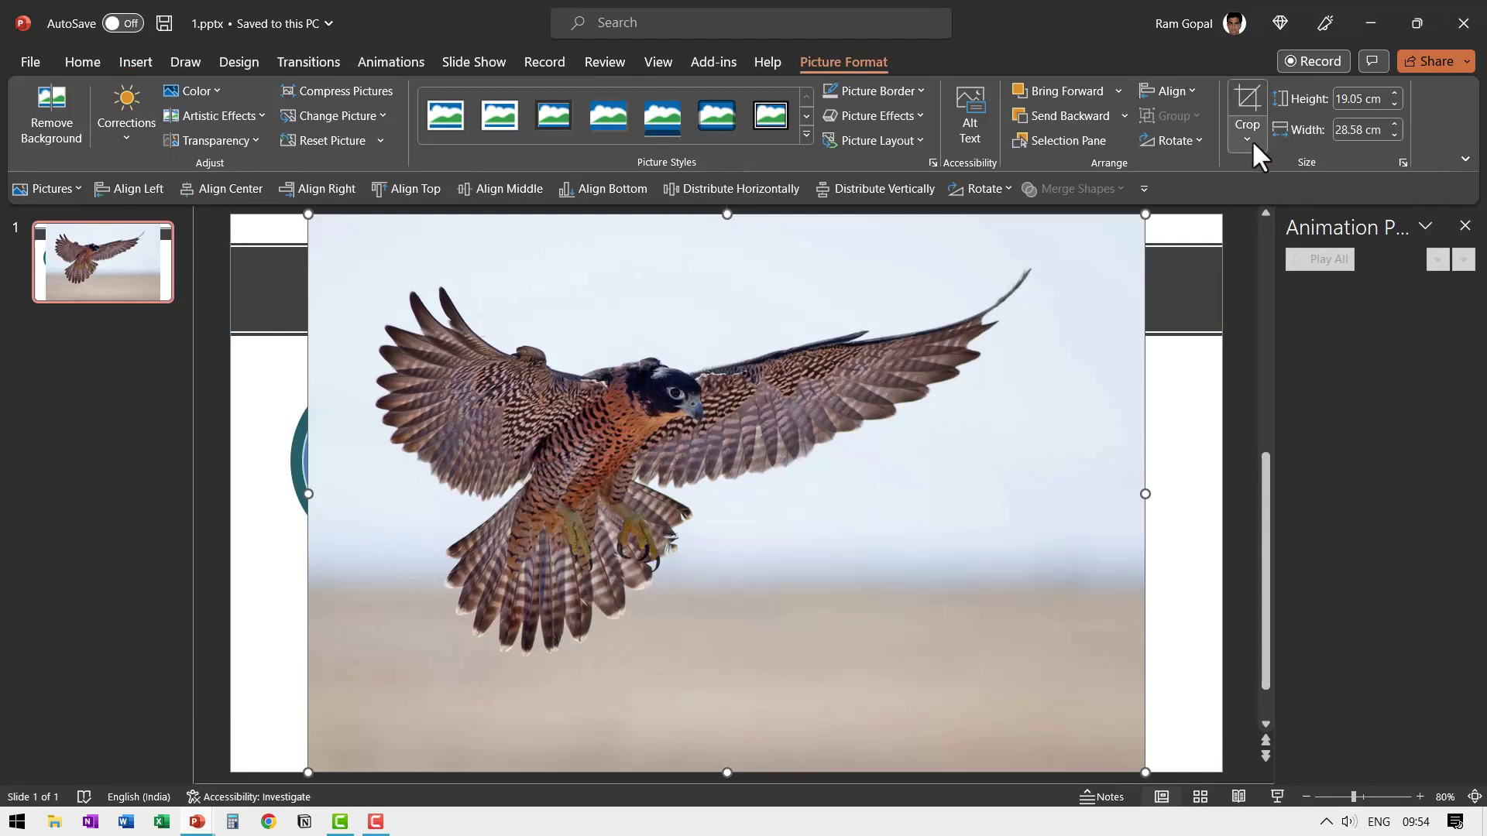
# Crop the hawk photo to an oval with a 1:1 aspect ratio, centring the bird
pyautogui.click(1248, 139)
pyautogui.moveTo(1304, 196)
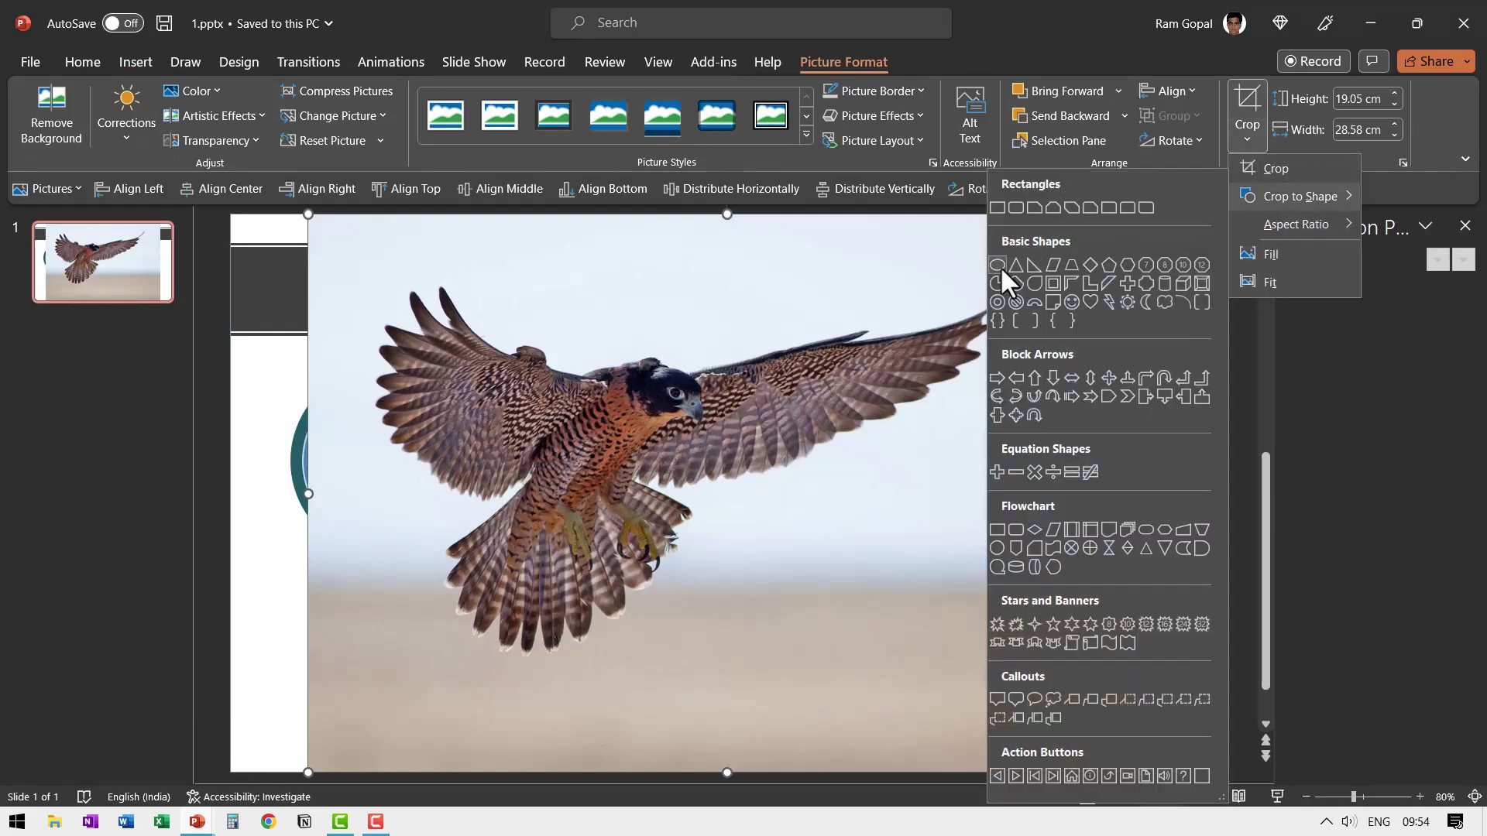
pyautogui.click(1007, 265)
pyautogui.click(1250, 138)
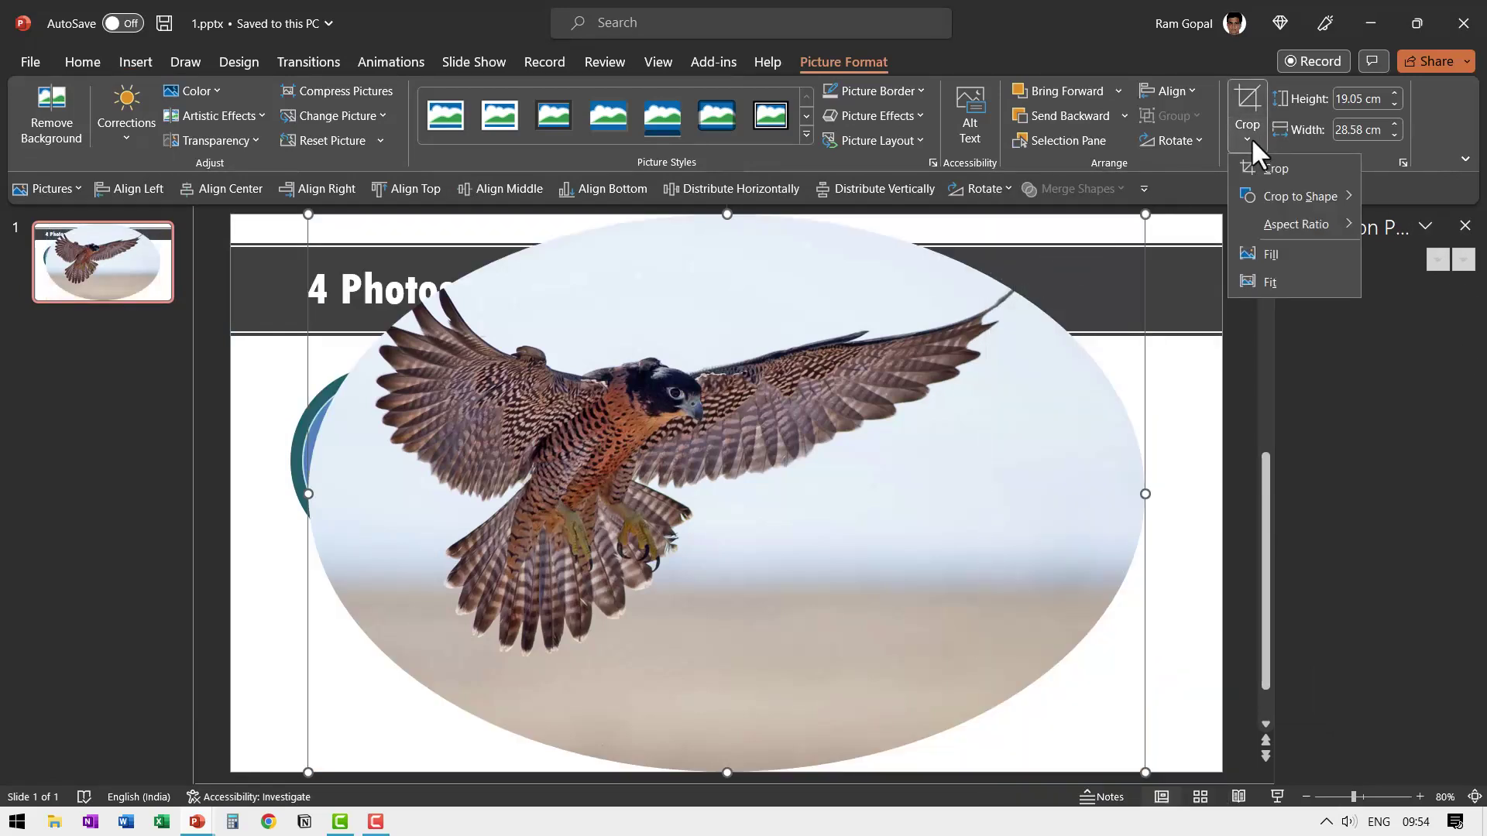
pyautogui.moveTo(1312, 227)
pyautogui.click(1403, 254)
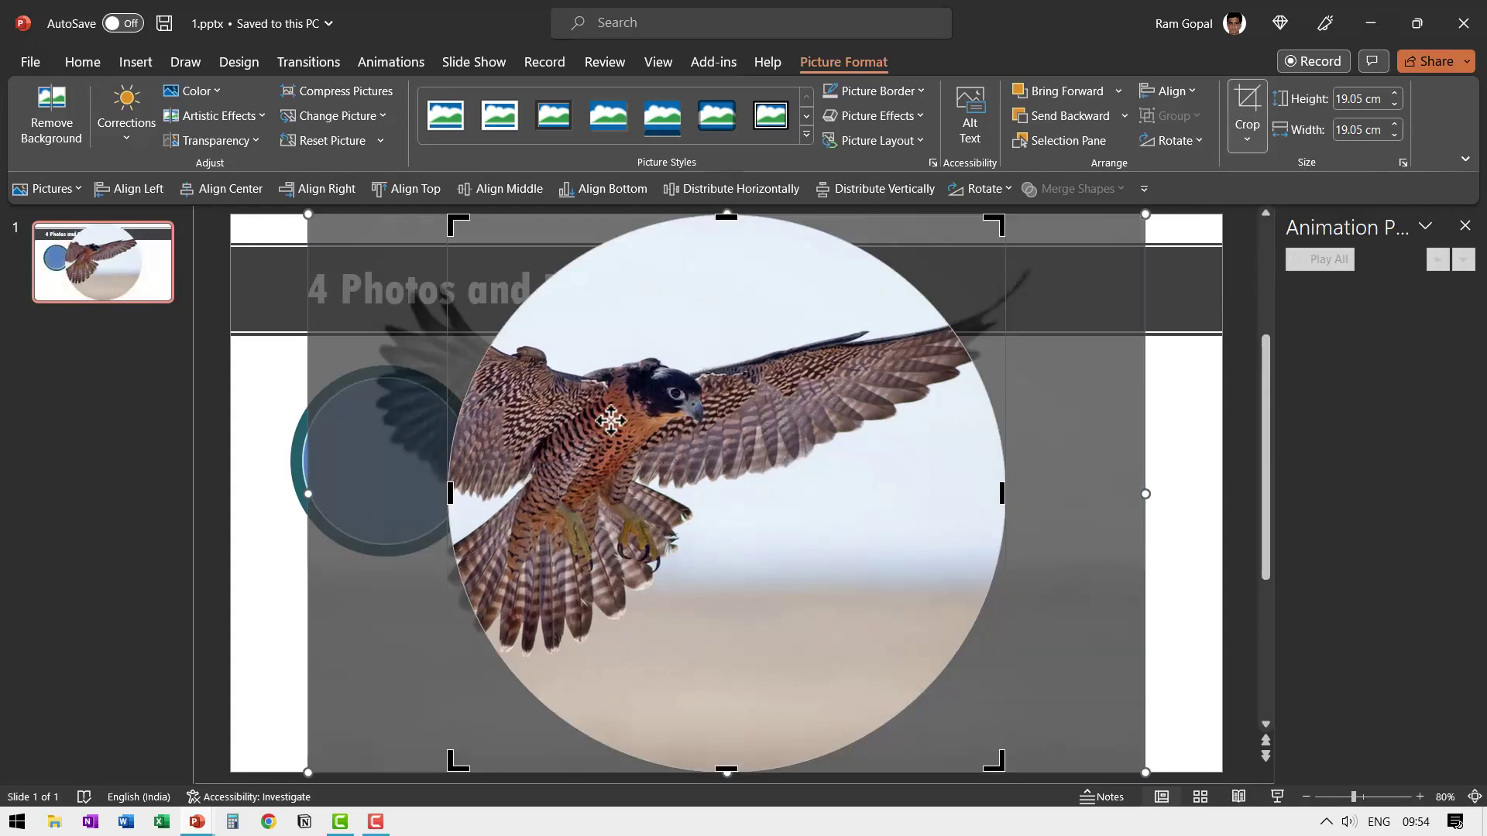
pyautogui.moveTo(610, 419); pyautogui.dragTo(687, 416)
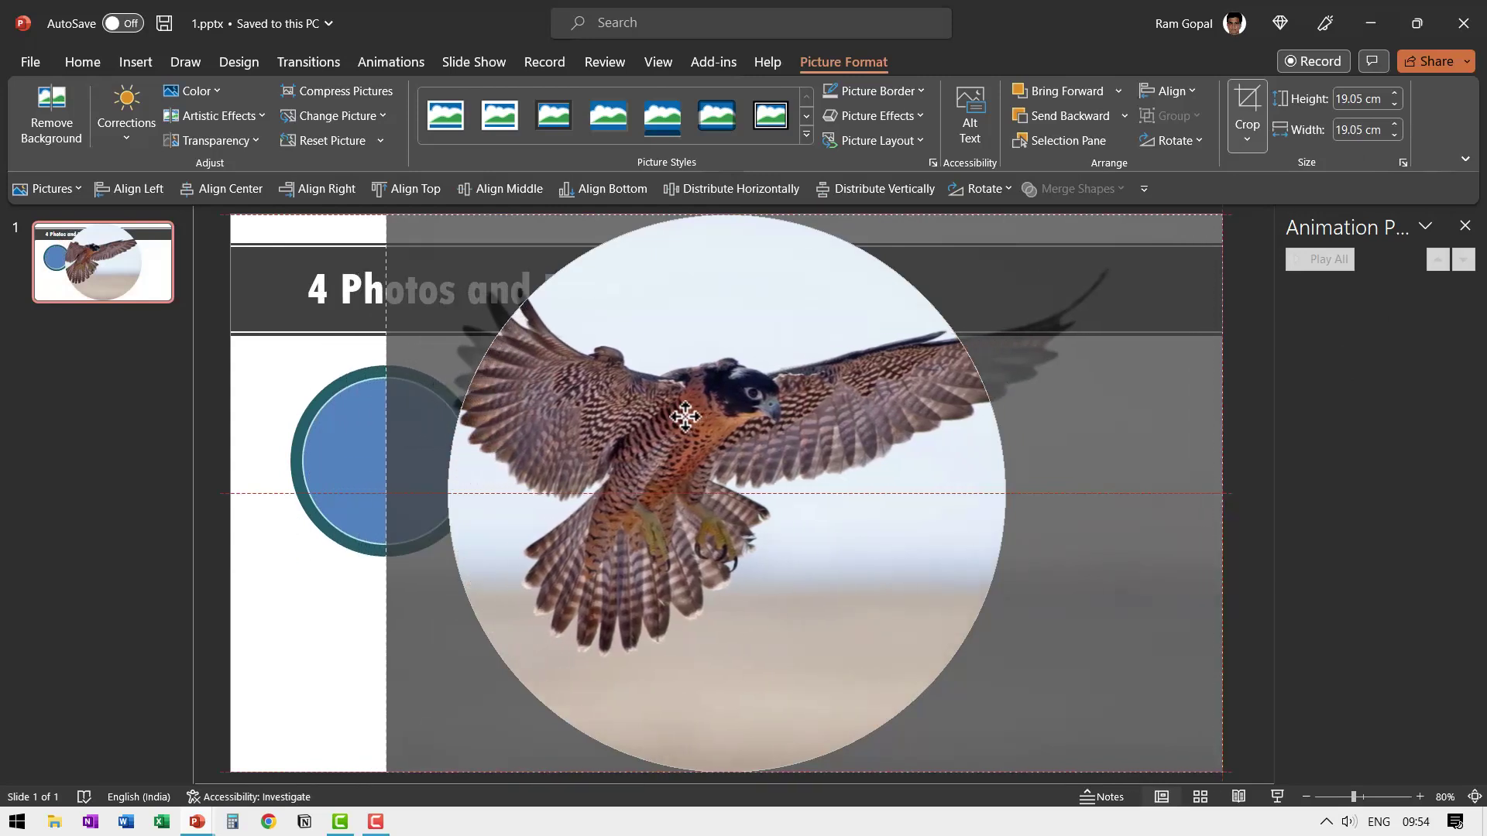
pyautogui.click(249, 430)
# Cut the cropped falcon photo and use it as the circle's picture fill from the clipboard
pyautogui.click(651, 430)
pyautogui.rightClick(649, 428)
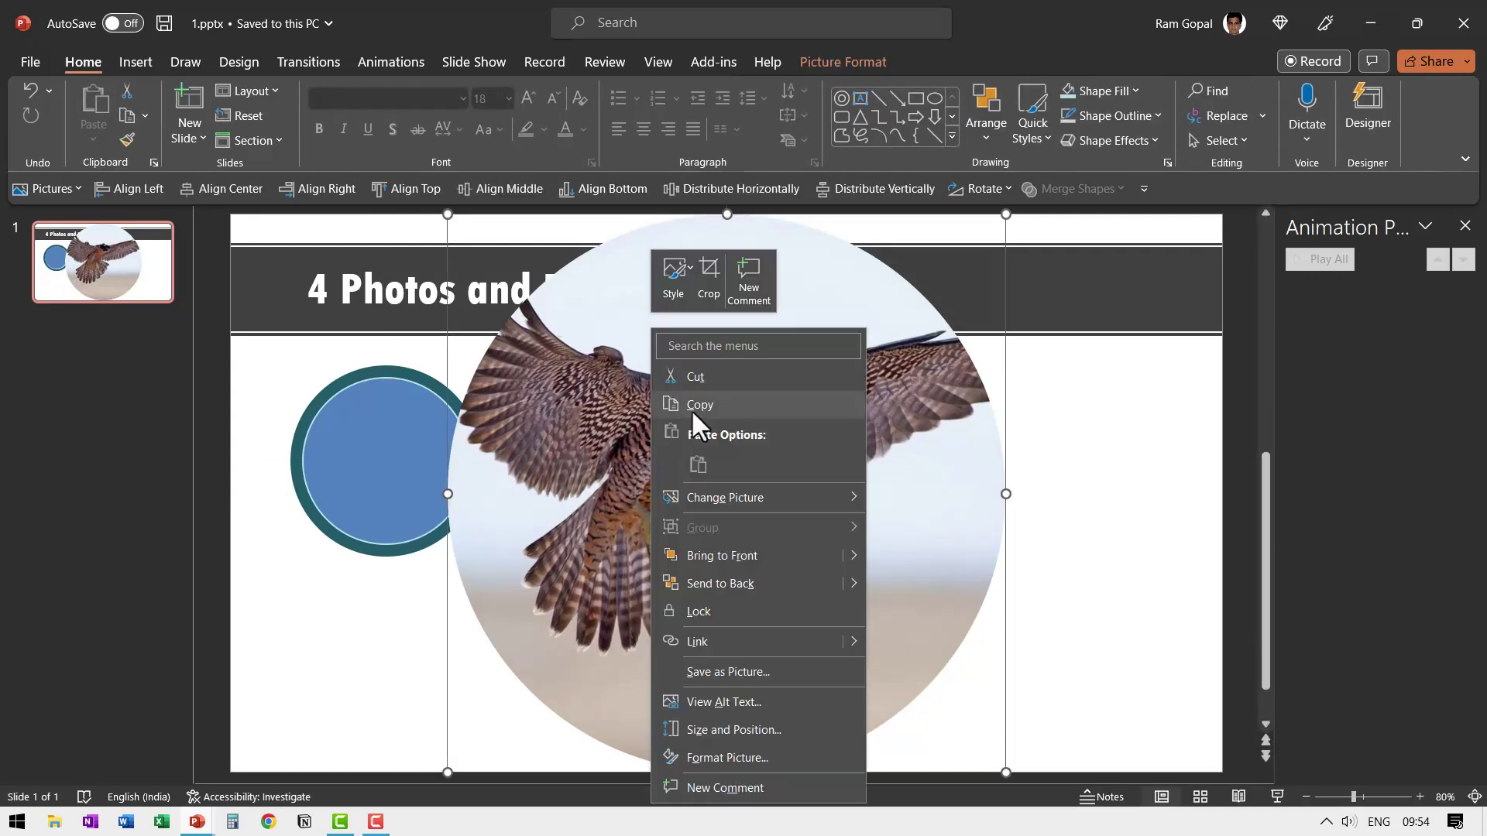
pyautogui.click(704, 377)
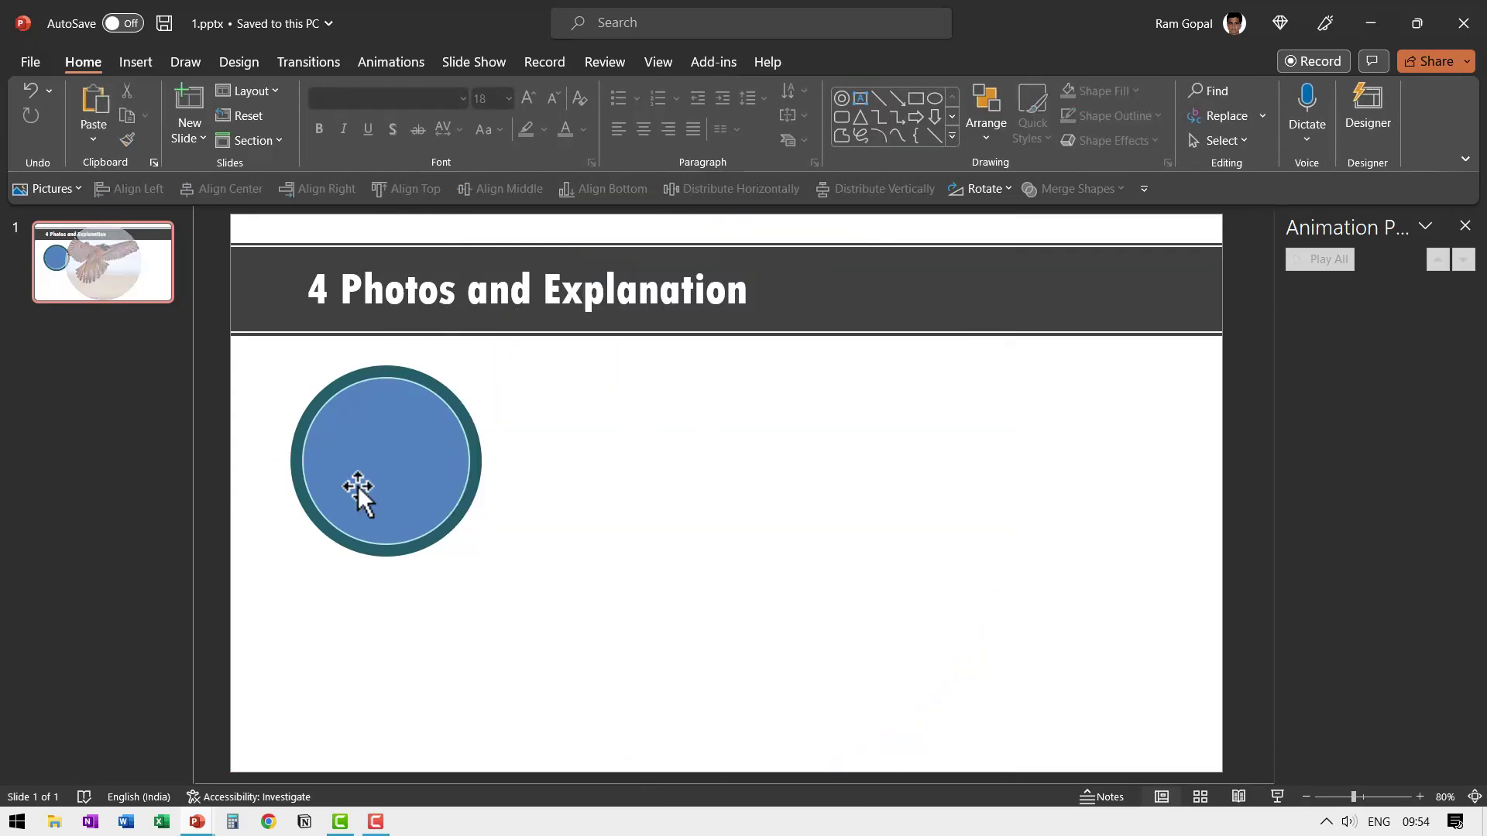
pyautogui.click(383, 452)
pyautogui.rightClick(382, 452)
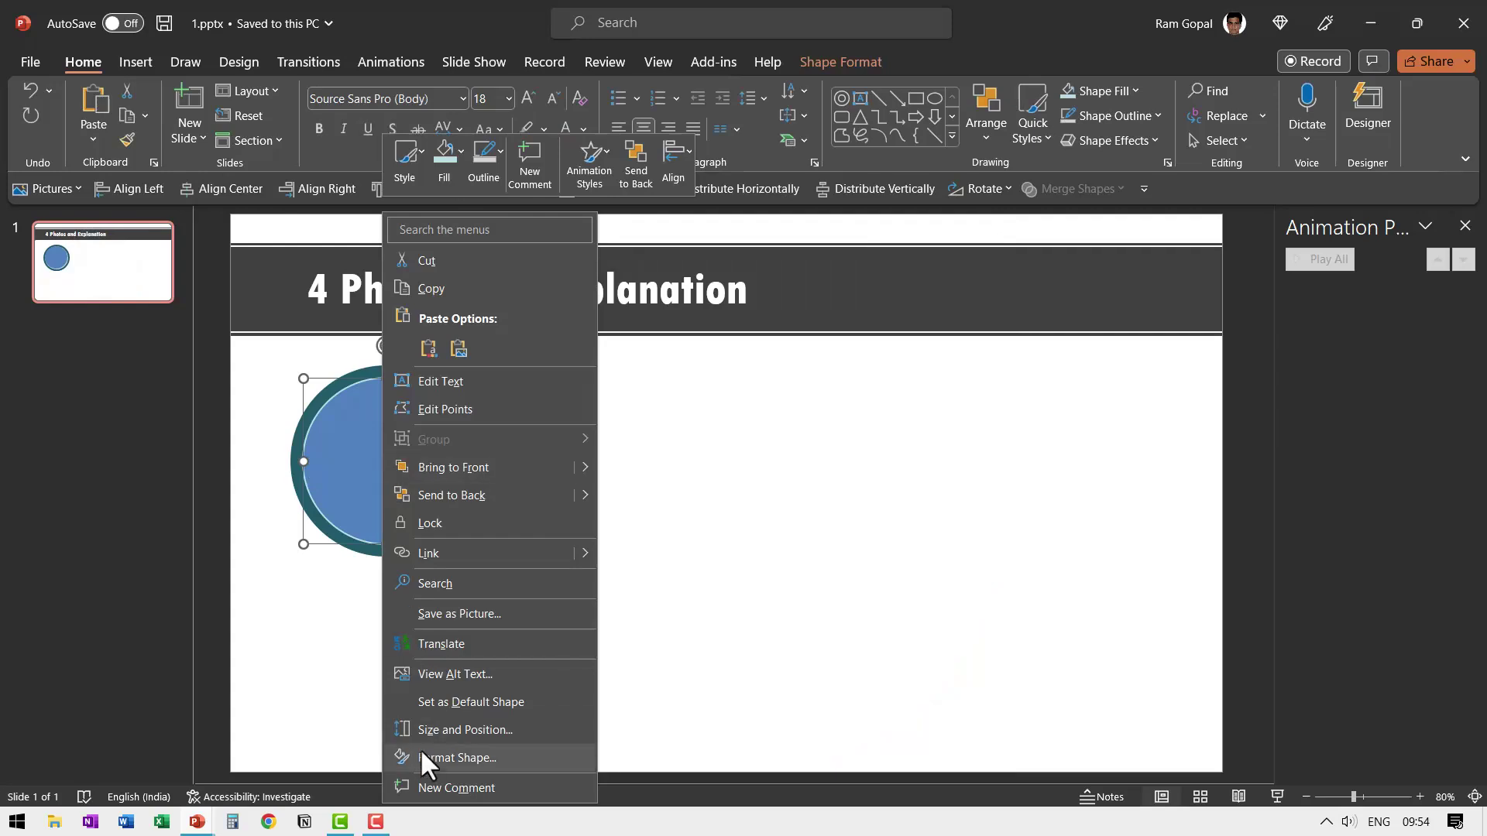
pyautogui.click(453, 755)
pyautogui.click(1210, 337)
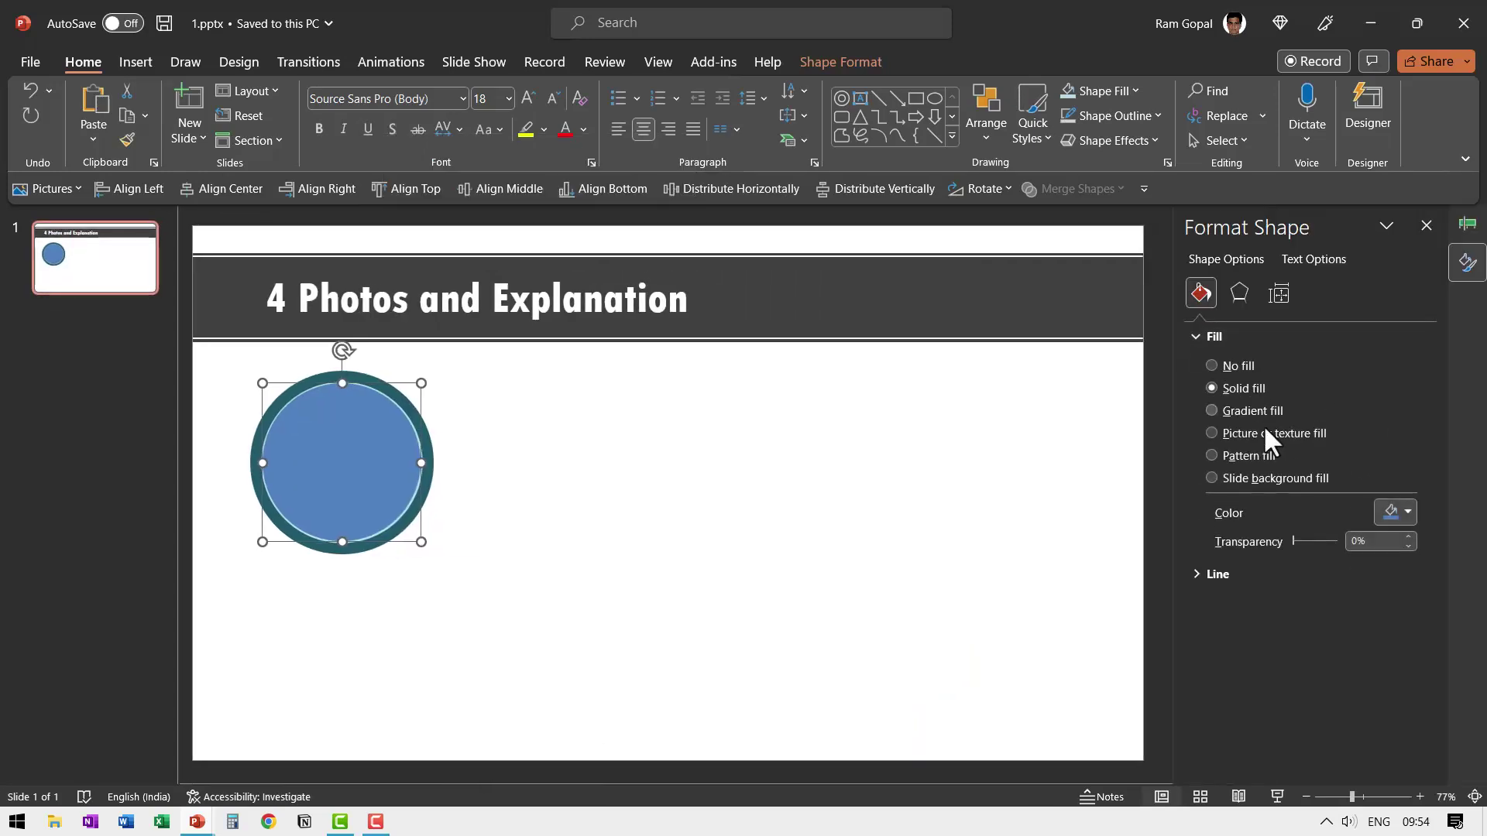
pyautogui.click(1249, 435)
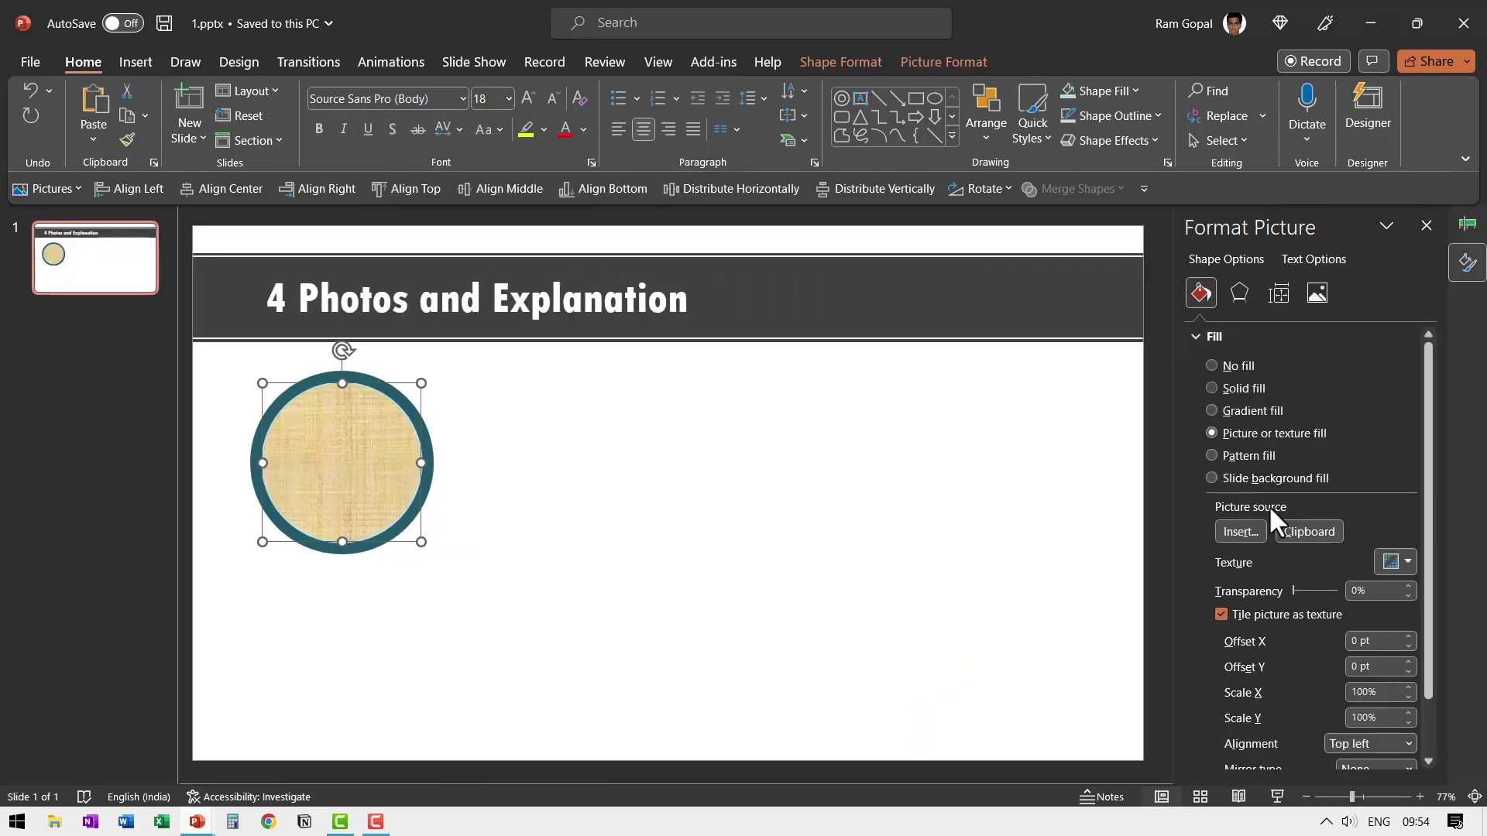
pyautogui.click(1309, 531)
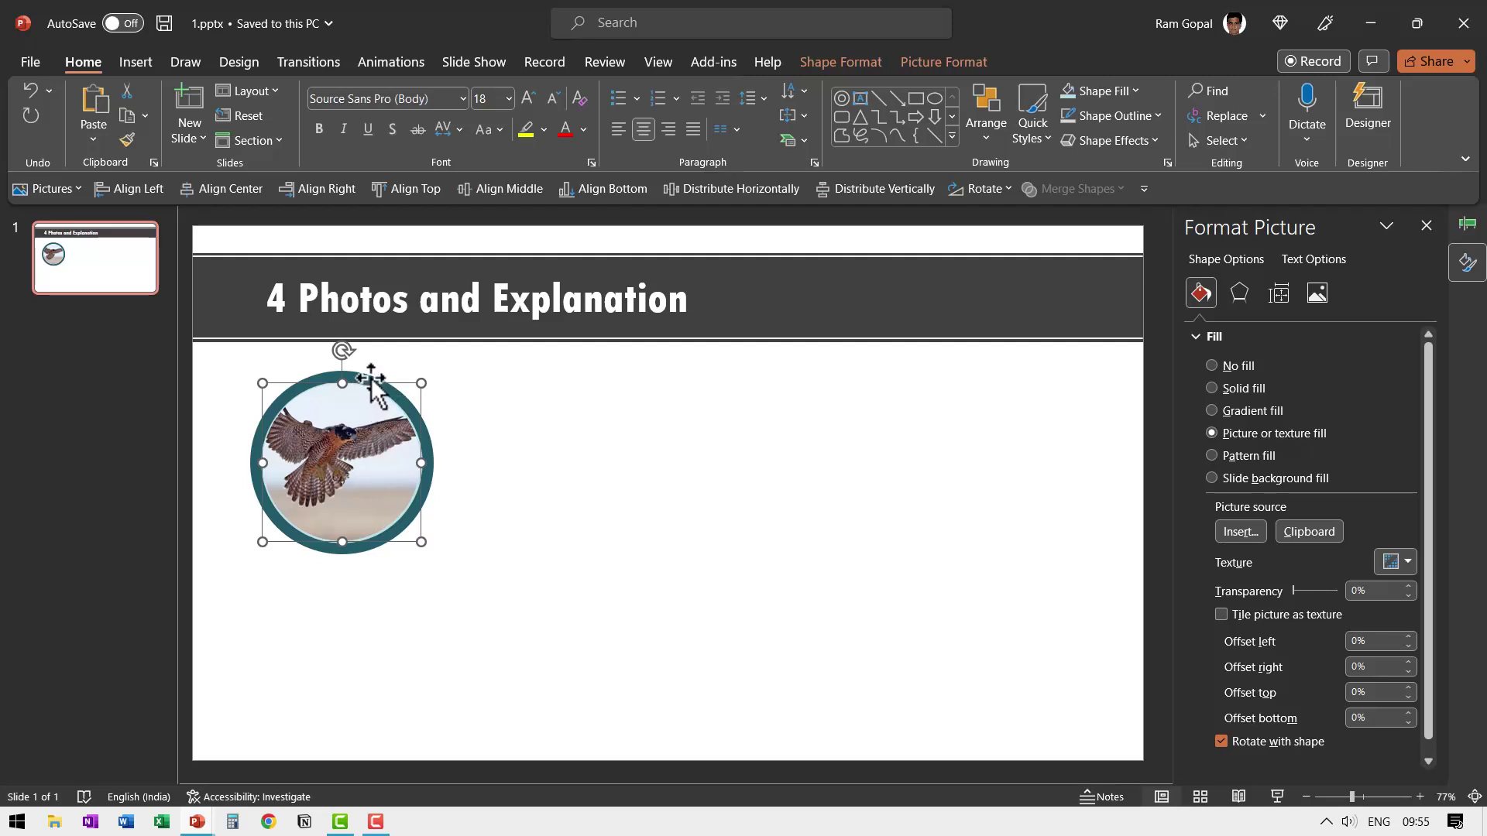
pyautogui.click(522, 566)
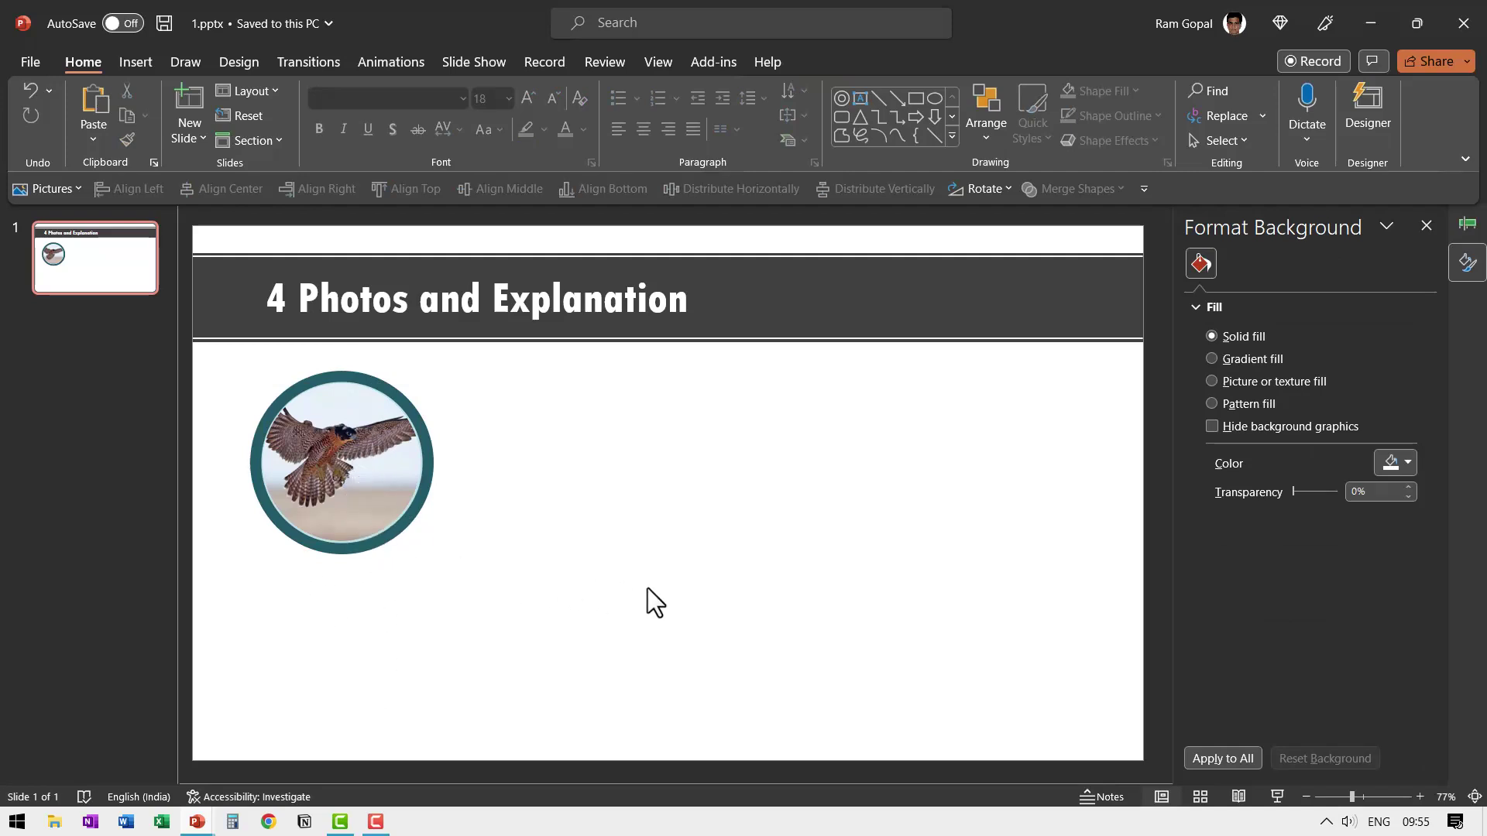
# Paste the 'You can replace this sample text with your own' caption and centre it under the circle
pyautogui.hotkey('ctrl', 'v')
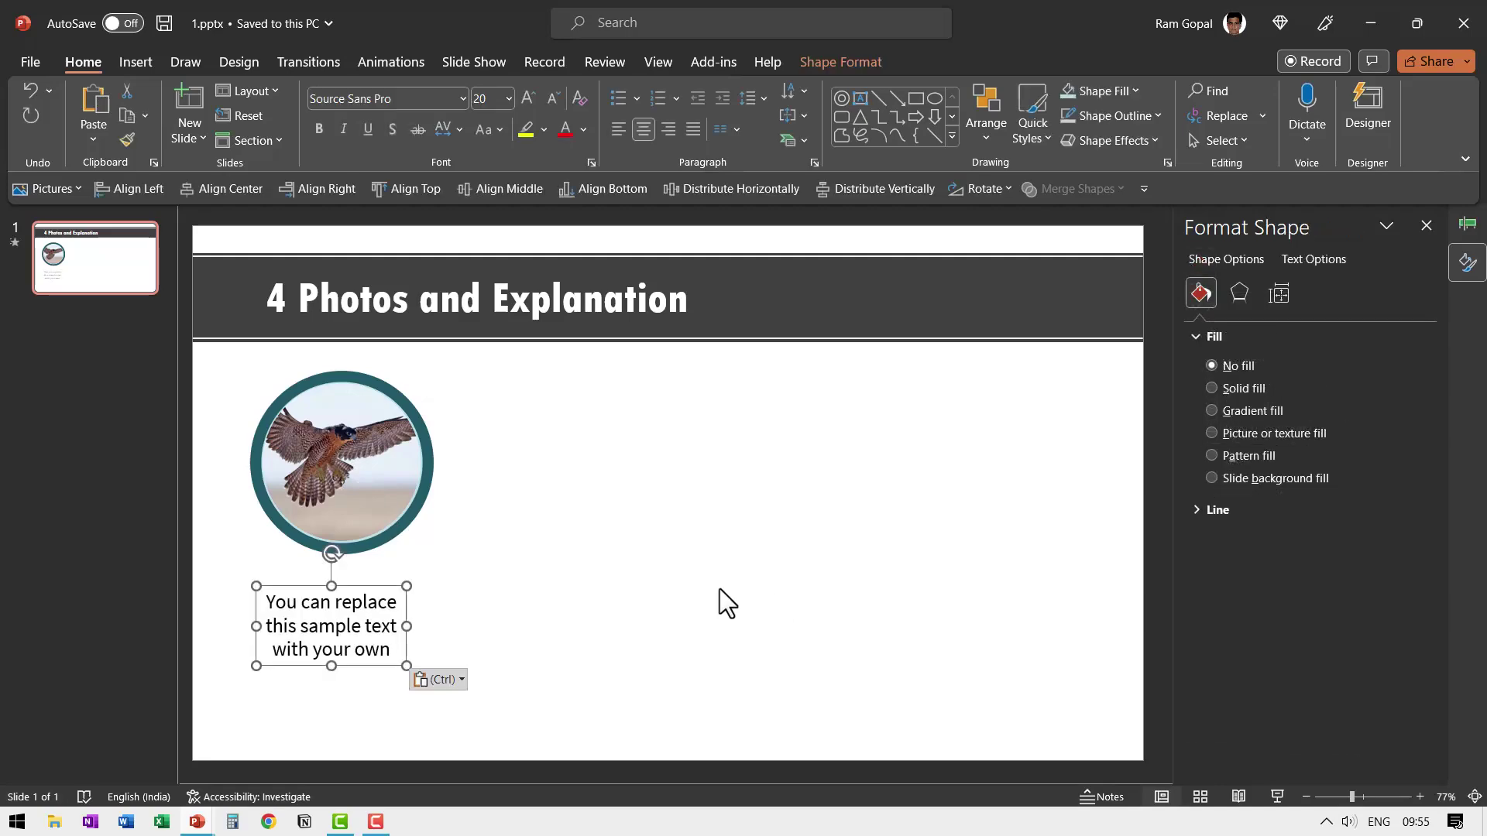
pyautogui.moveTo(362, 592); pyautogui.dragTo(372, 568)
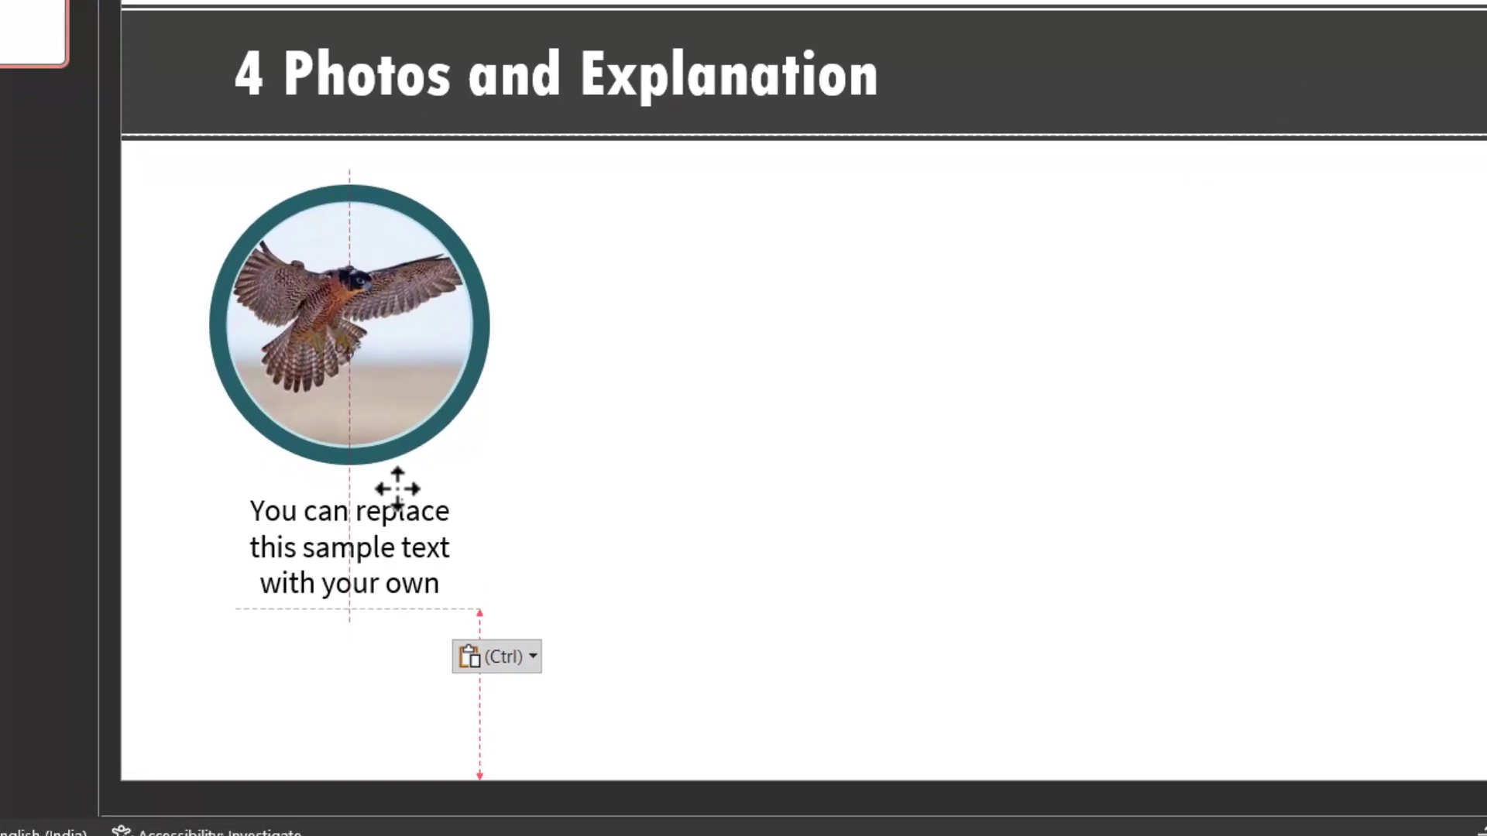
pyautogui.moveTo(397, 488); pyautogui.dragTo(398, 484)
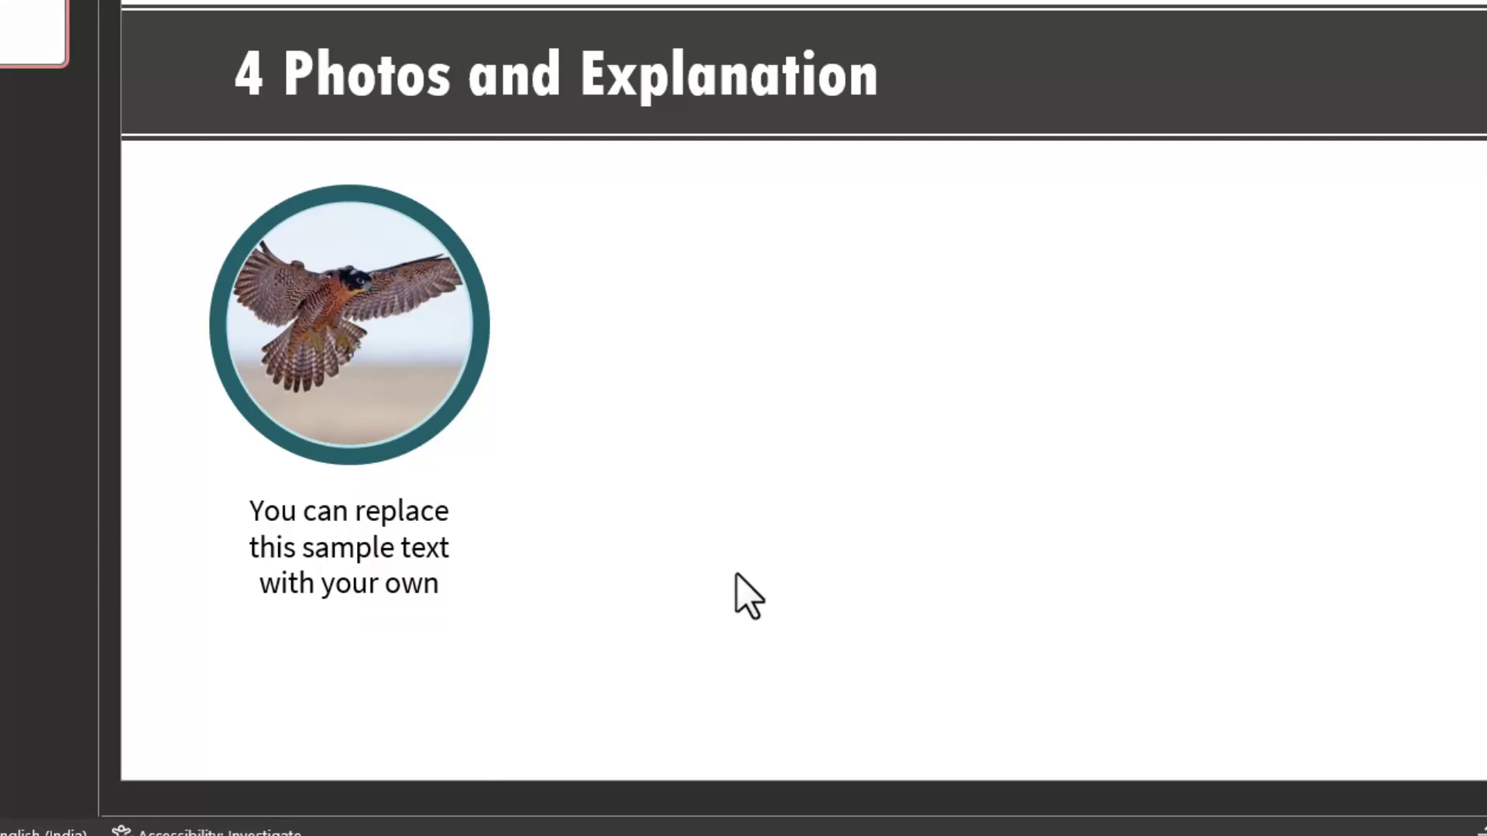
pyautogui.click(394, 301)
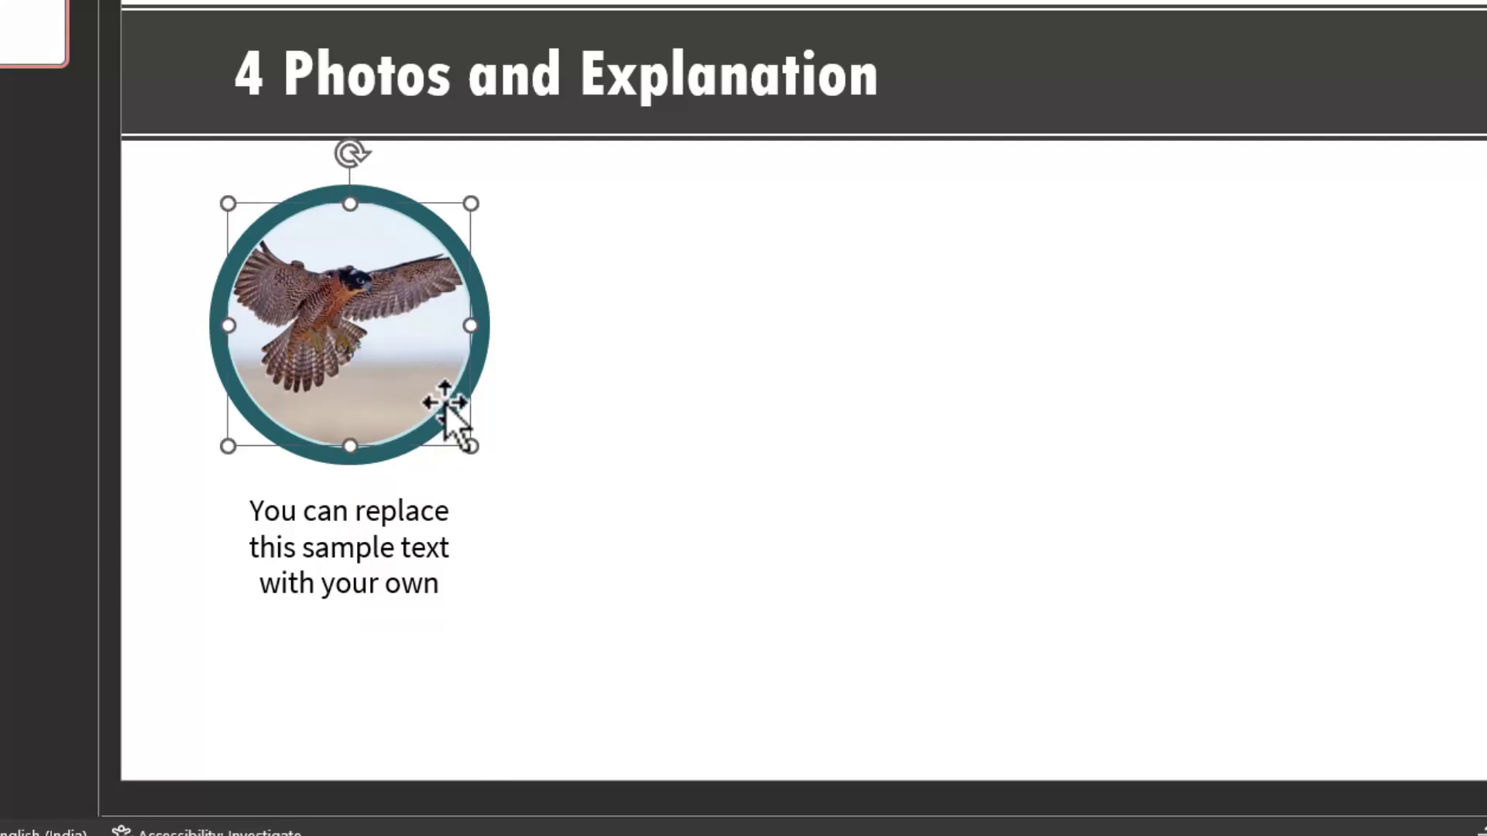
# Give the falcon circle a Fly In entrance from the top
pyautogui.click(408, 20)
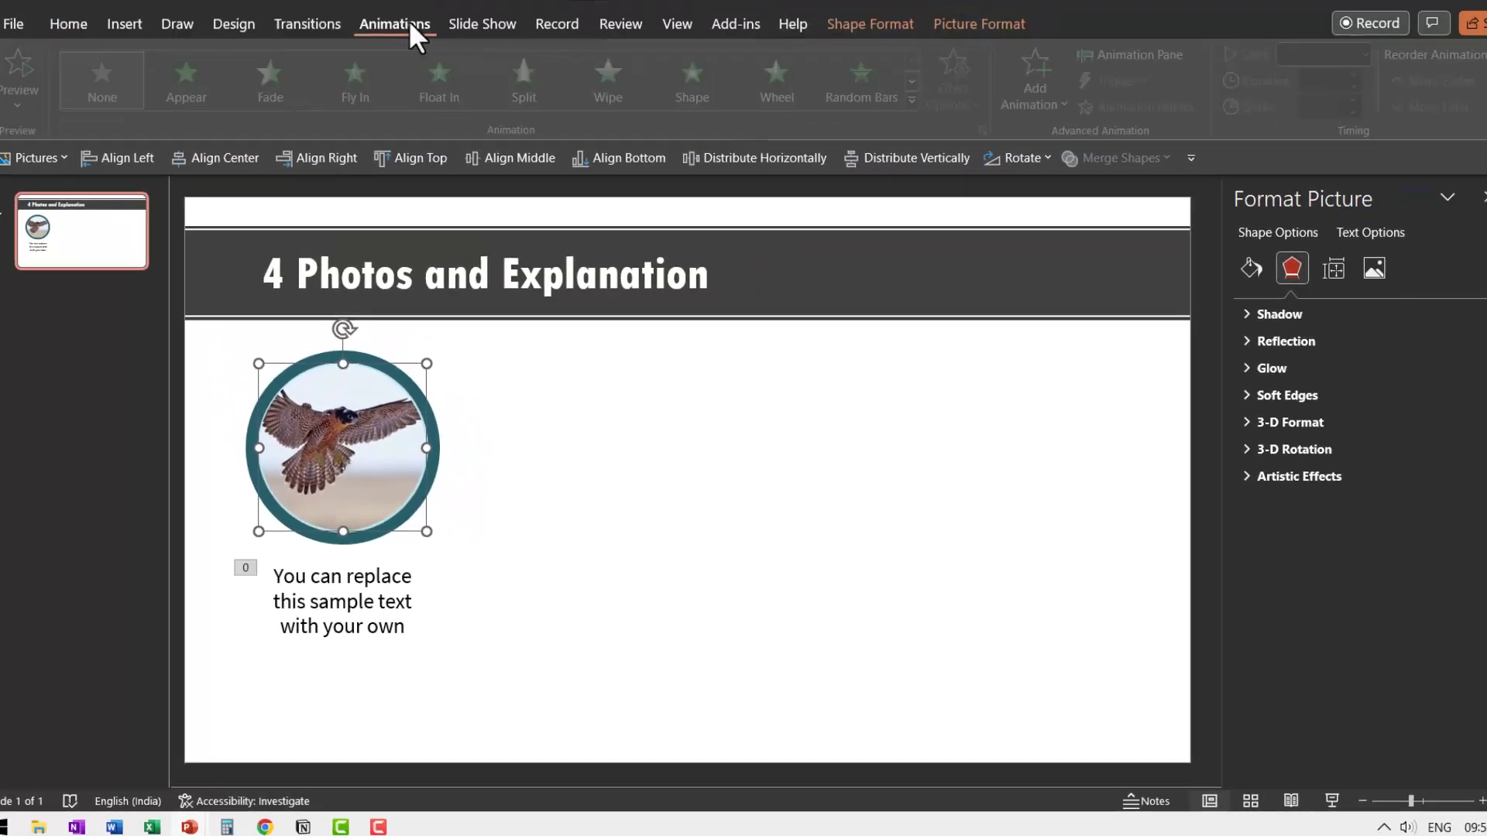
pyautogui.click(355, 82)
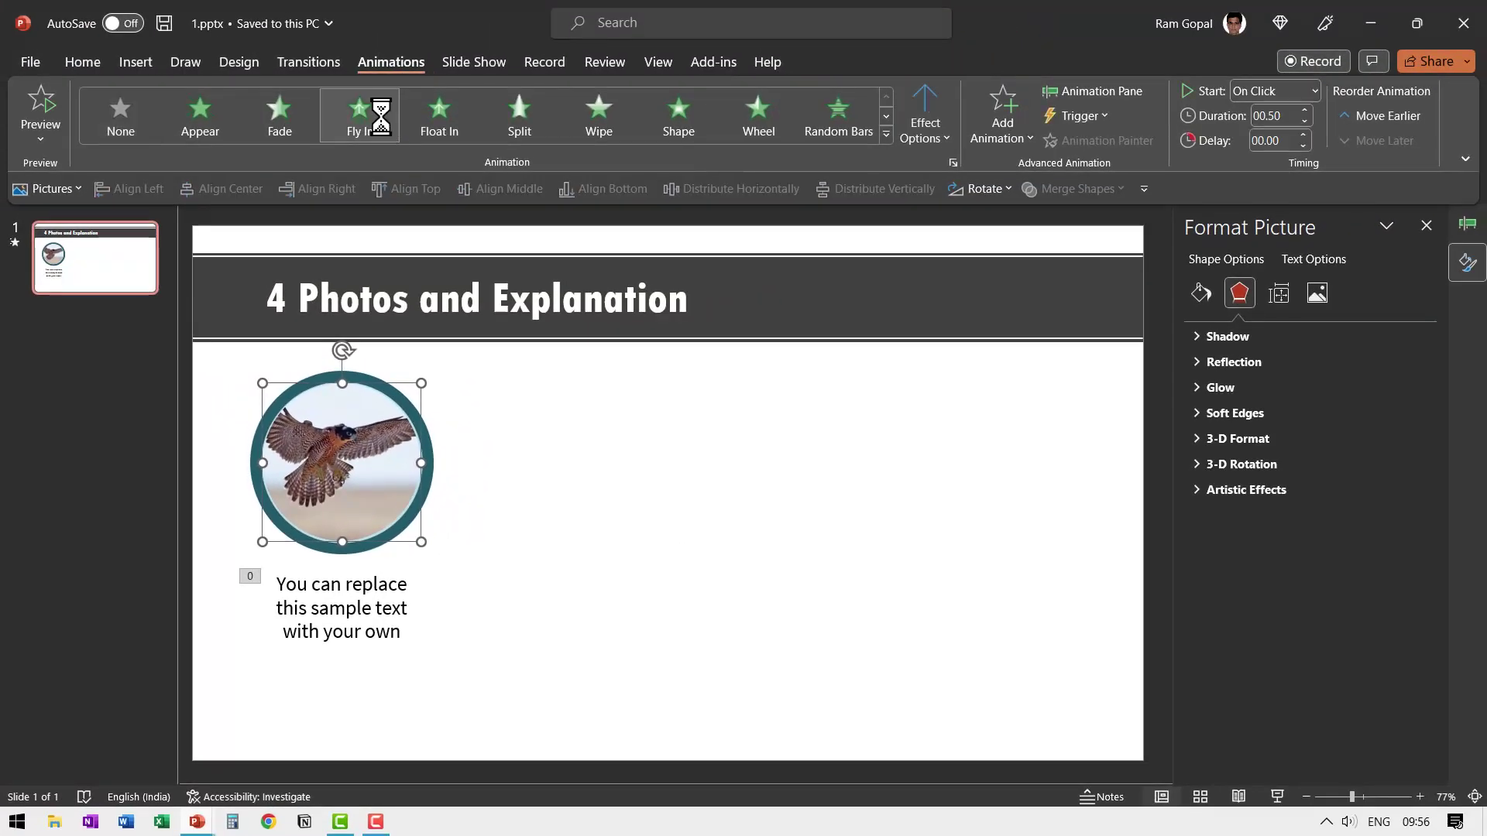
pyautogui.click(885, 461)
pyautogui.click(923, 92)
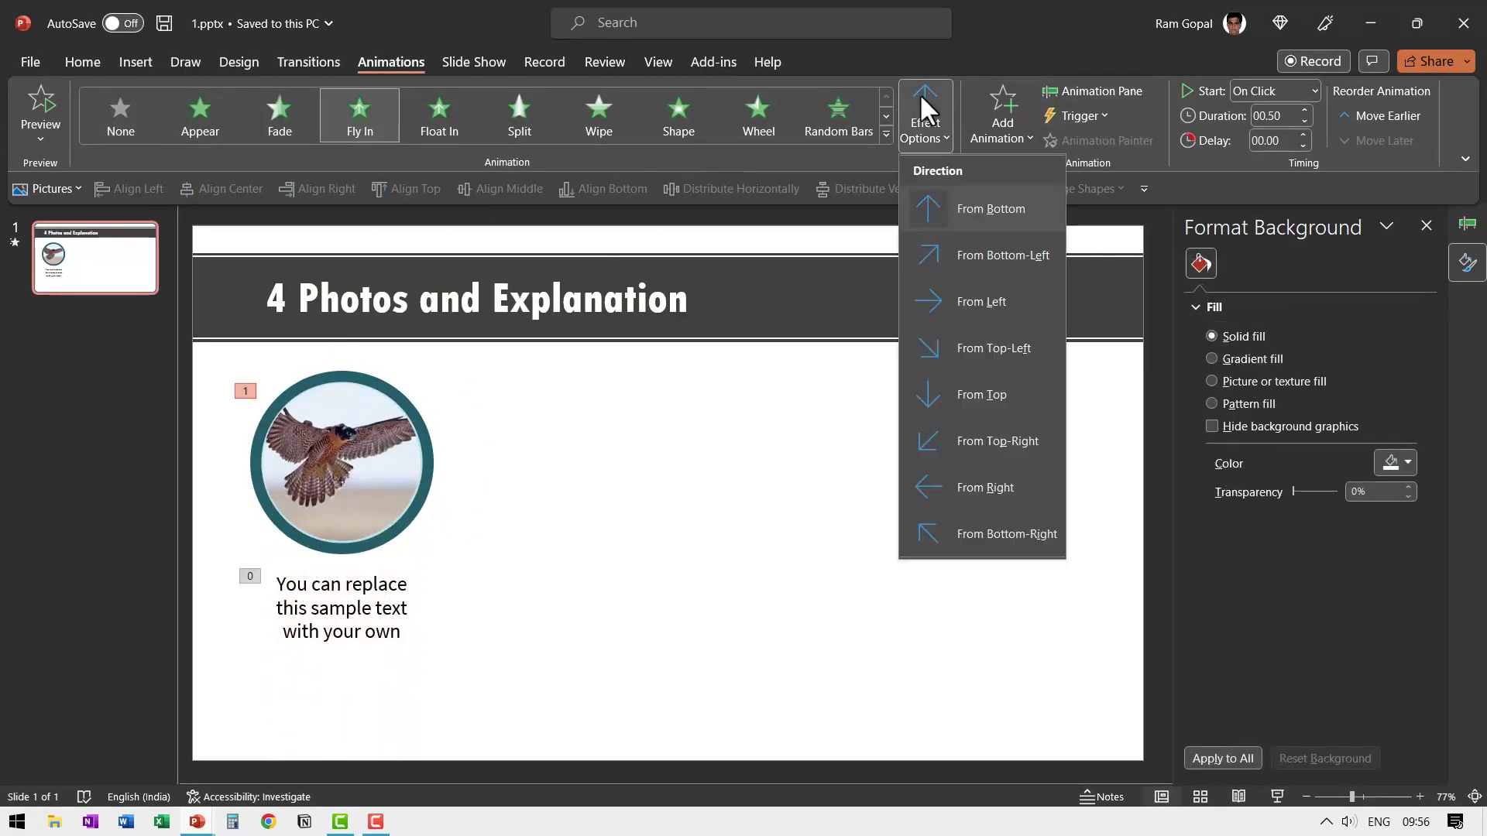
pyautogui.click(978, 392)
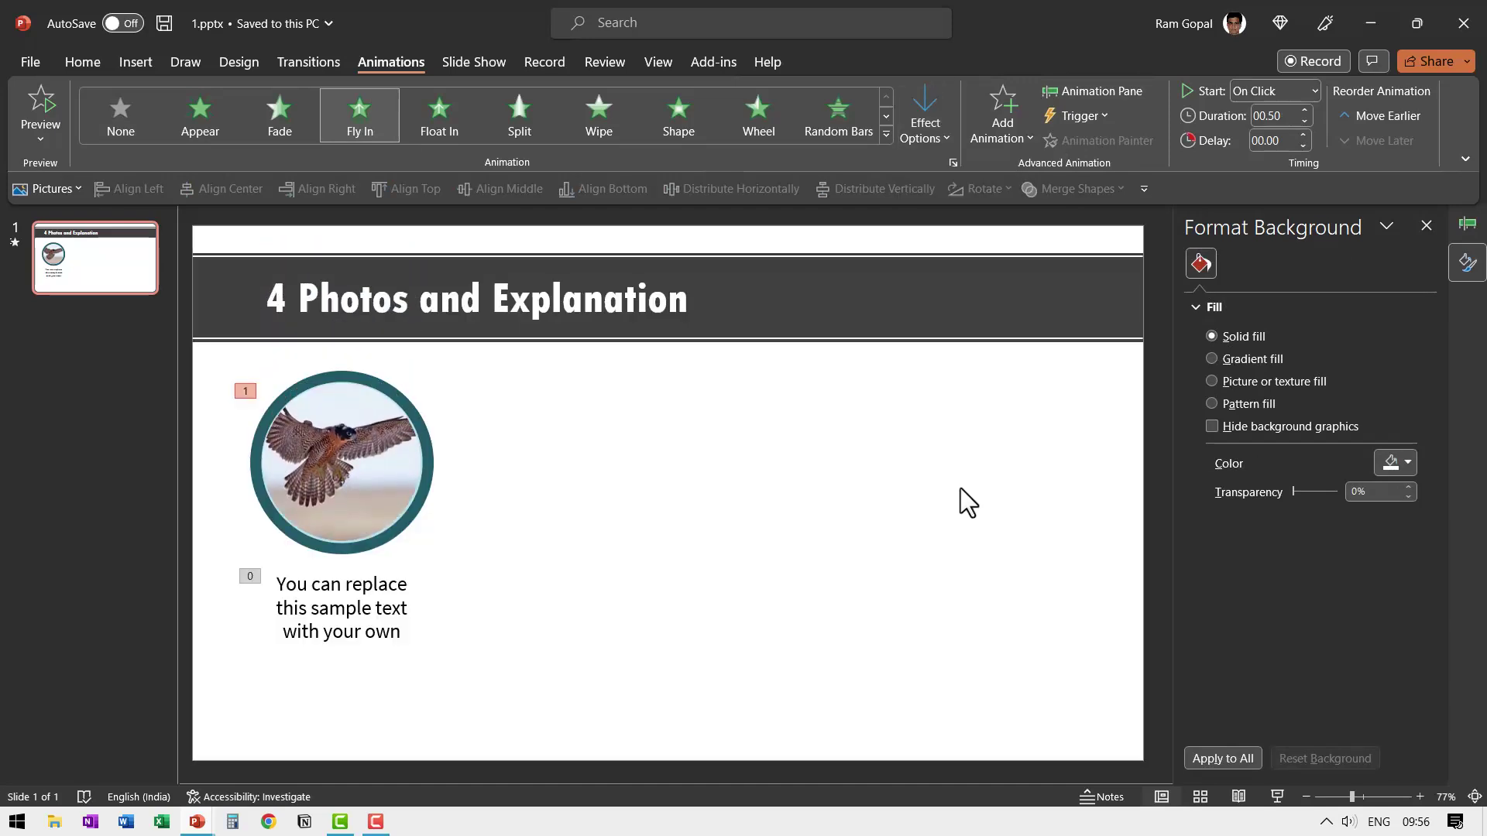
# Add a 0.28 sec bounce end to the Oval 9 Fly In effect
pyautogui.click(1098, 93)
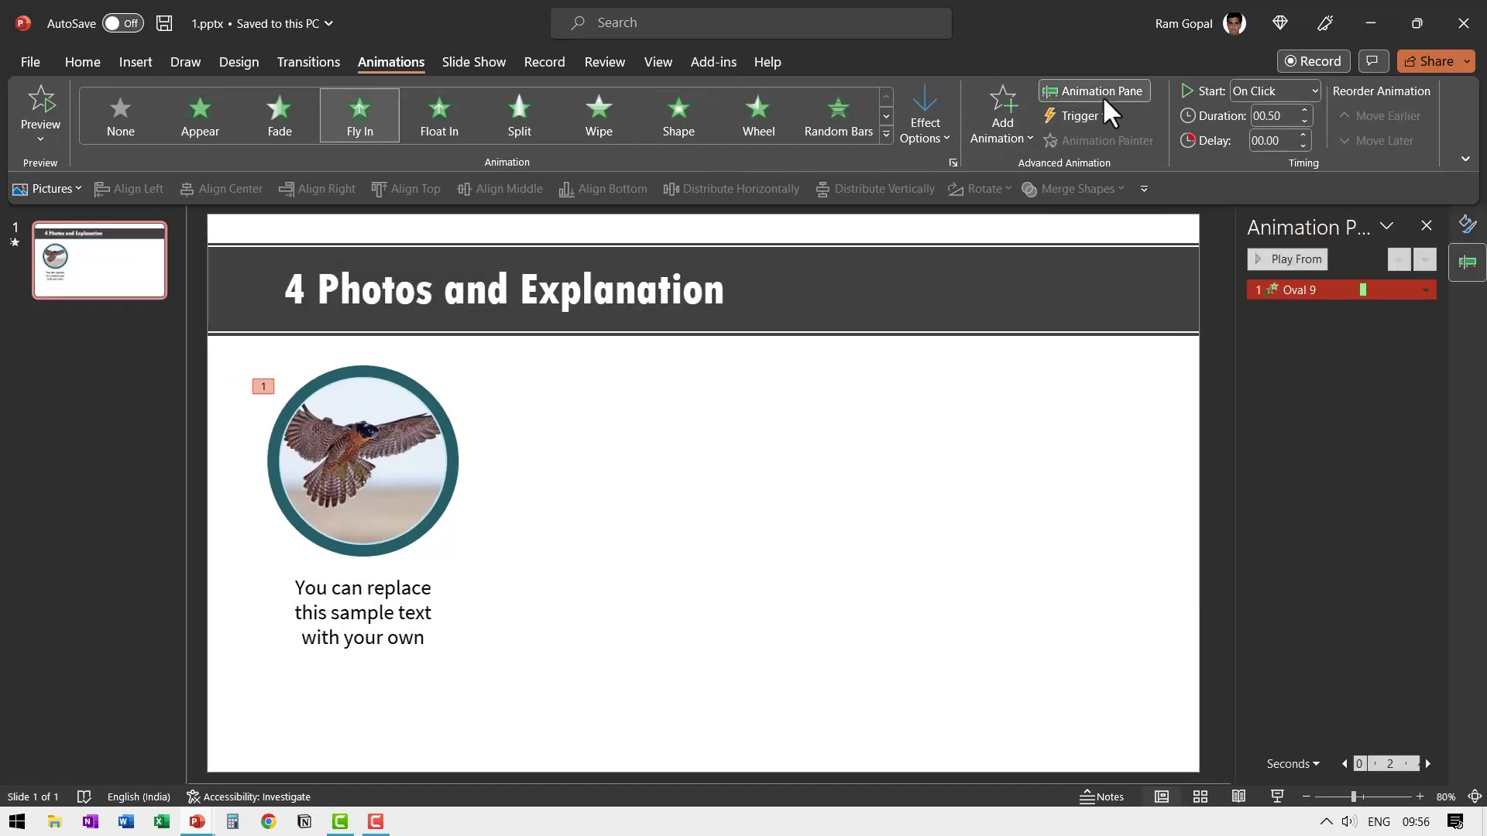
pyautogui.click(1425, 289)
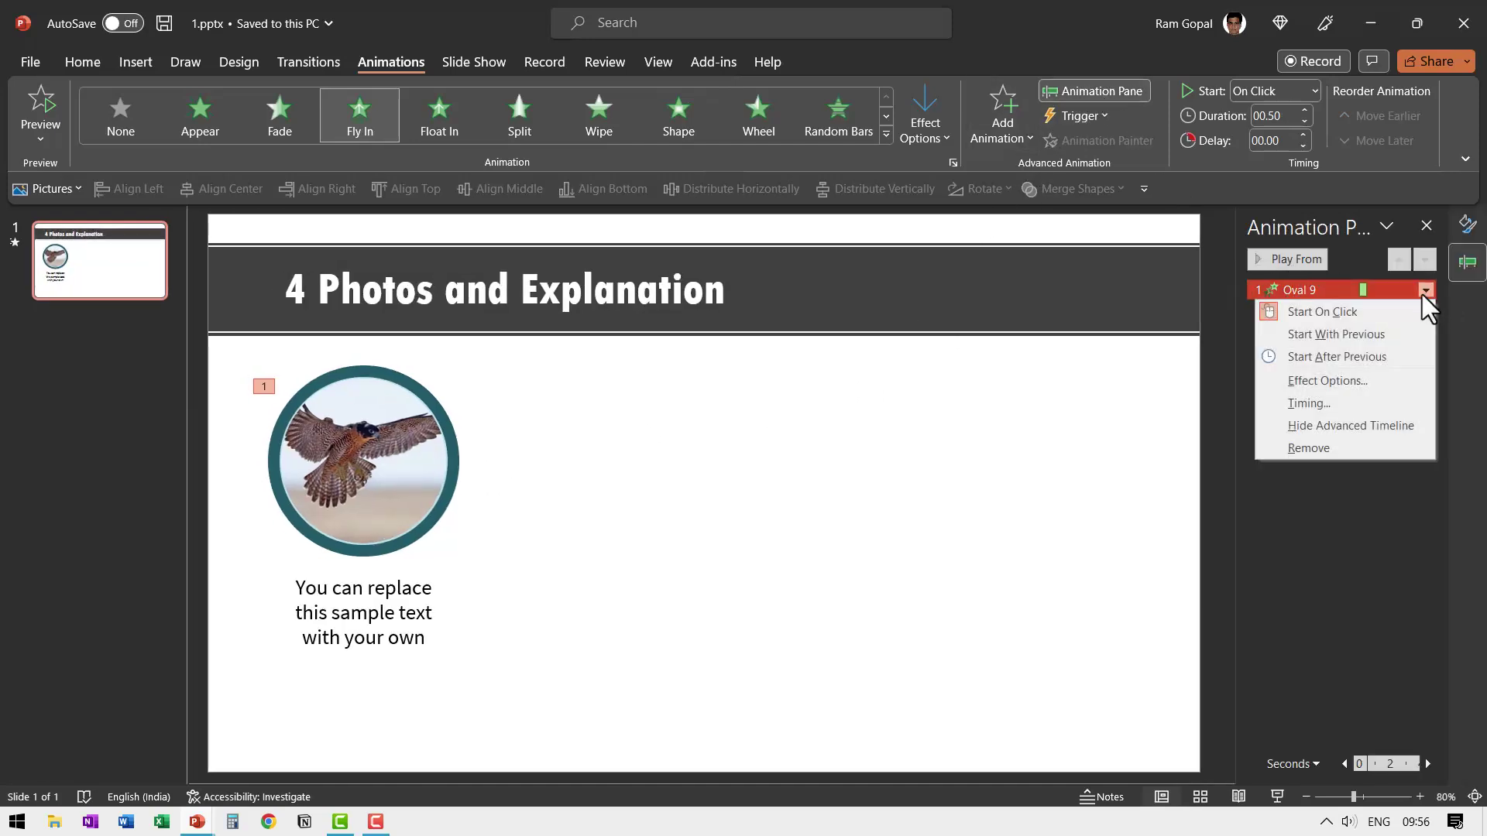
pyautogui.click(1307, 380)
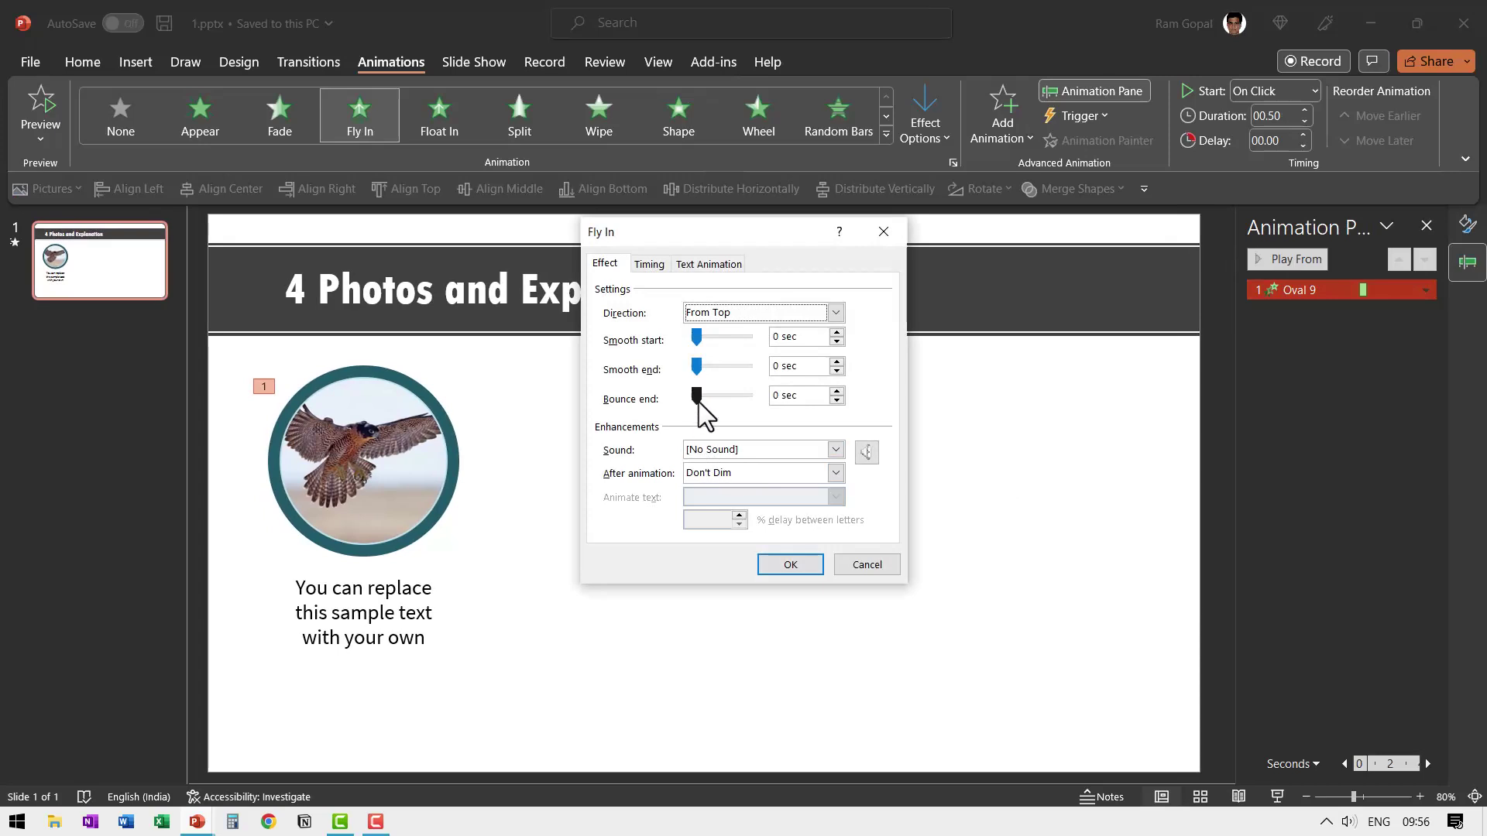
pyautogui.moveTo(697, 397); pyautogui.dragTo(726, 400)
pyautogui.click(784, 565)
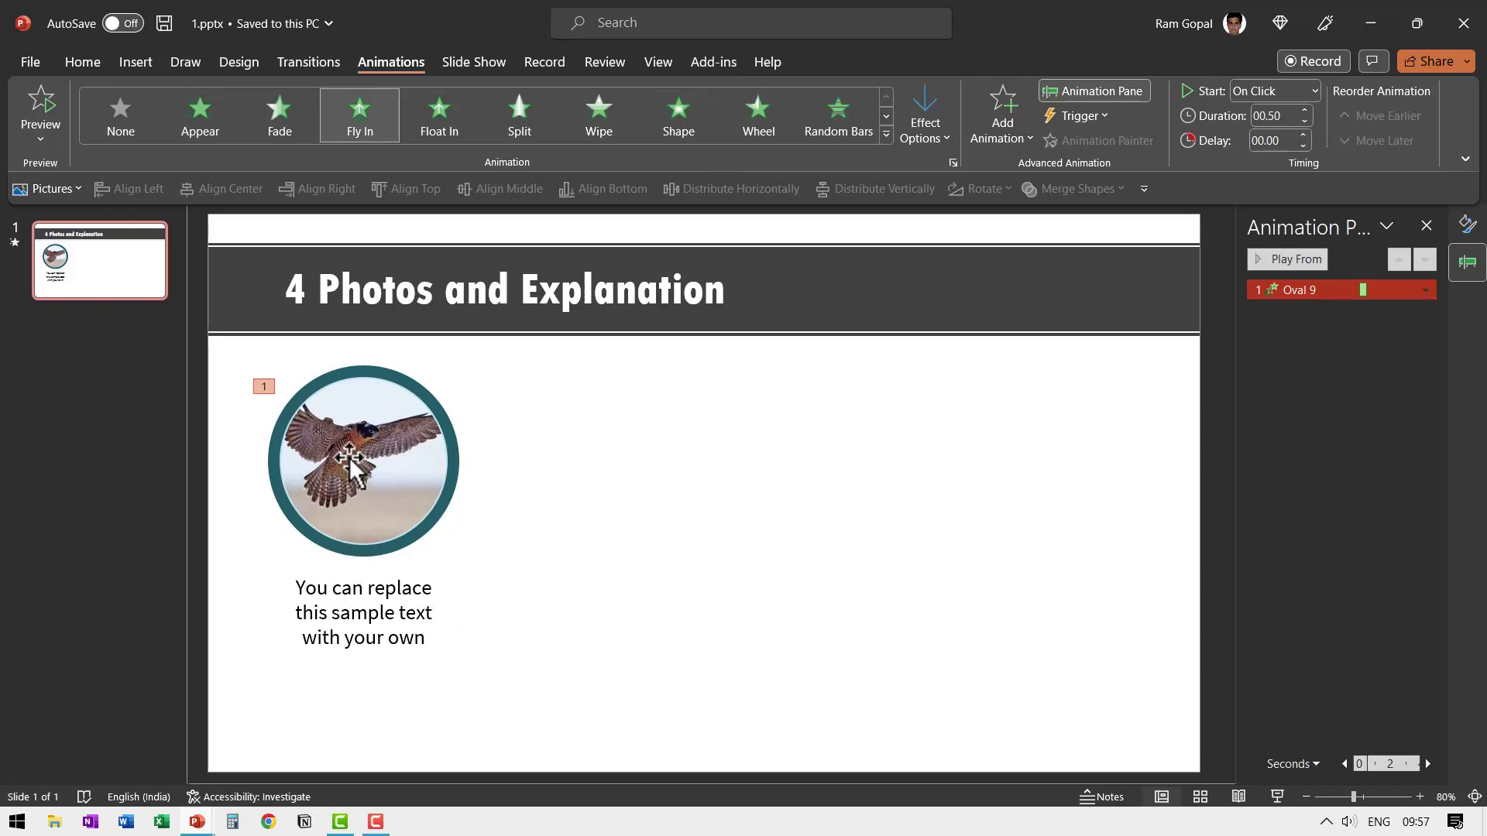
# Hide the Oval 9 falcon photo in the Selection Pane and select the Oval 8 circle
pyautogui.click(93, 59)
pyautogui.click(1193, 138)
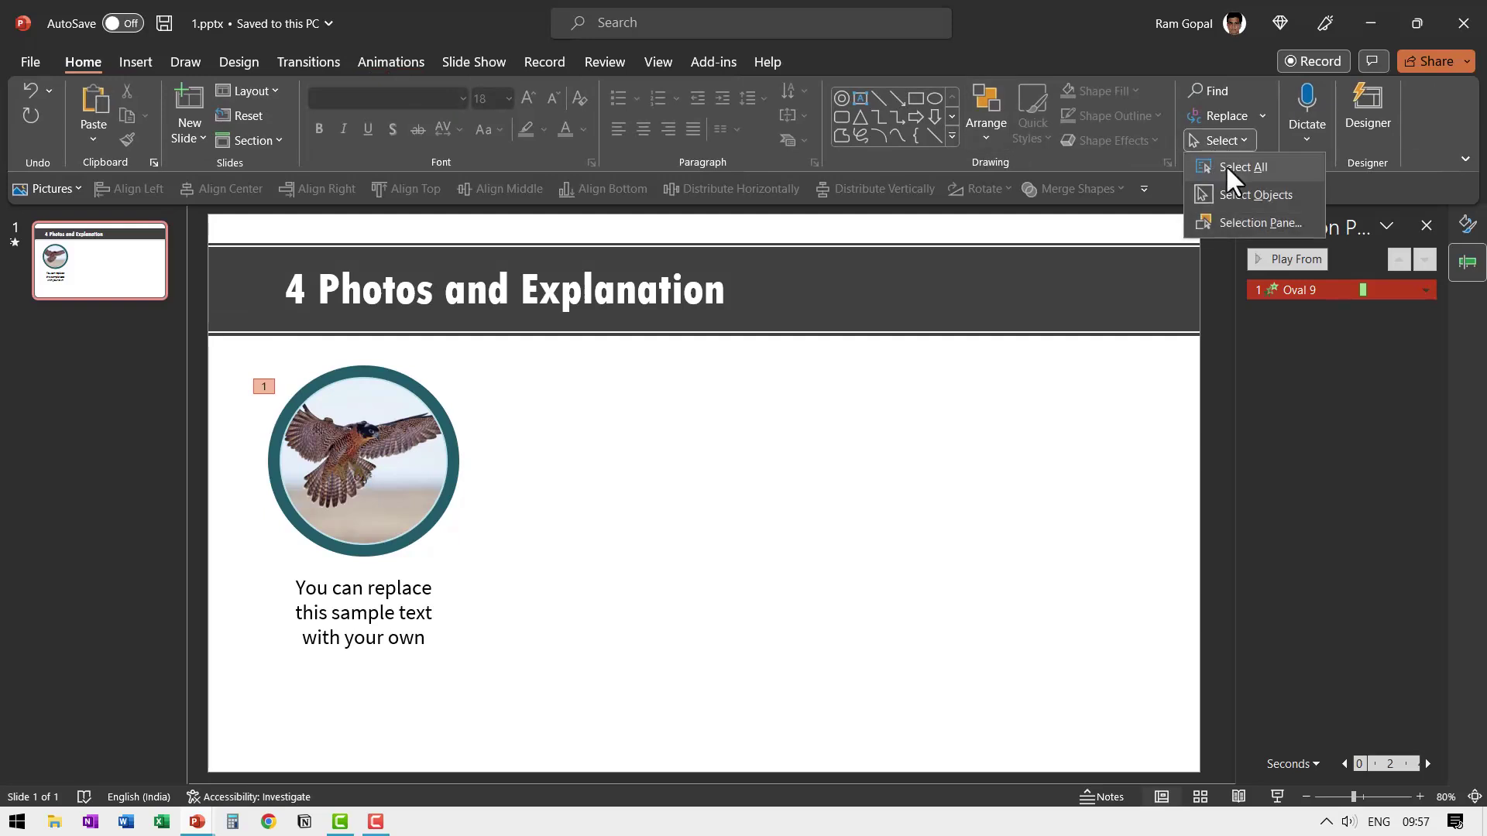
pyautogui.click(1244, 232)
pyautogui.click(382, 454)
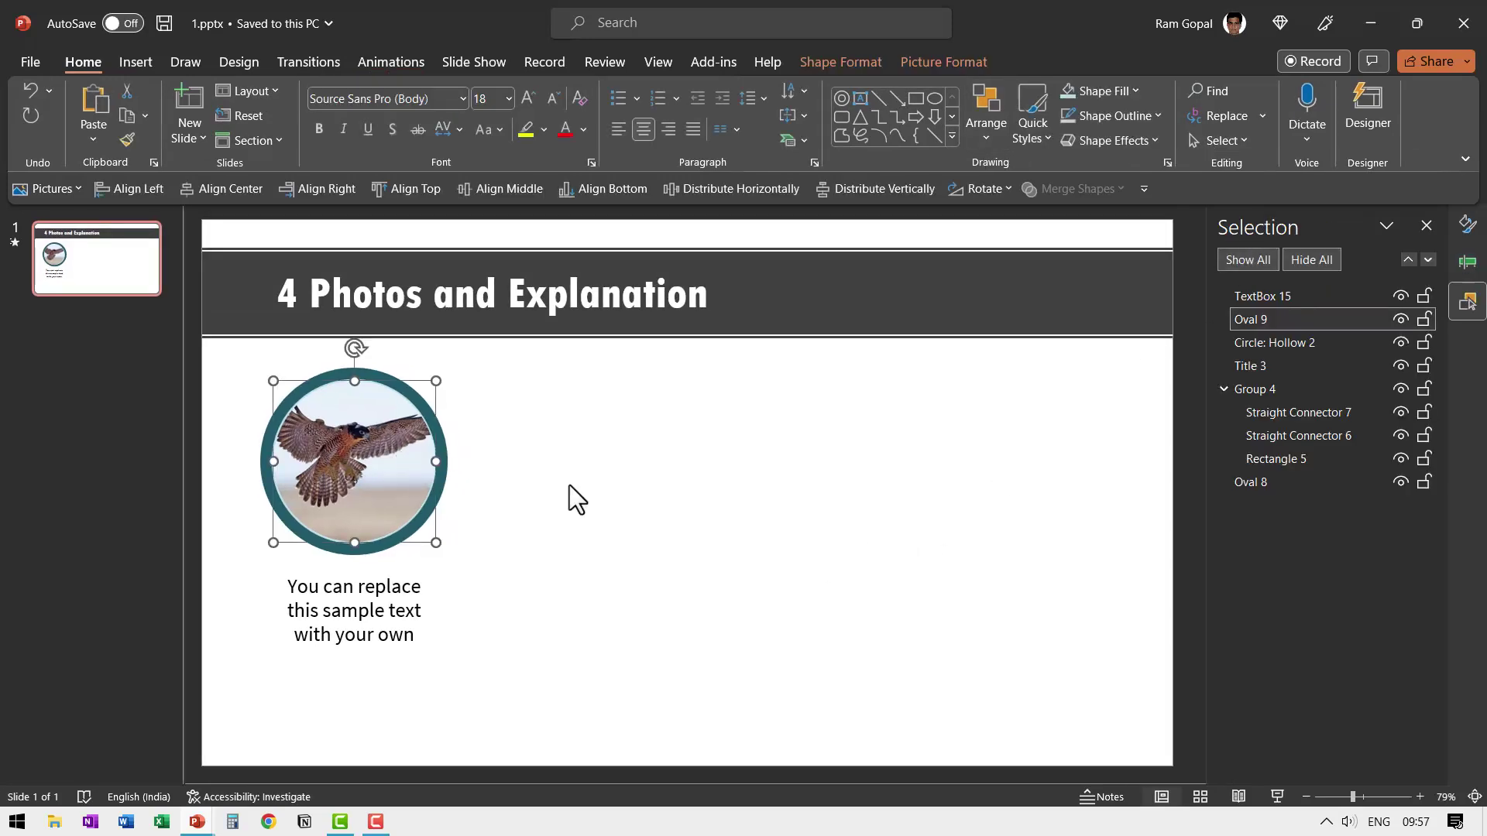
pyautogui.click(1400, 319)
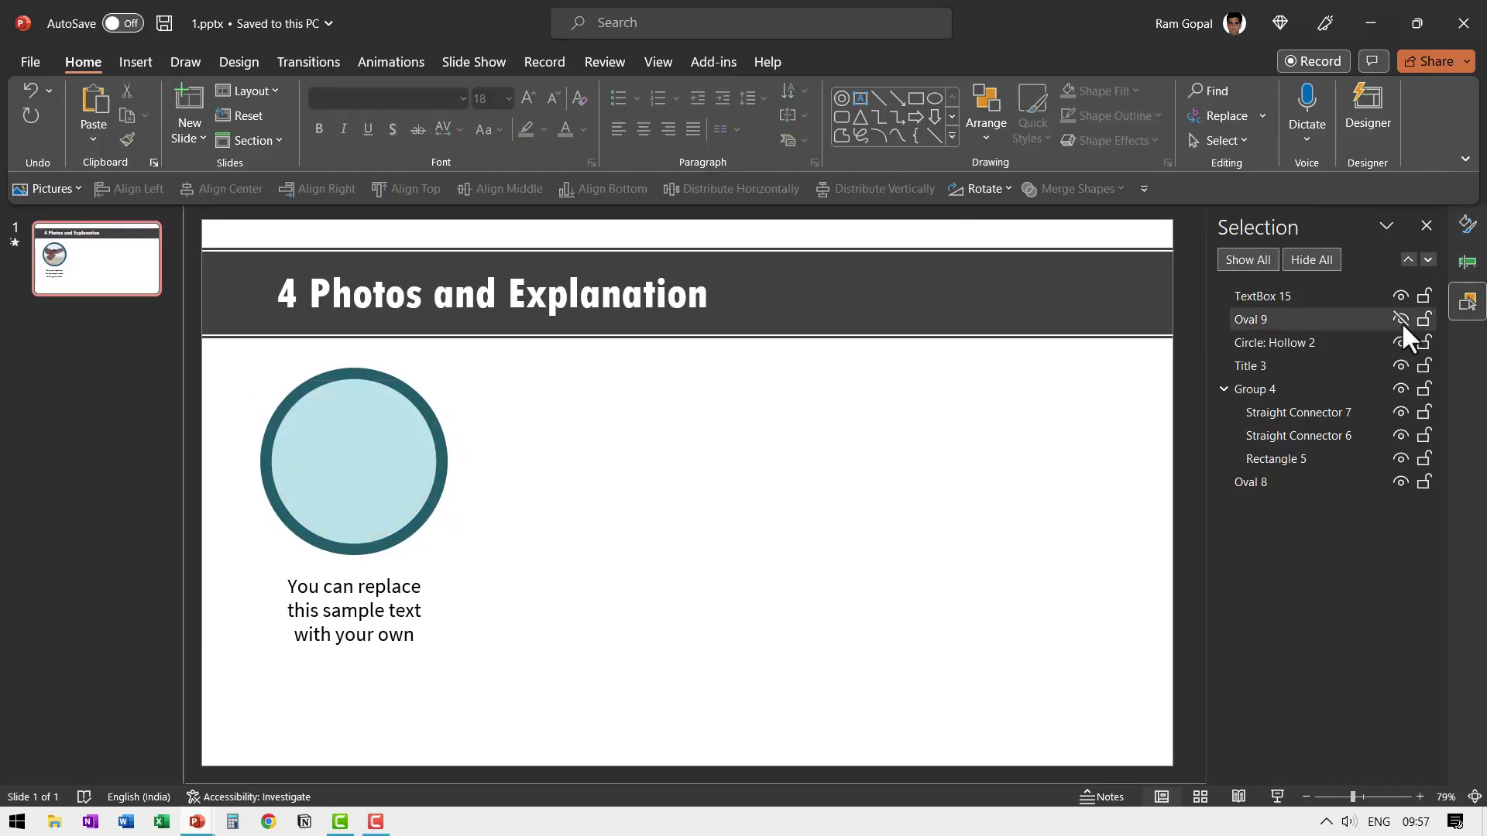
pyautogui.click(379, 452)
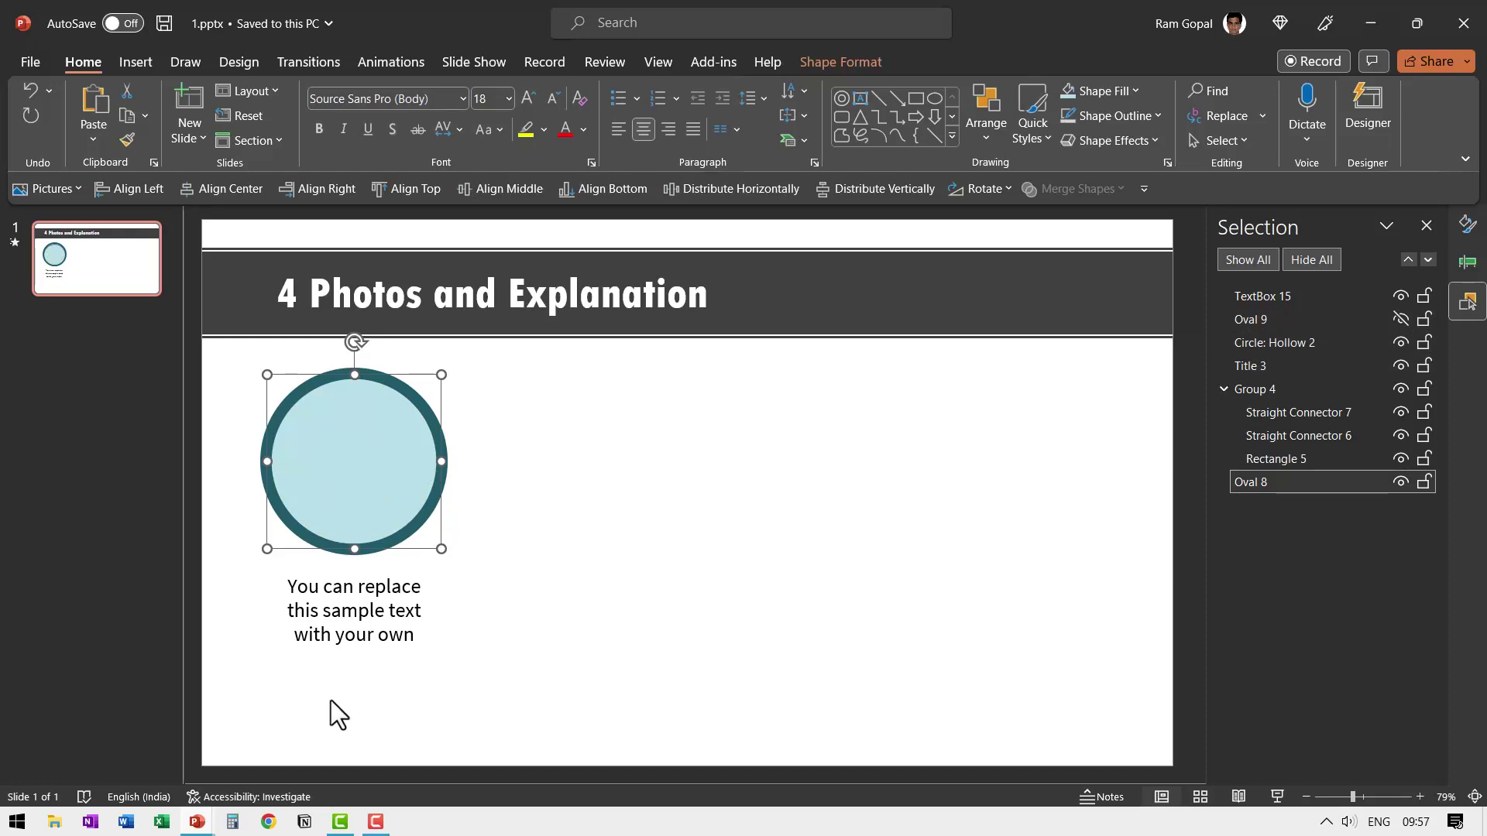
# Apply a downward Lines motion path to the Oval 8 circle
pyautogui.click(388, 61)
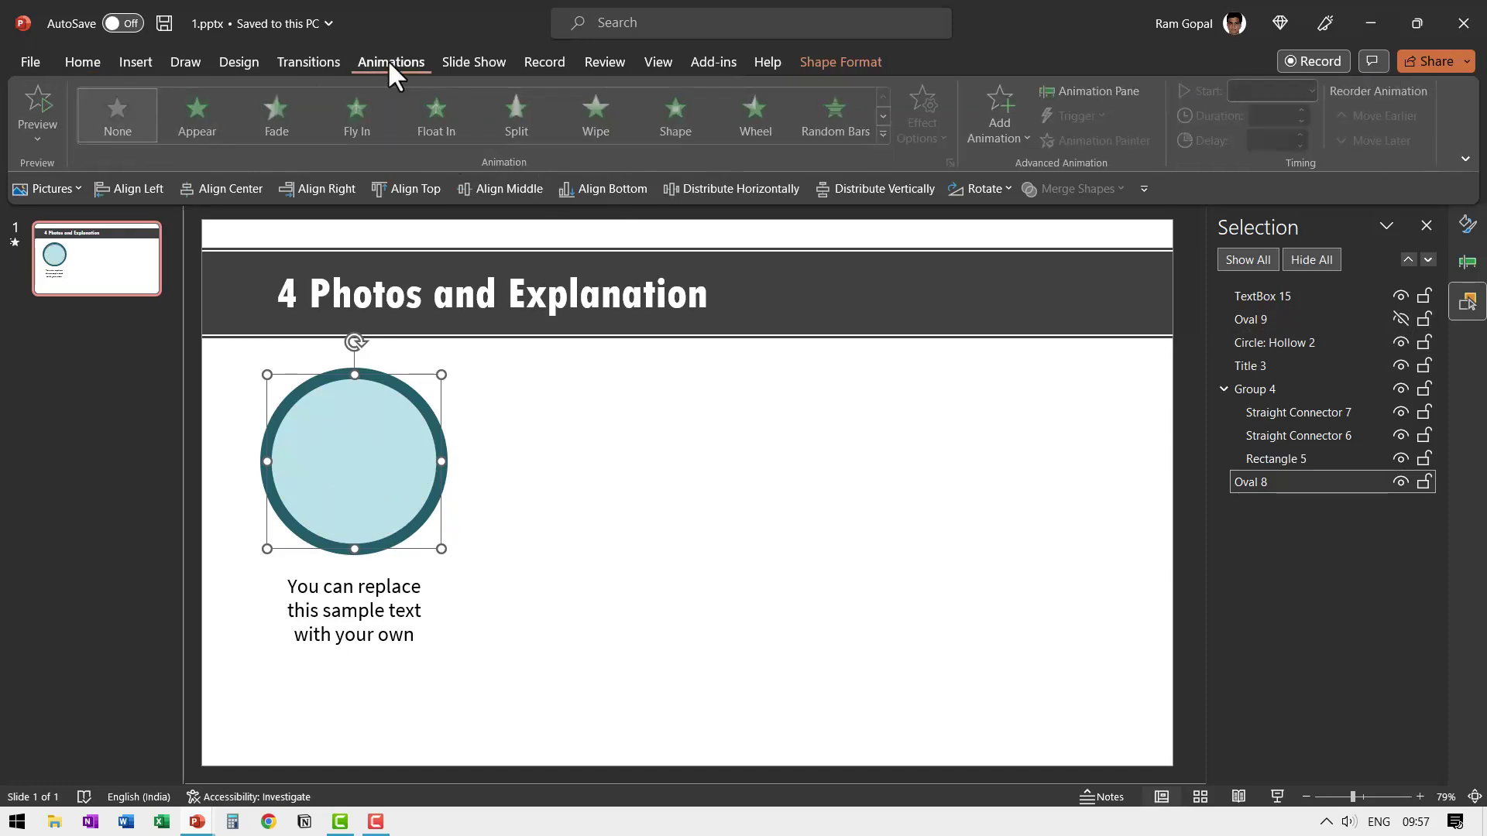
pyautogui.click(887, 133)
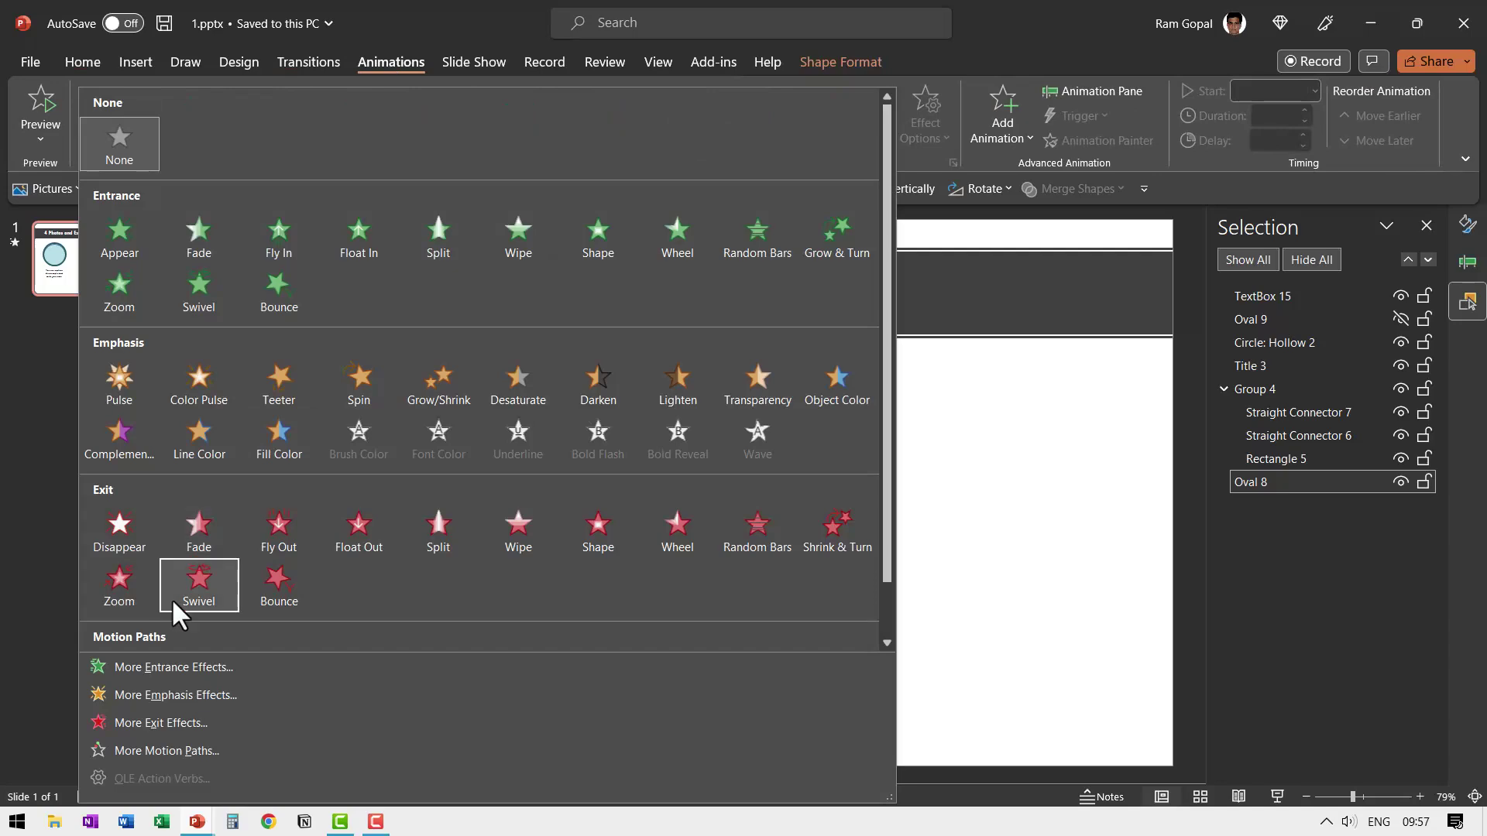
pyautogui.scroll(-1, 222, 570)
pyautogui.click(119, 617)
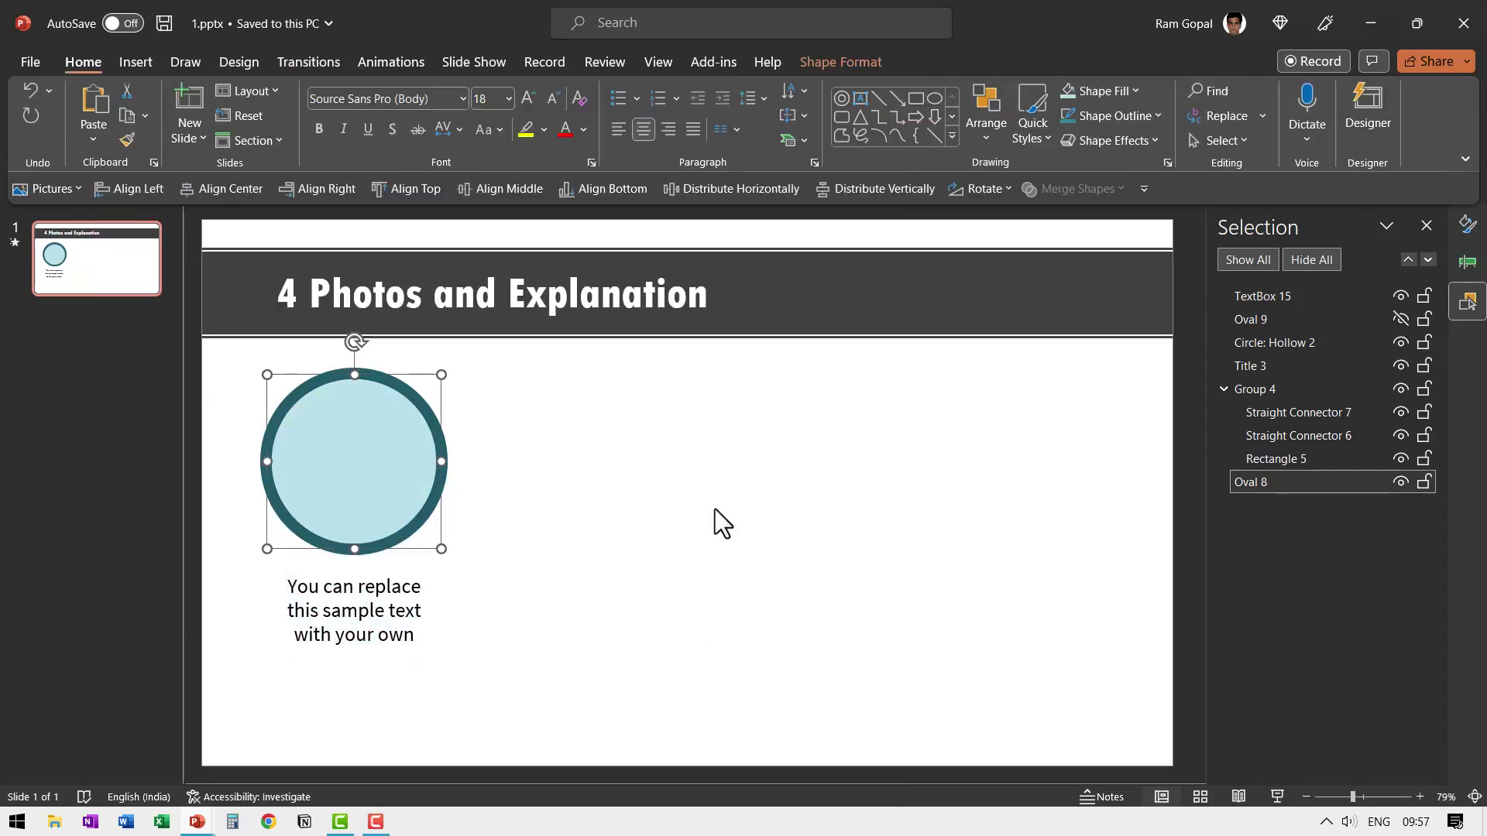
# Set the Oval 8 motion path duration to 01.00 seconds
pyautogui.click(390, 61)
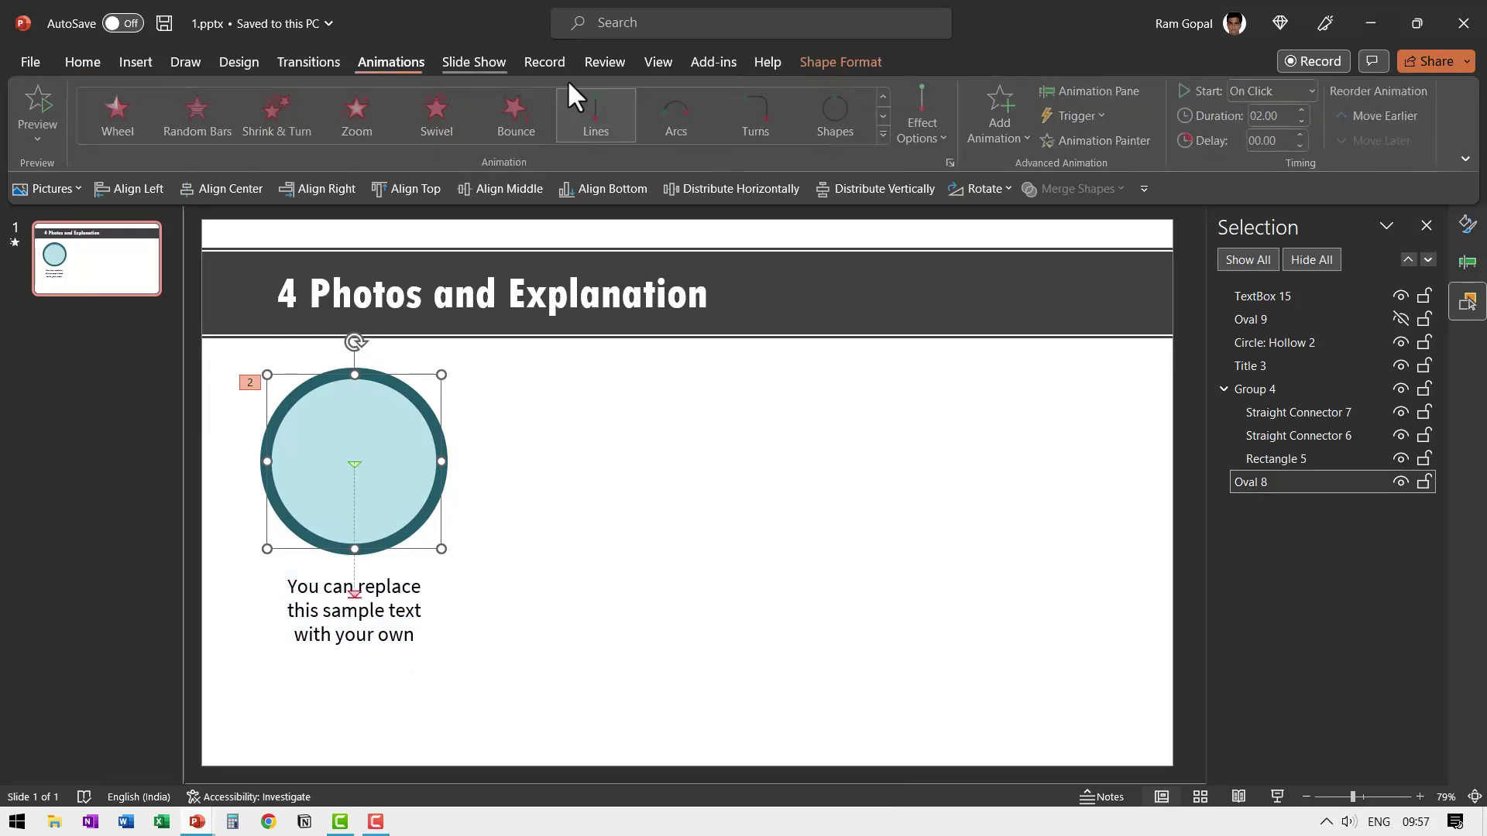
pyautogui.click(1126, 91)
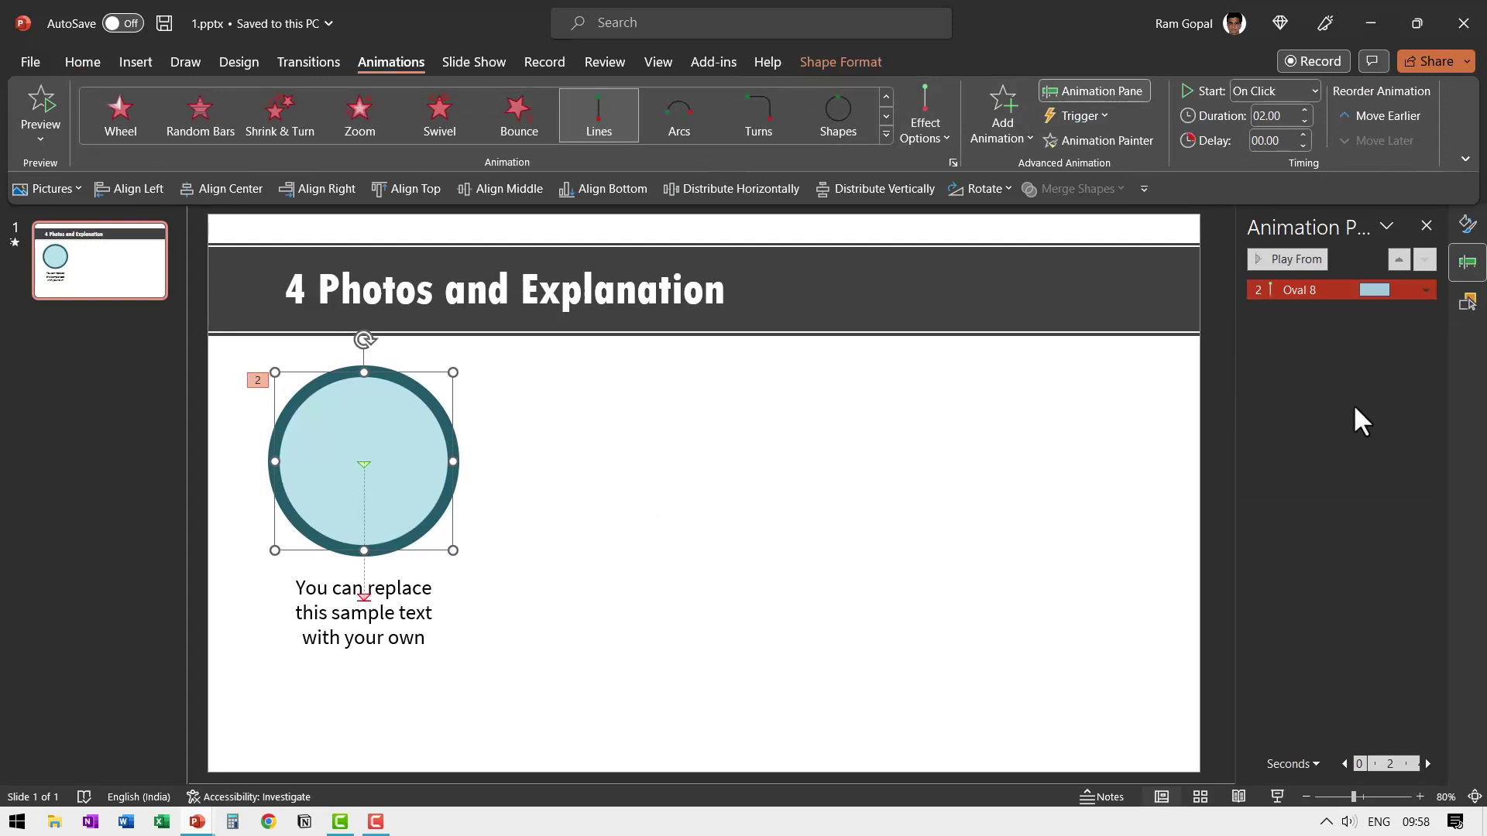
pyautogui.click(1317, 291)
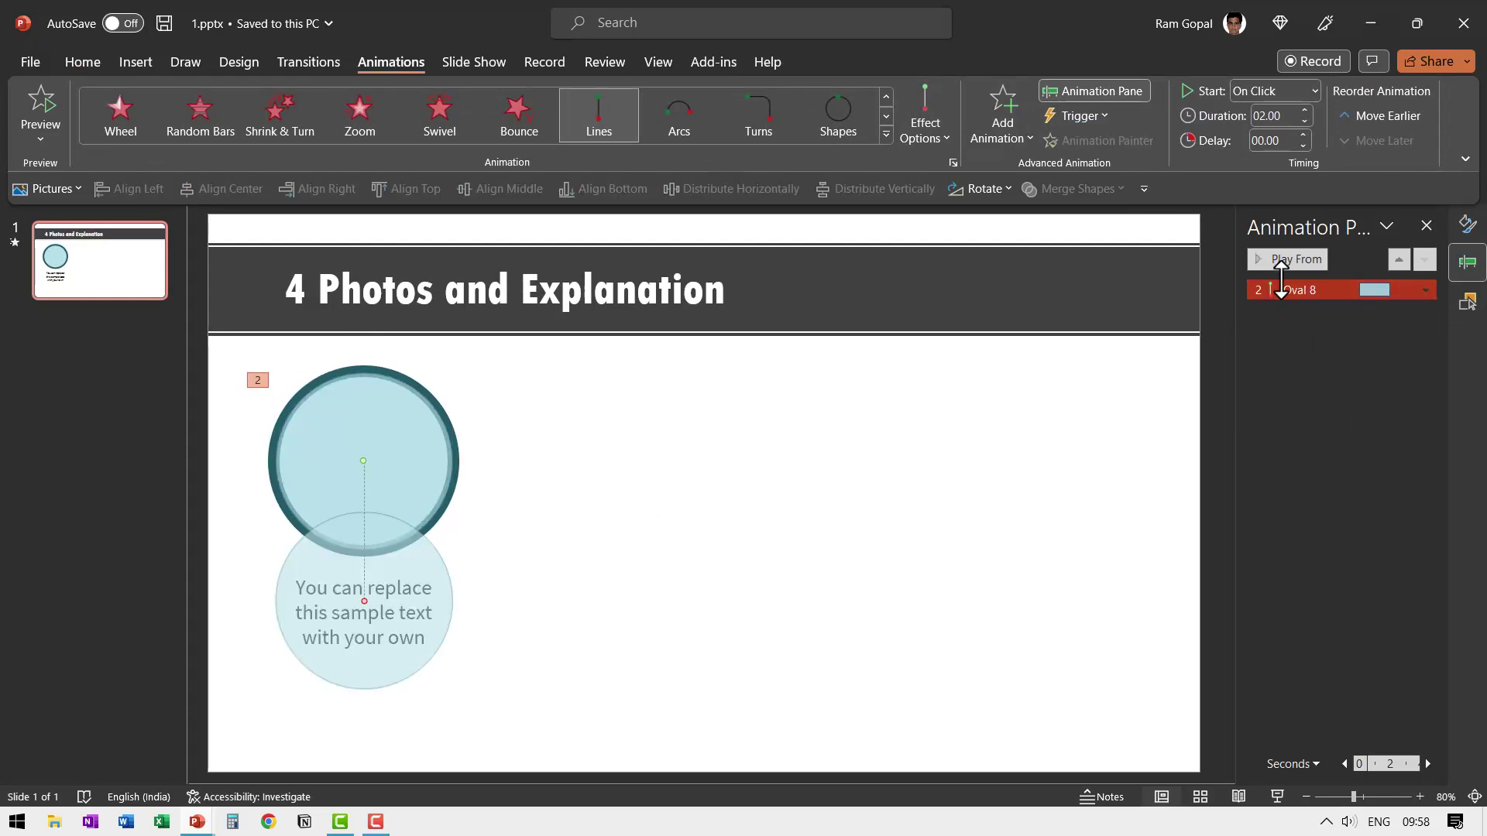
pyautogui.click(1305, 121)
pyautogui.click(1304, 121)
pyautogui.click(1305, 121)
pyautogui.click(1304, 121)
# Set the motion path to smooth end 0 sec and bounce end about 0.5 sec
pyautogui.click(1425, 290)
pyautogui.click(1351, 379)
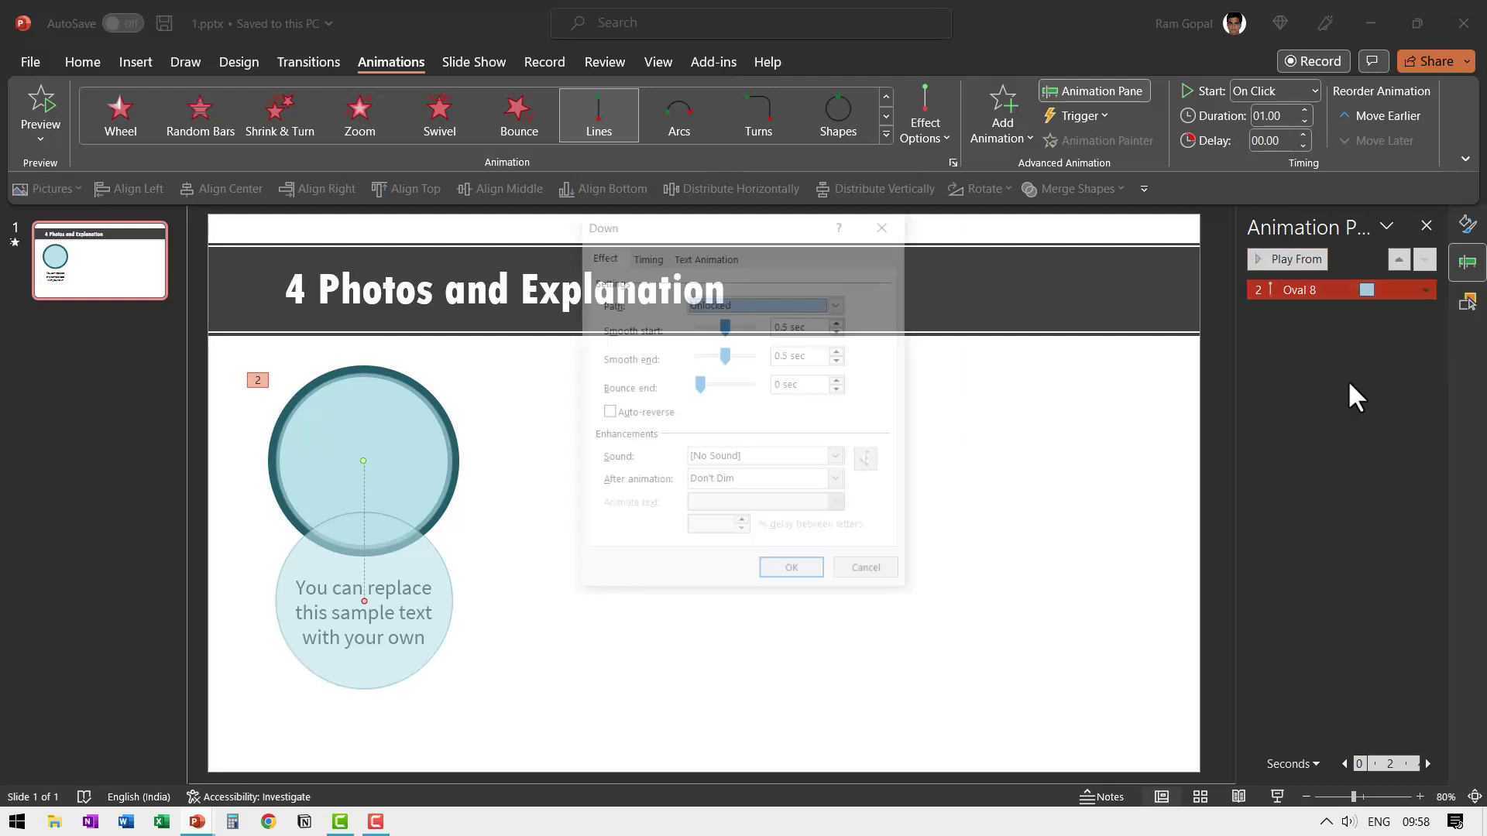
pyautogui.moveTo(699, 387); pyautogui.dragTo(702, 389)
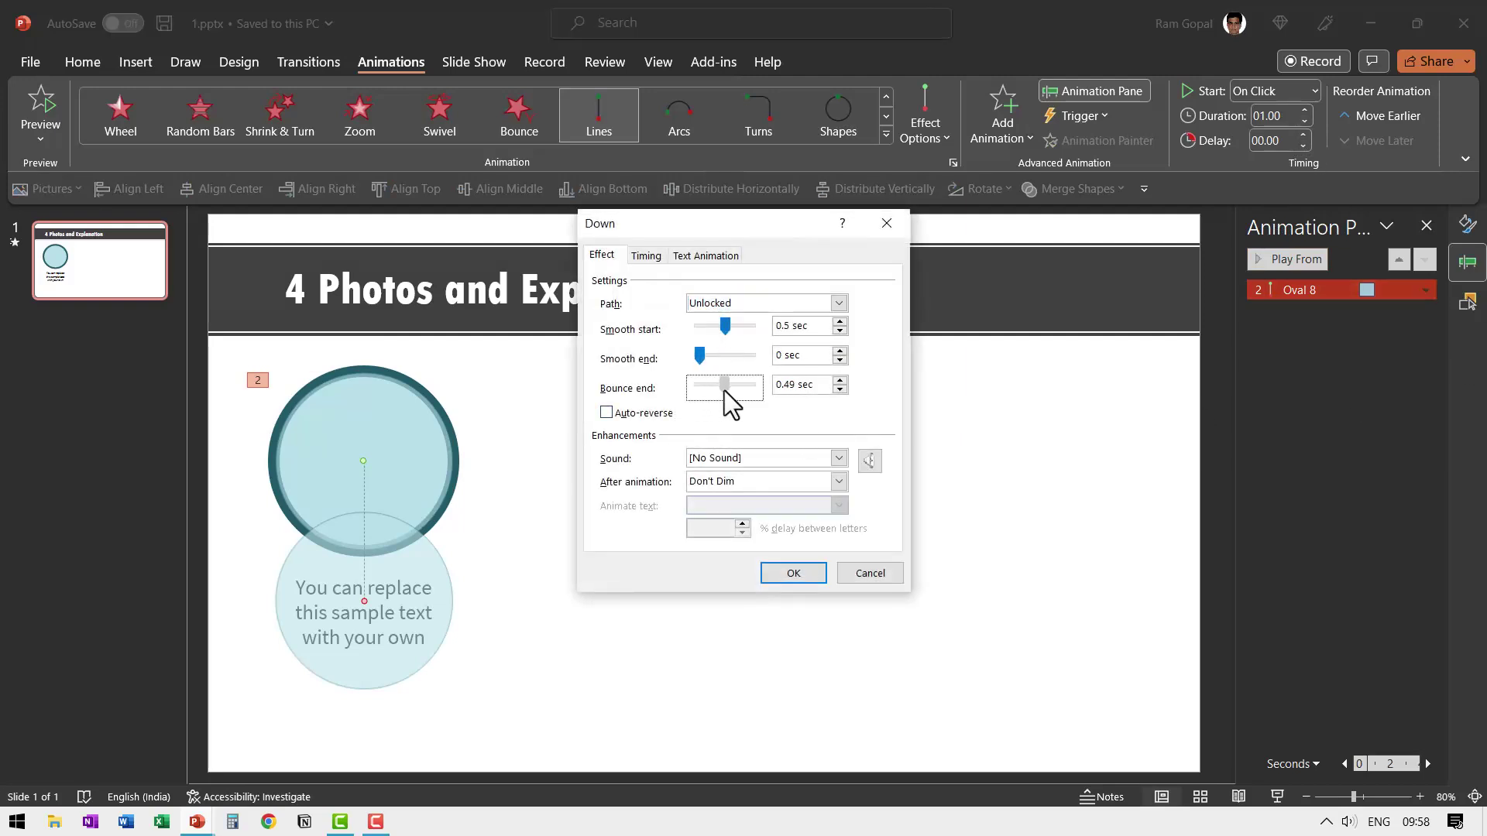
pyautogui.click(805, 574)
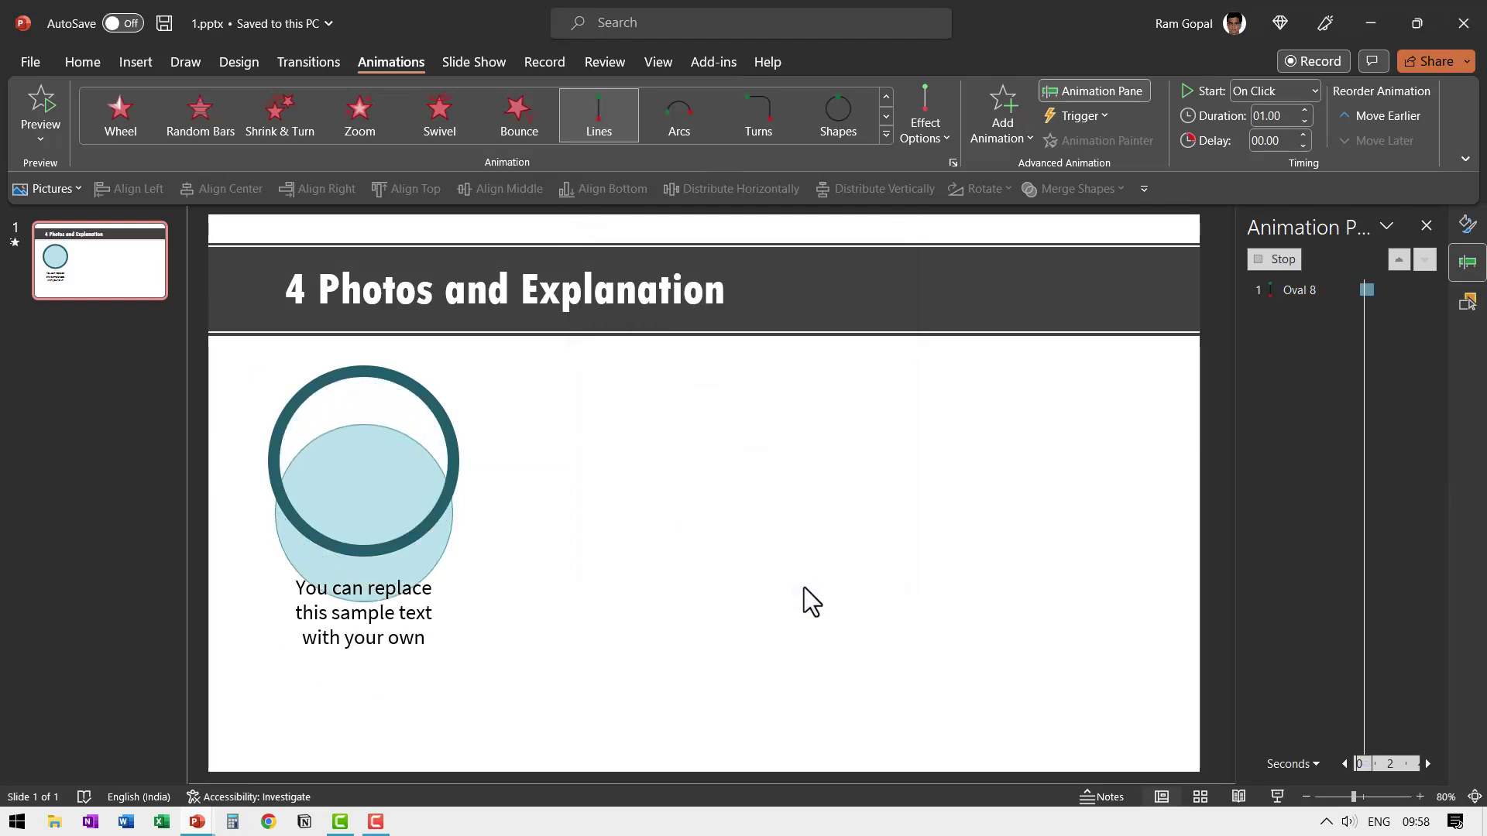
pyautogui.click(334, 542)
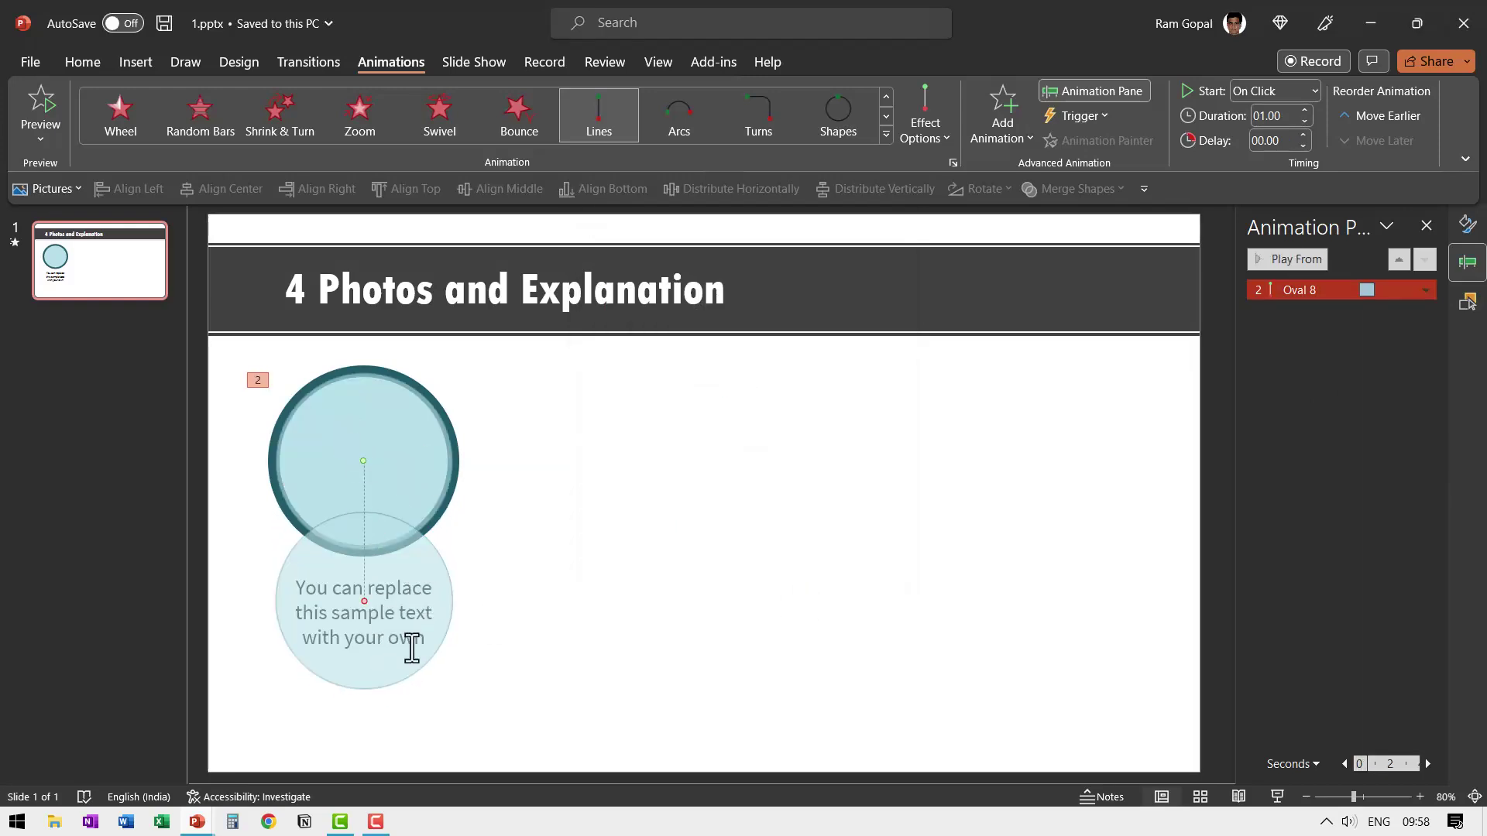
pyautogui.press('Escape')
pyautogui.click(411, 604)
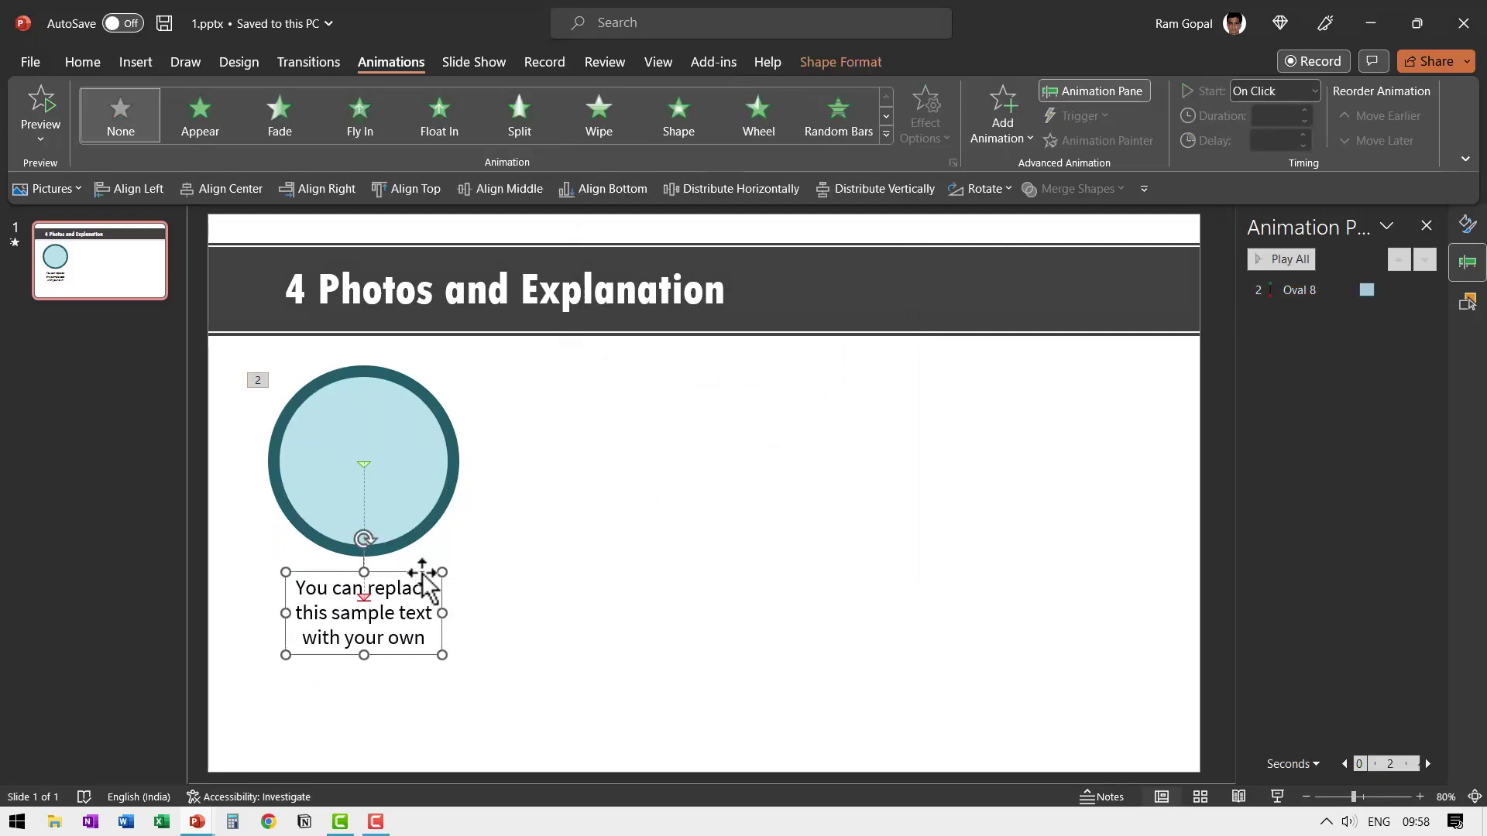
# Apply a Fade to the caption text box, starting With Previous after a 00.50 delay
pyautogui.click(308, 128)
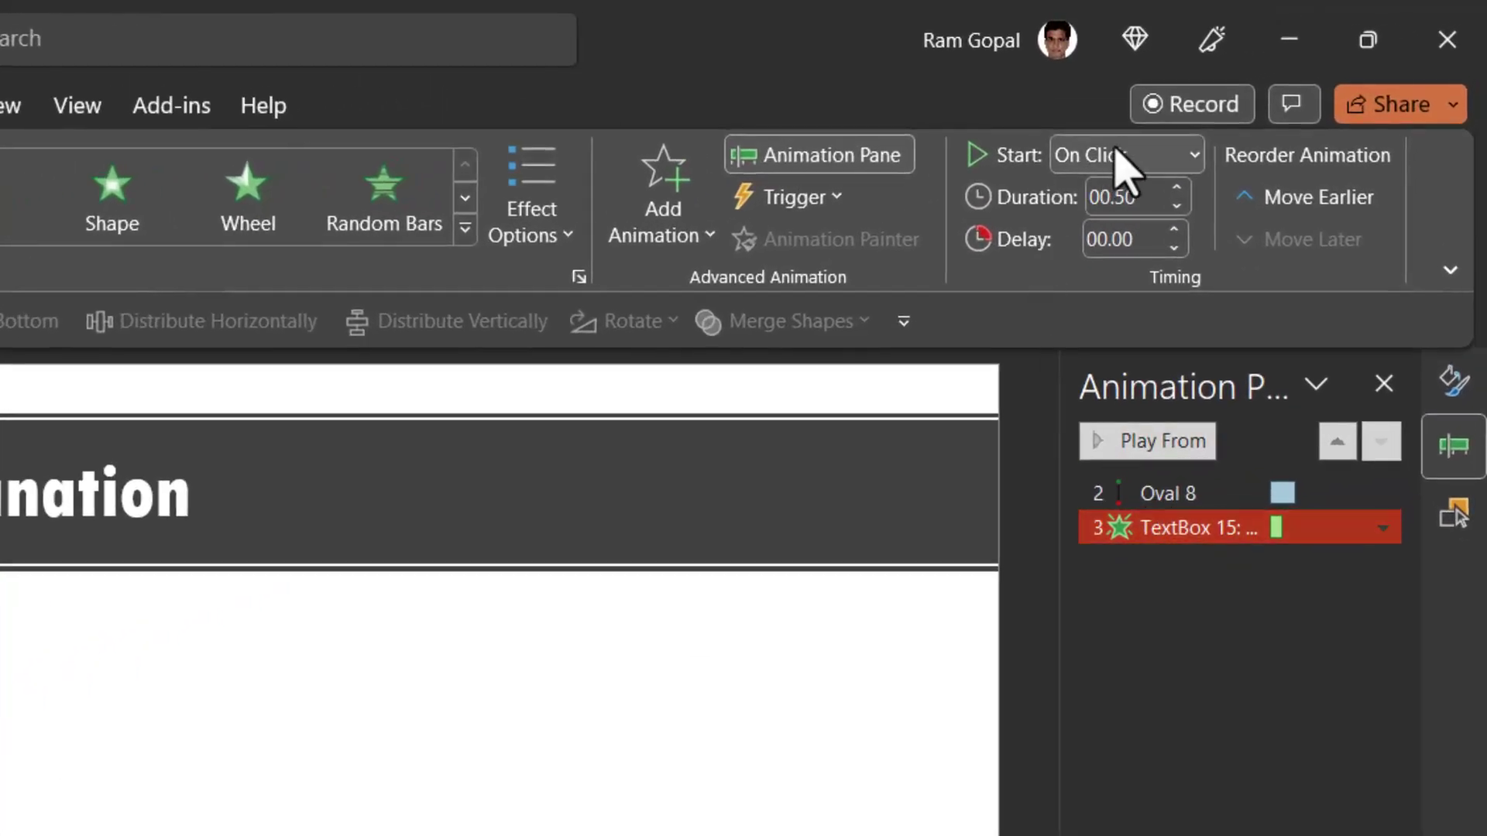
pyautogui.click(1119, 159)
pyautogui.click(1125, 236)
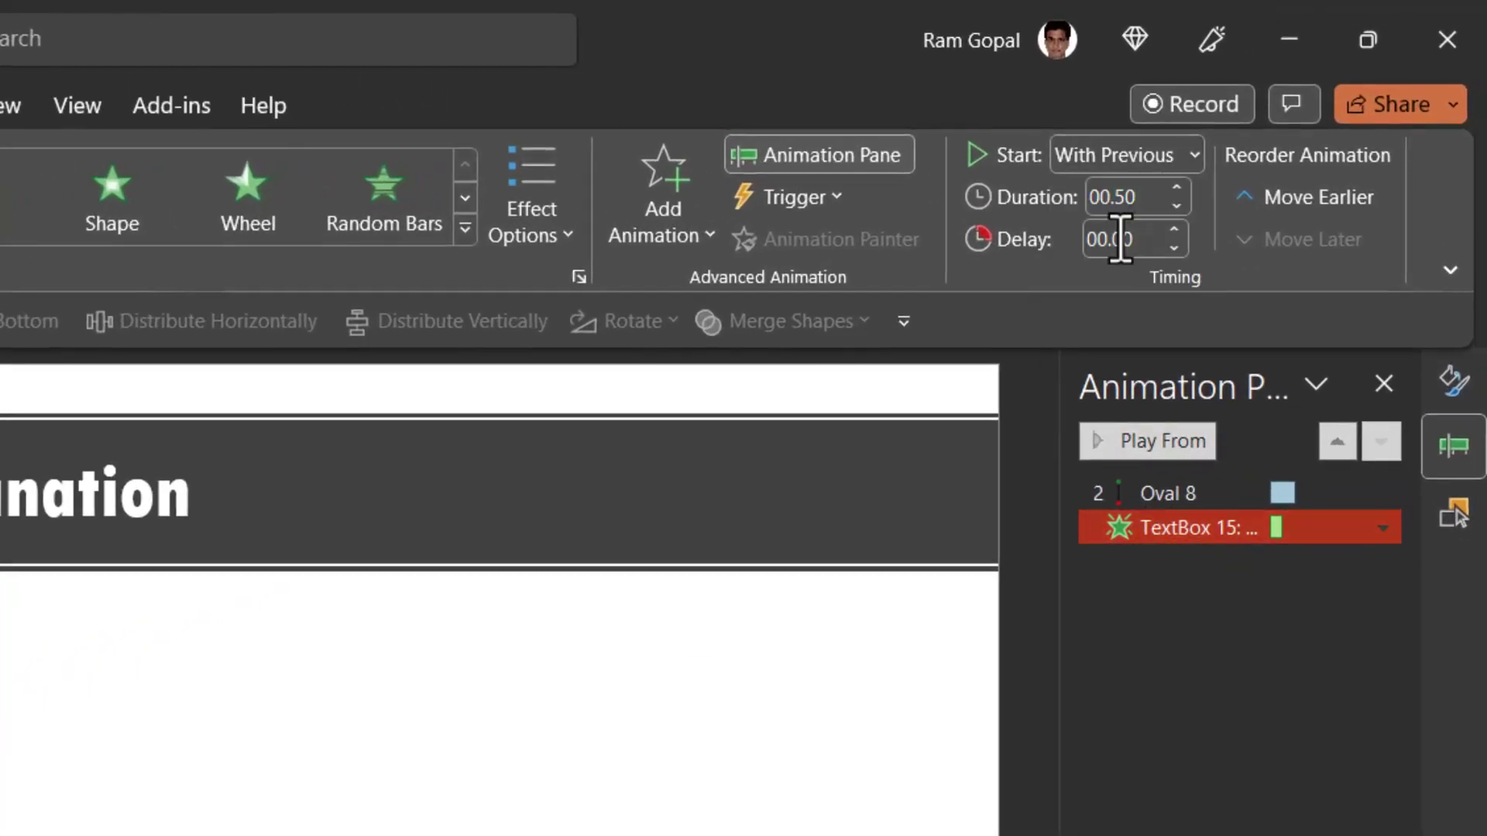
pyautogui.click(1175, 229)
pyautogui.click(1175, 229)
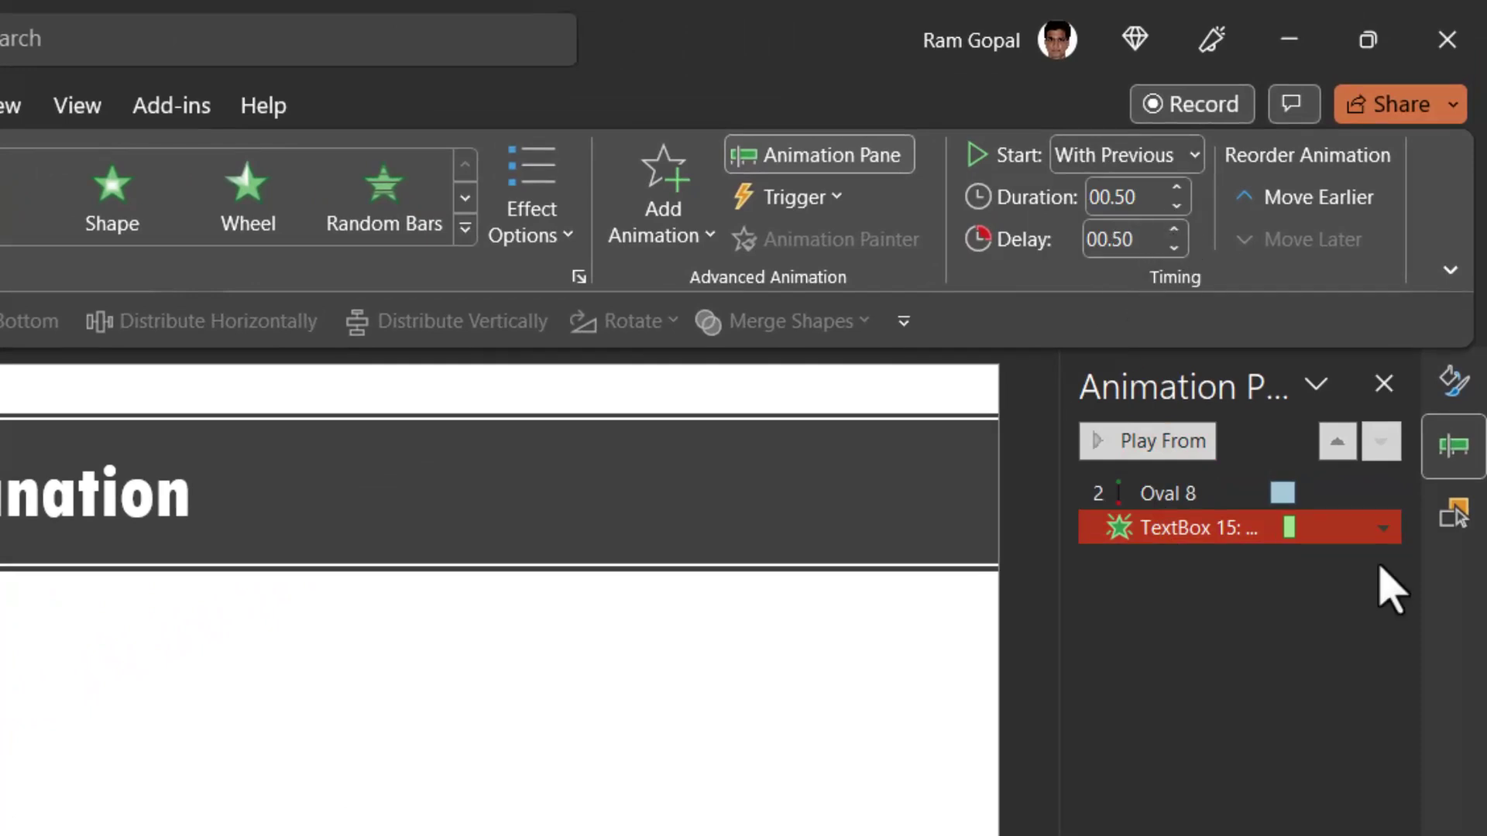
pyautogui.moveTo(1291, 535); pyautogui.dragTo(1292, 495)
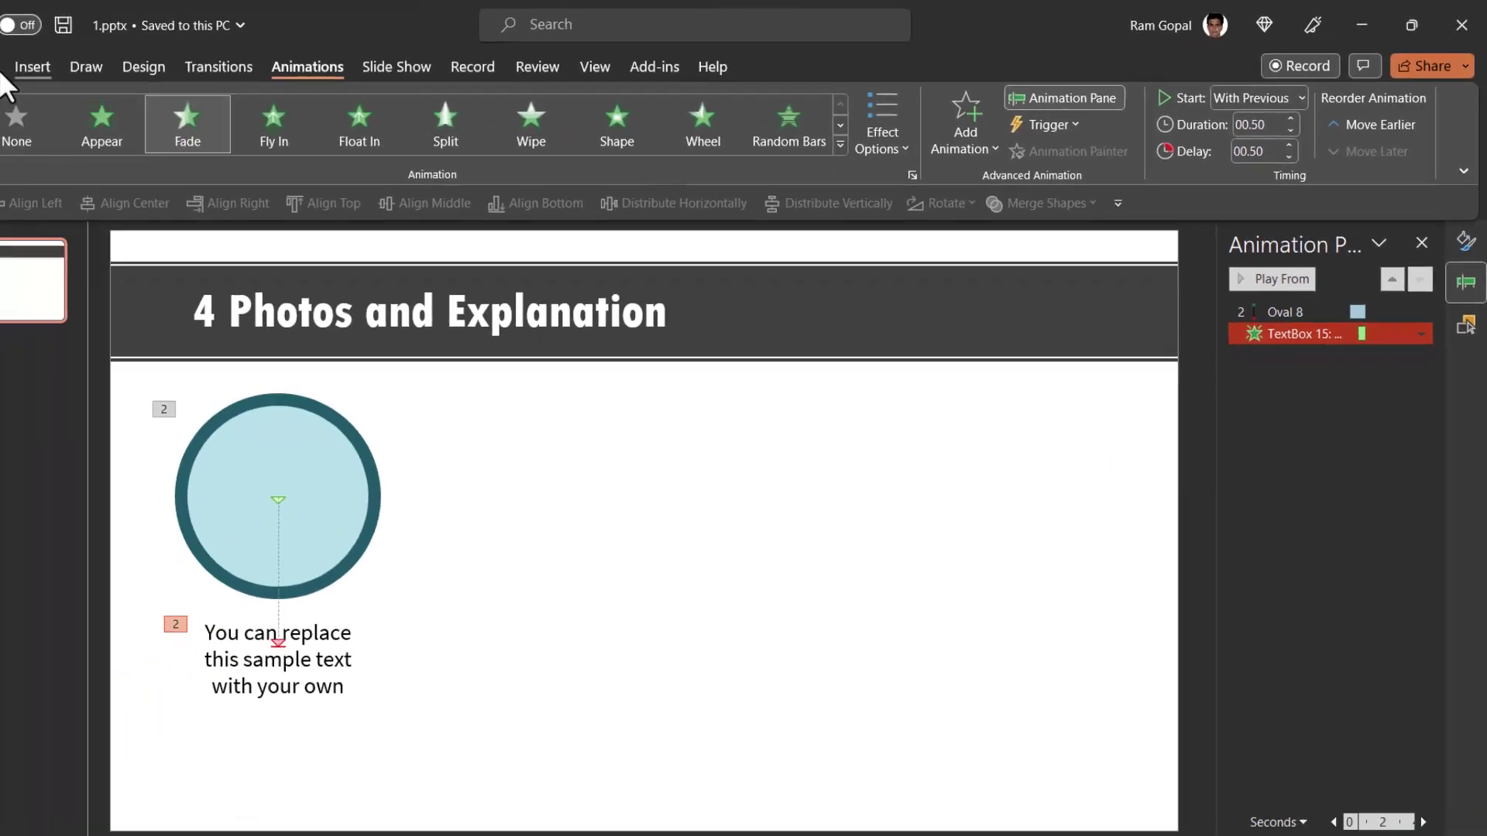
pyautogui.click(83, 61)
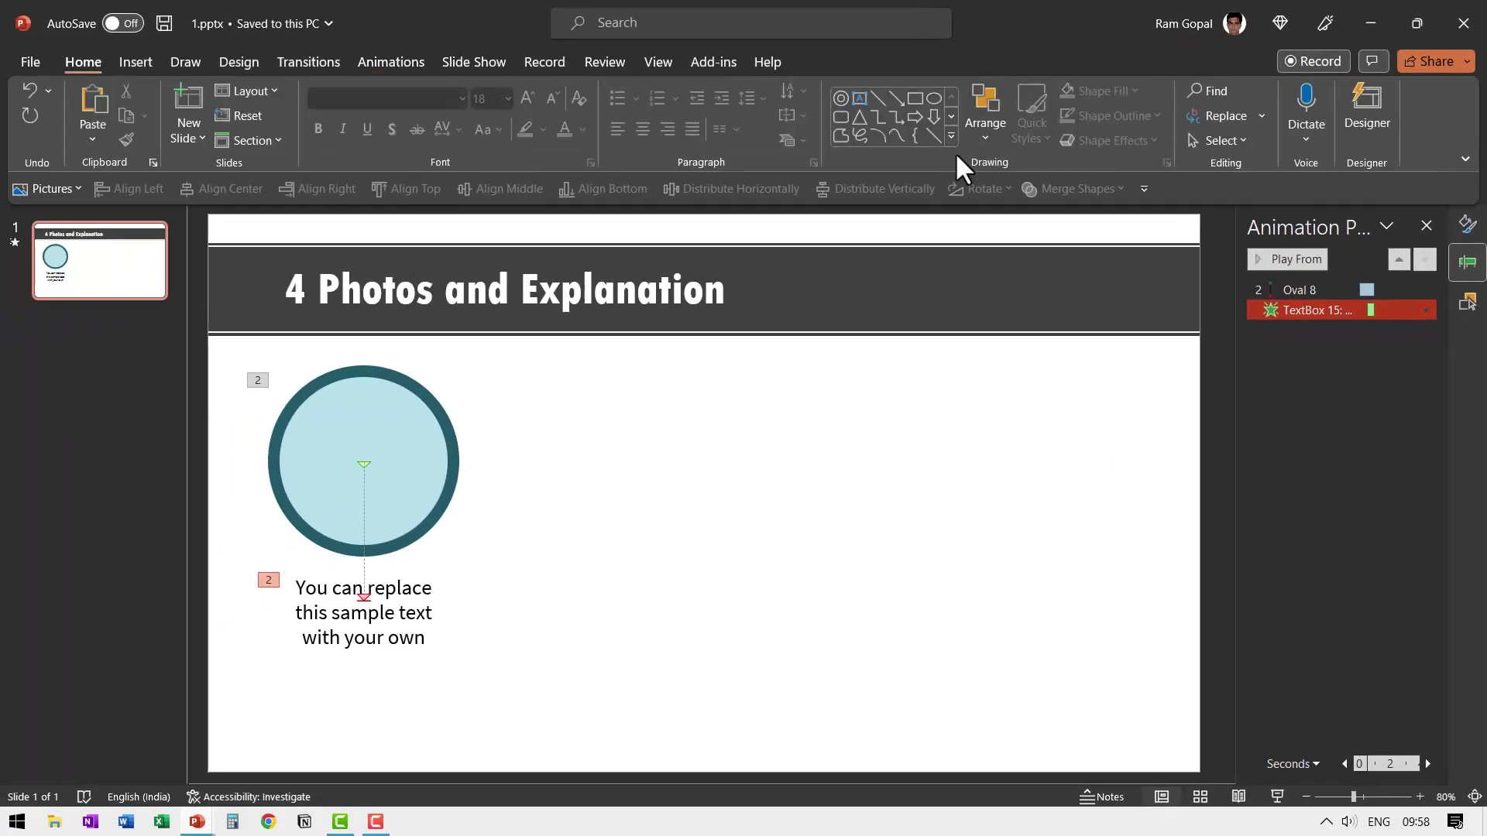
# Use Show All in the Selection Pane to make the Oval 9 falcon photo visible again
pyautogui.click(1238, 137)
pyautogui.click(1255, 217)
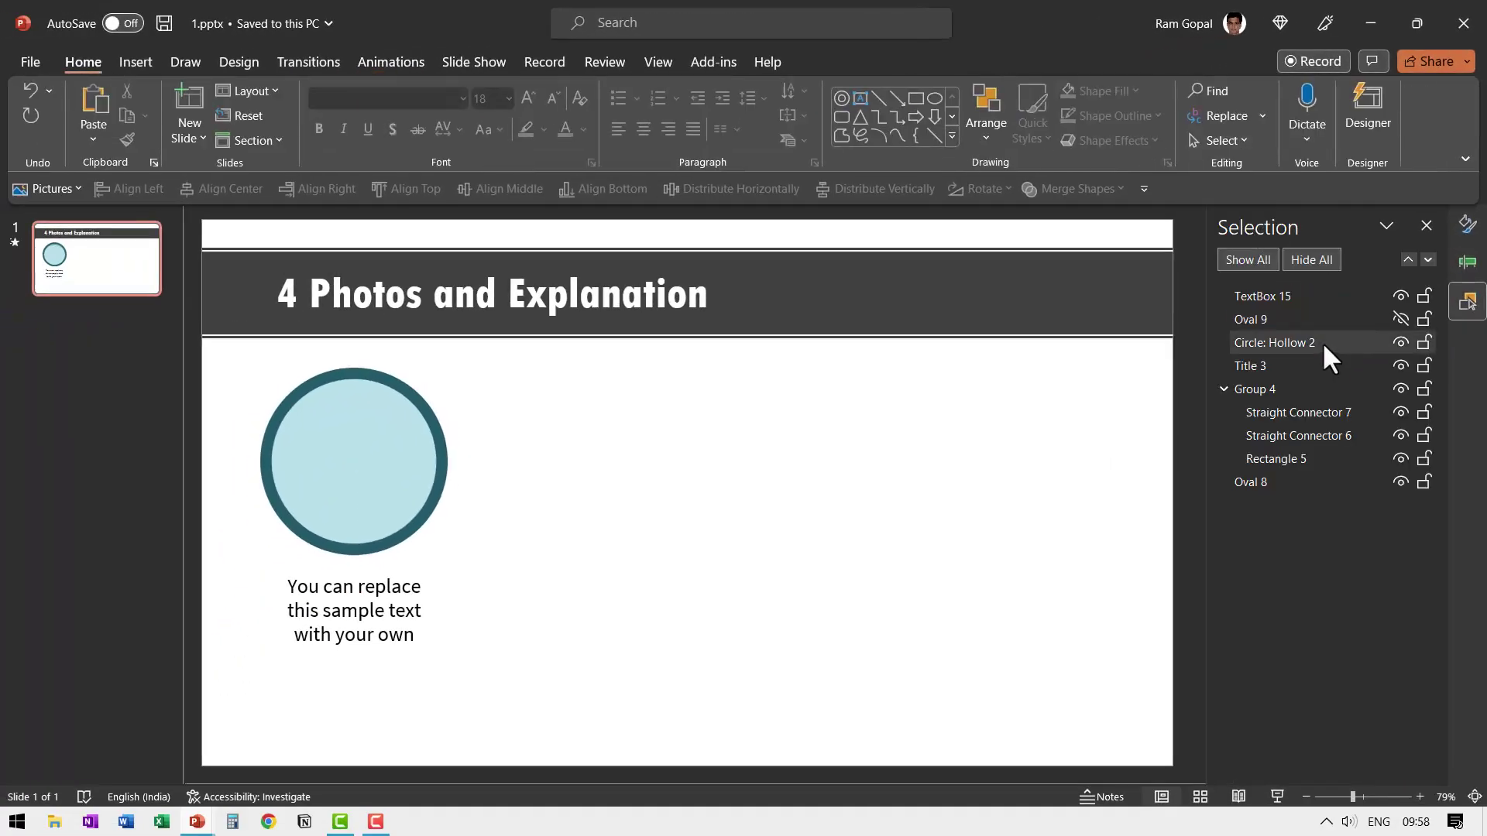
pyautogui.click(1247, 257)
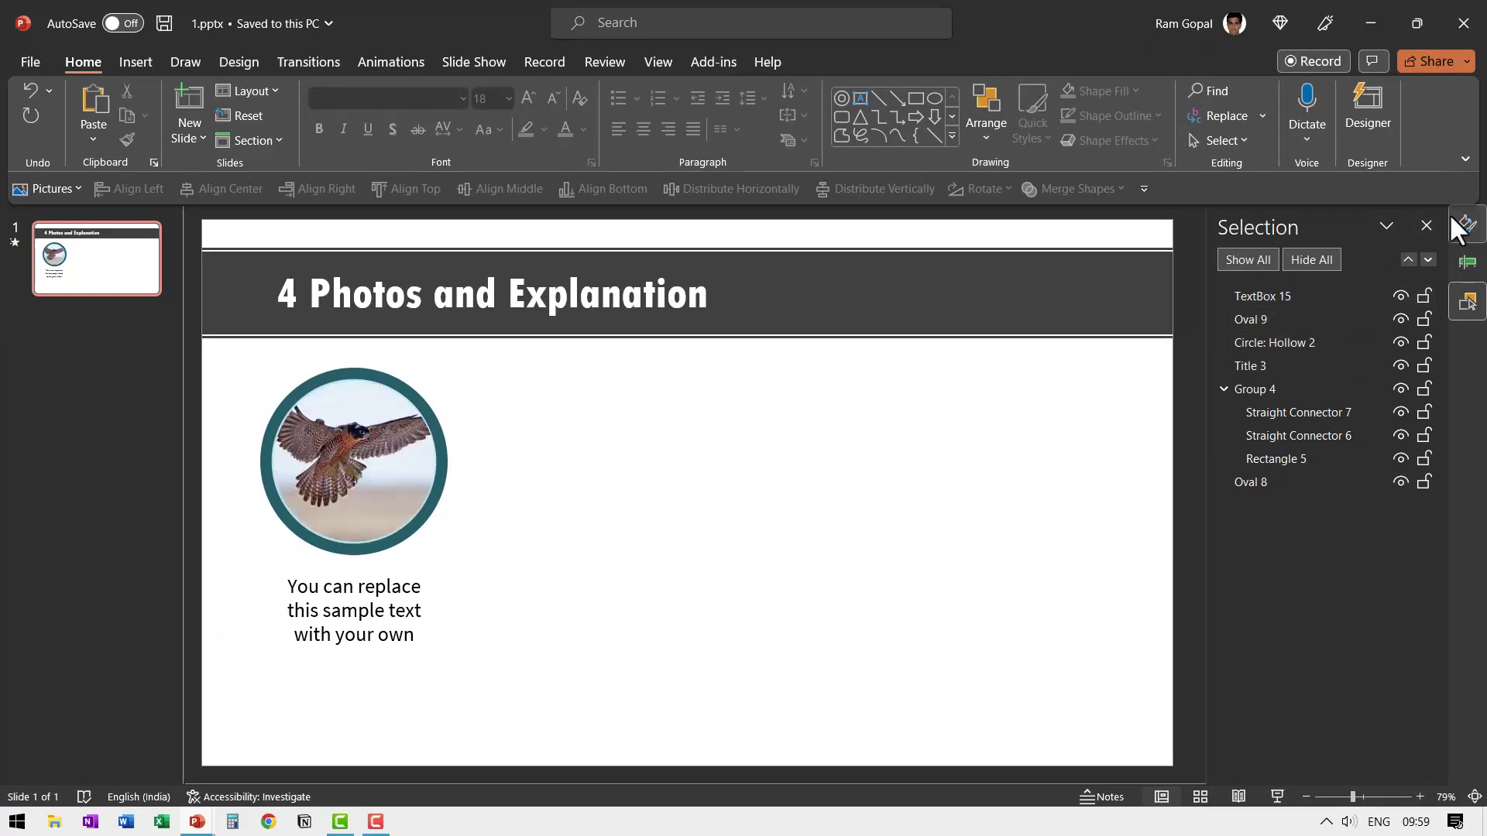
pyautogui.click(1427, 225)
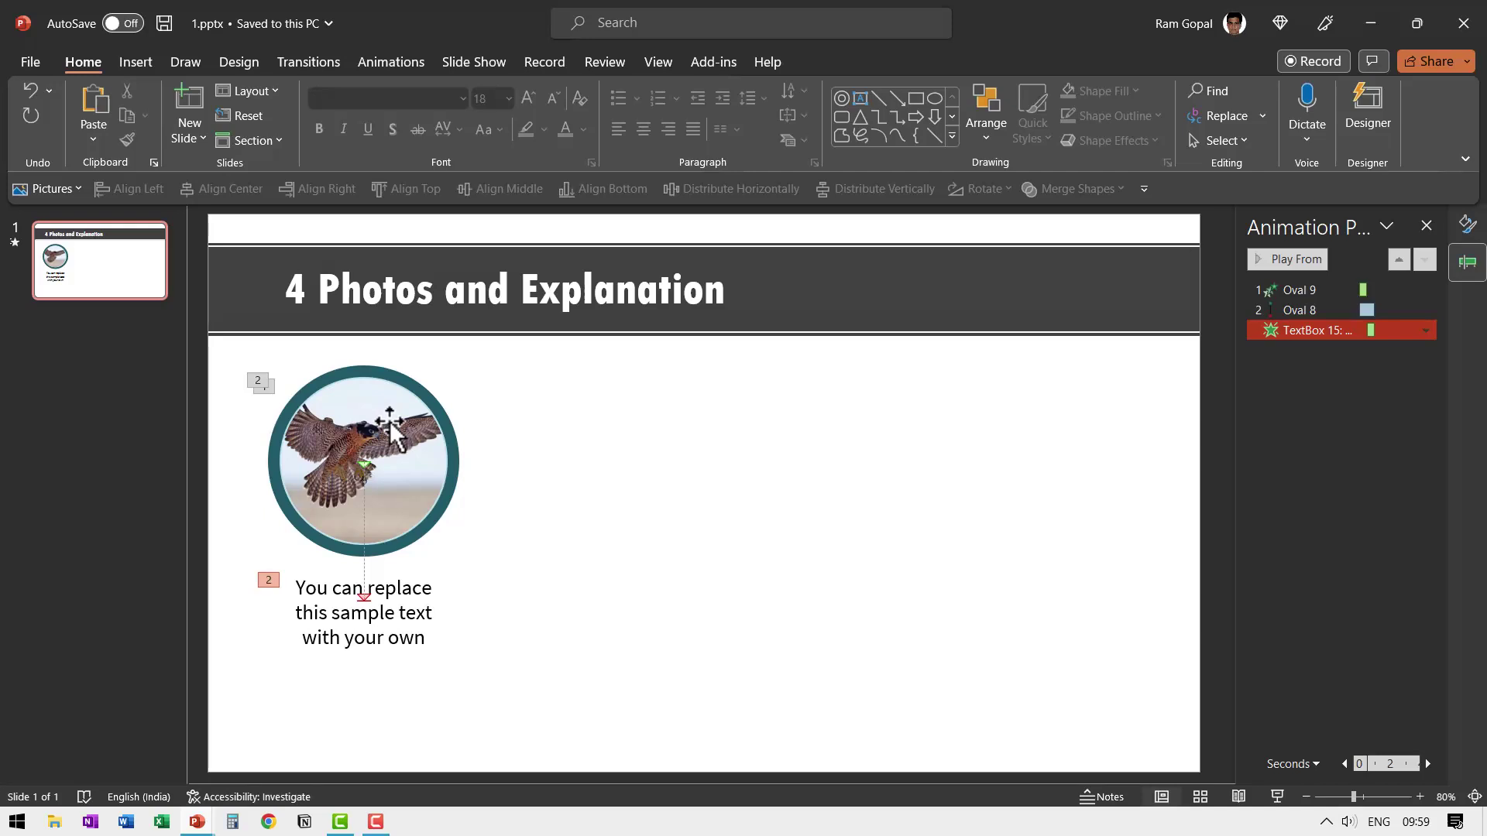
# Set Oval 8's drop to start With Previous after a 0.25-second delay, then preview the slide show
pyautogui.click(1318, 311)
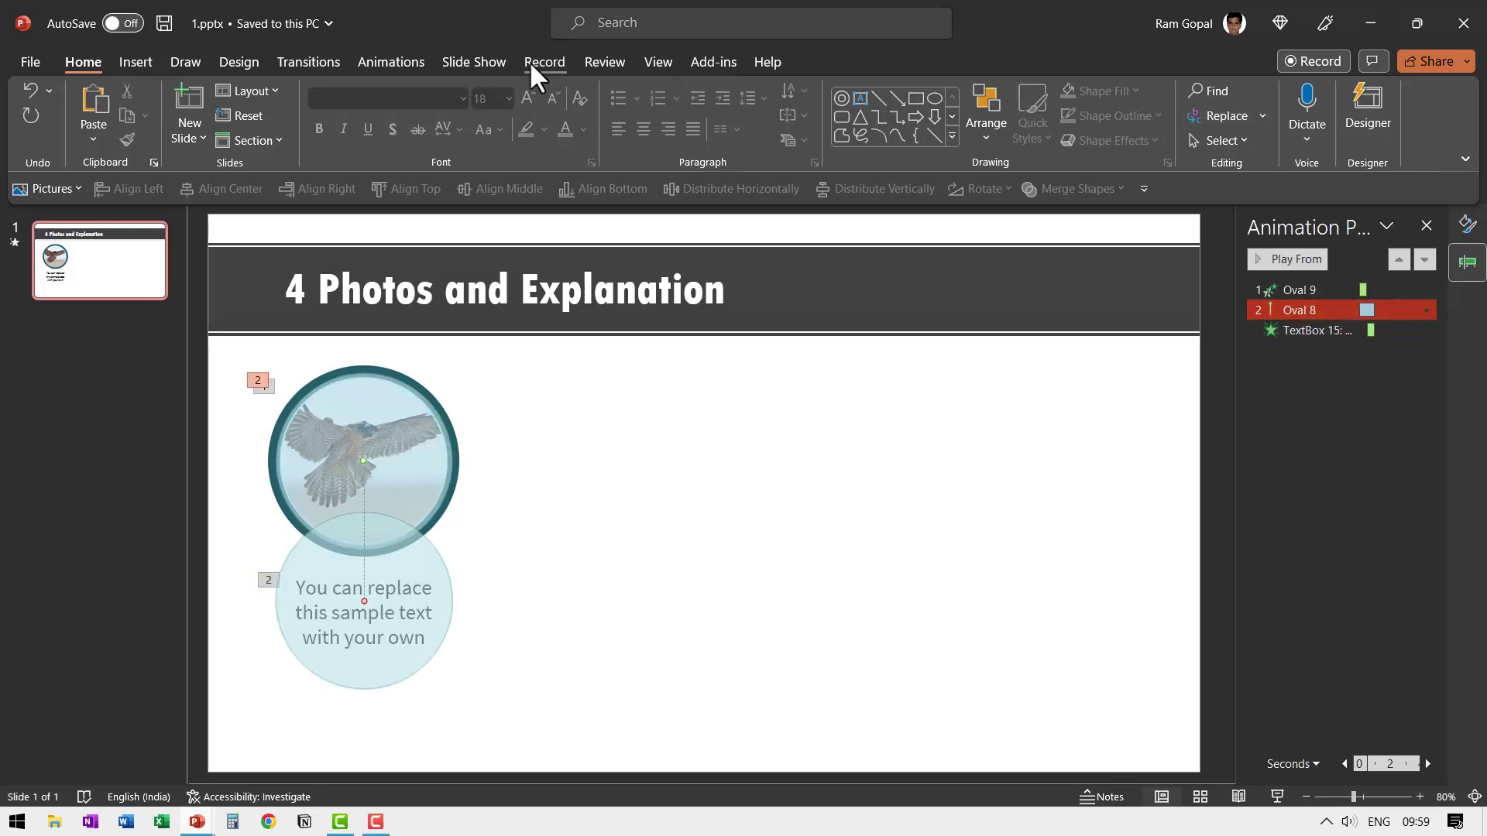
pyautogui.click(422, 63)
pyautogui.click(1286, 90)
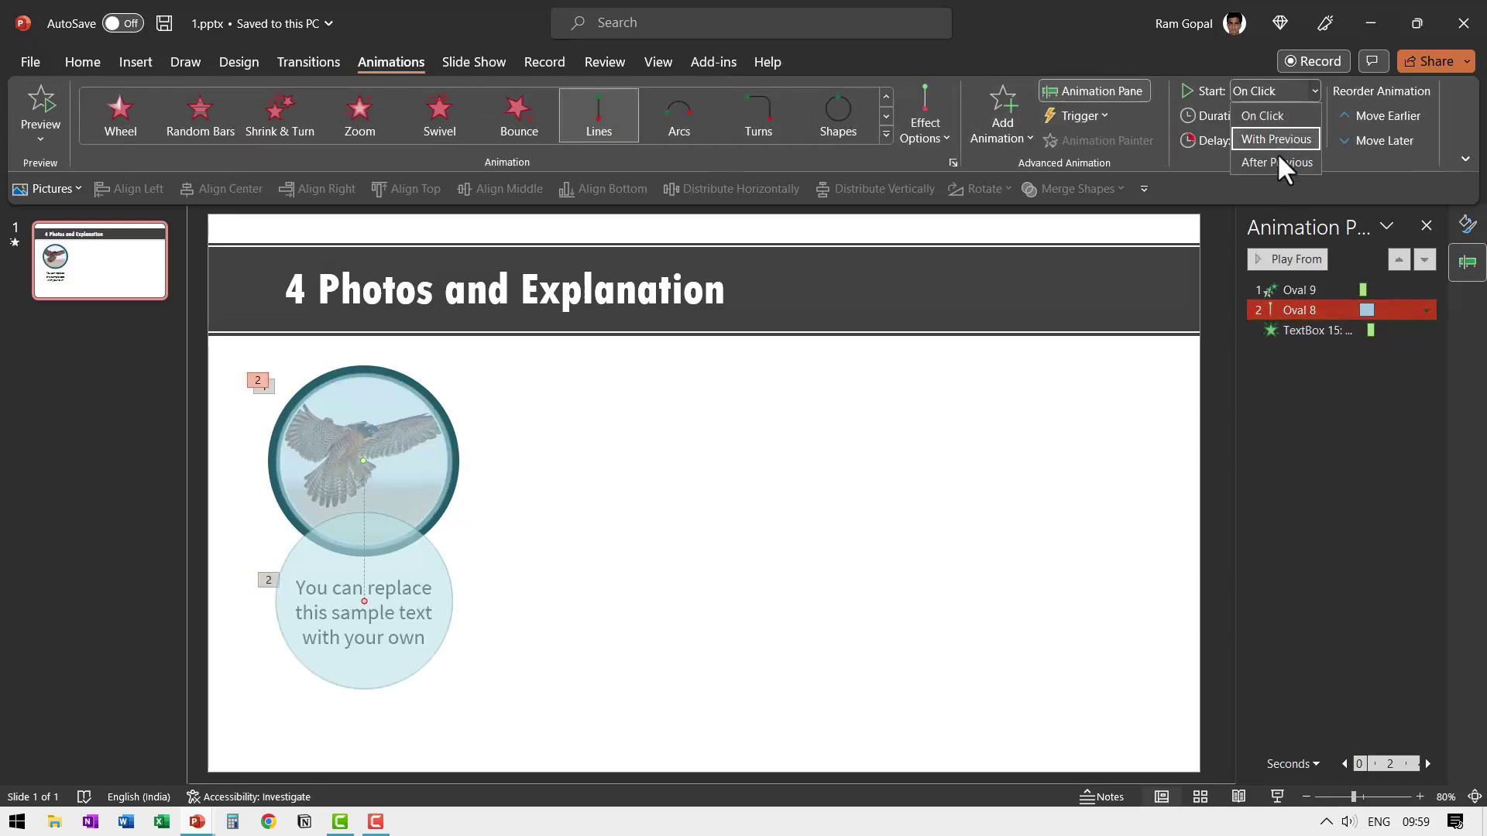
pyautogui.click(1277, 163)
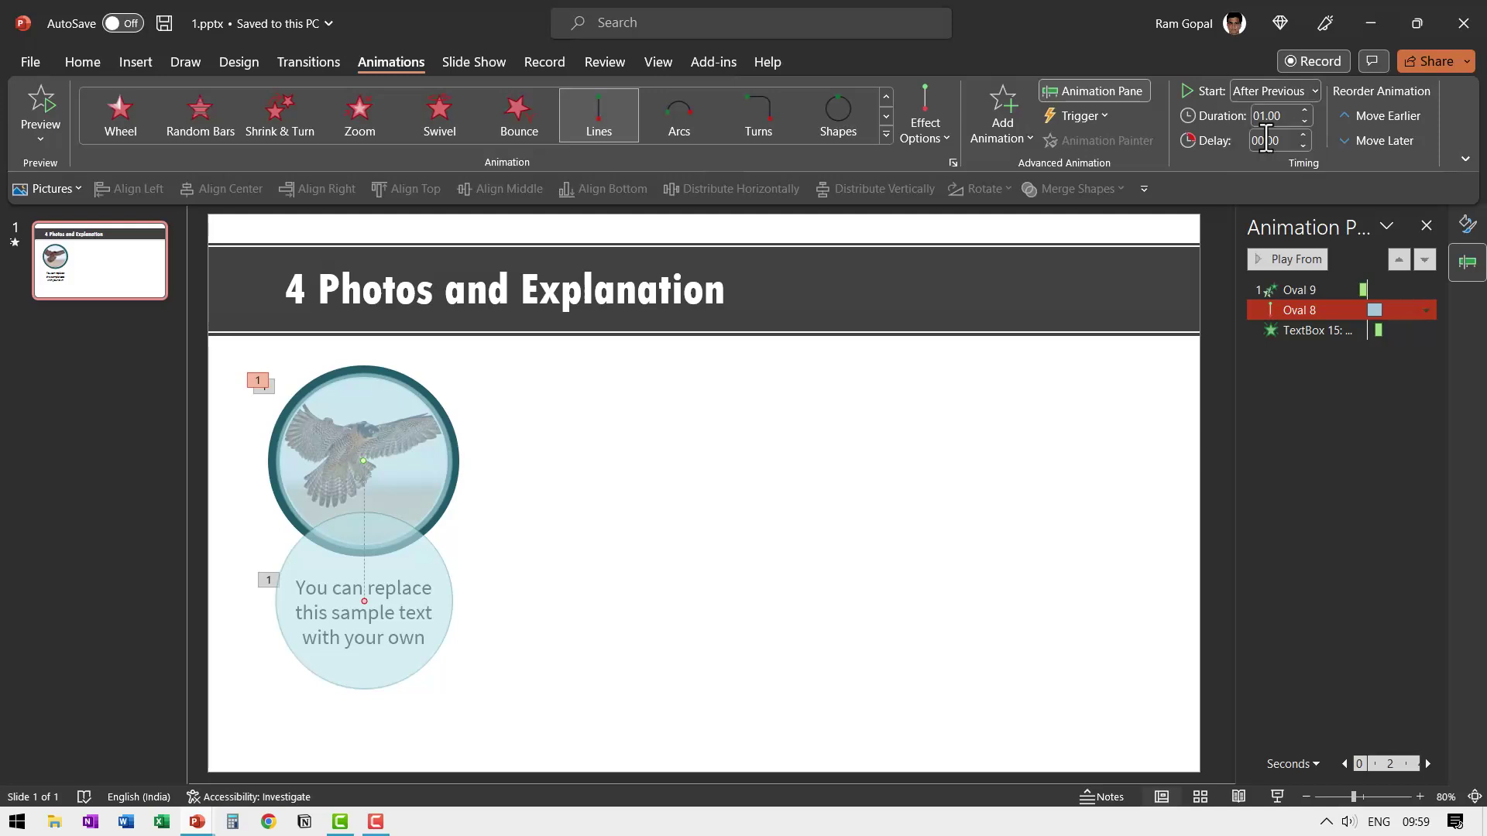
pyautogui.press('Up')
pyautogui.click(1304, 135)
pyautogui.click(1285, 796)
# Select the photo, circle and caption together, duplicate them, and place the copy to the right
pyautogui.moveTo(229, 350); pyautogui.dragTo(621, 732)
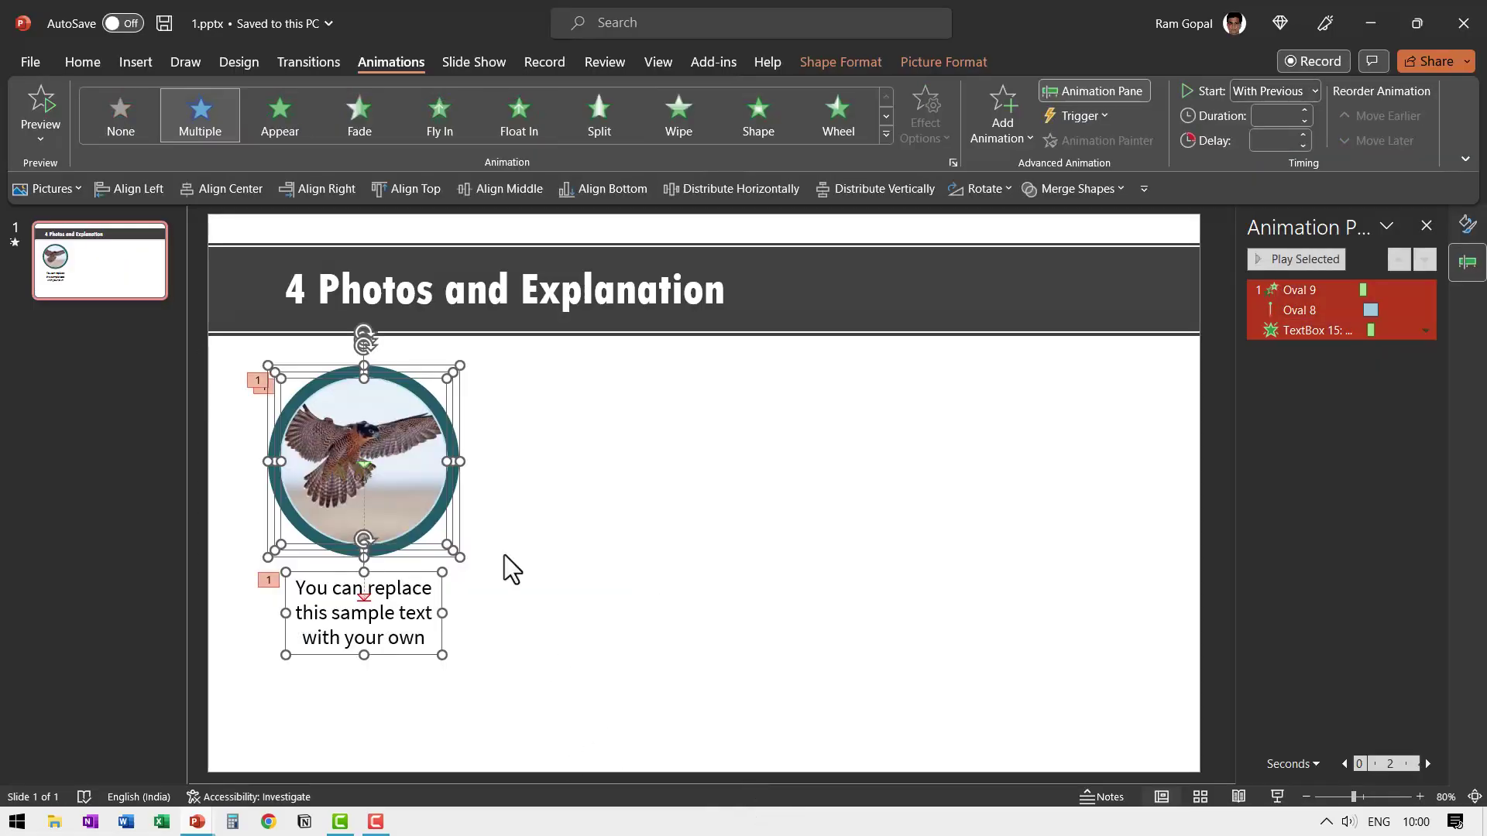
pyautogui.moveTo(449, 419); pyautogui.dragTo(451, 452)
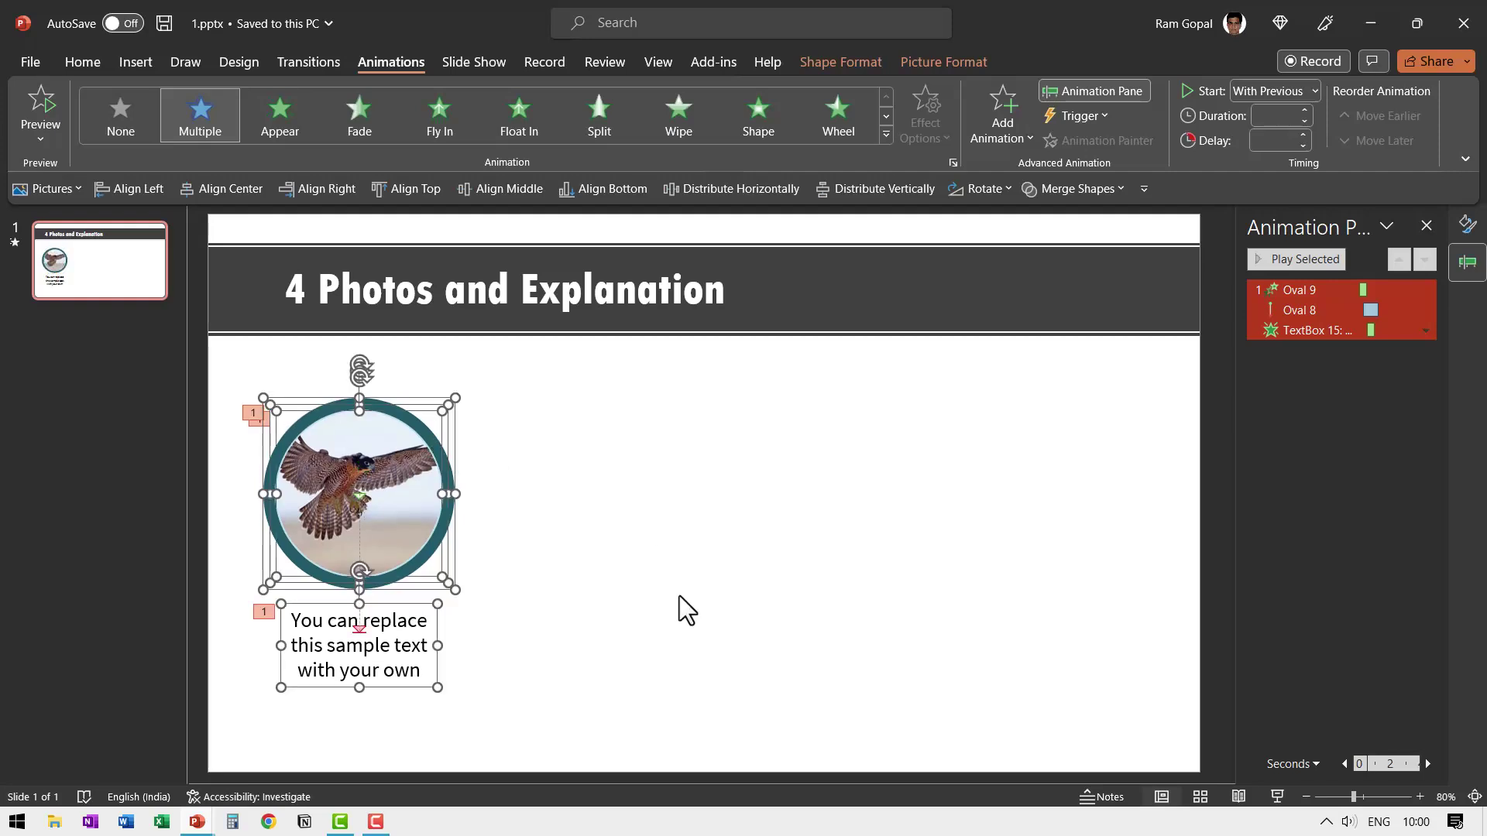
pyautogui.hotkey('ctrl', 'd')
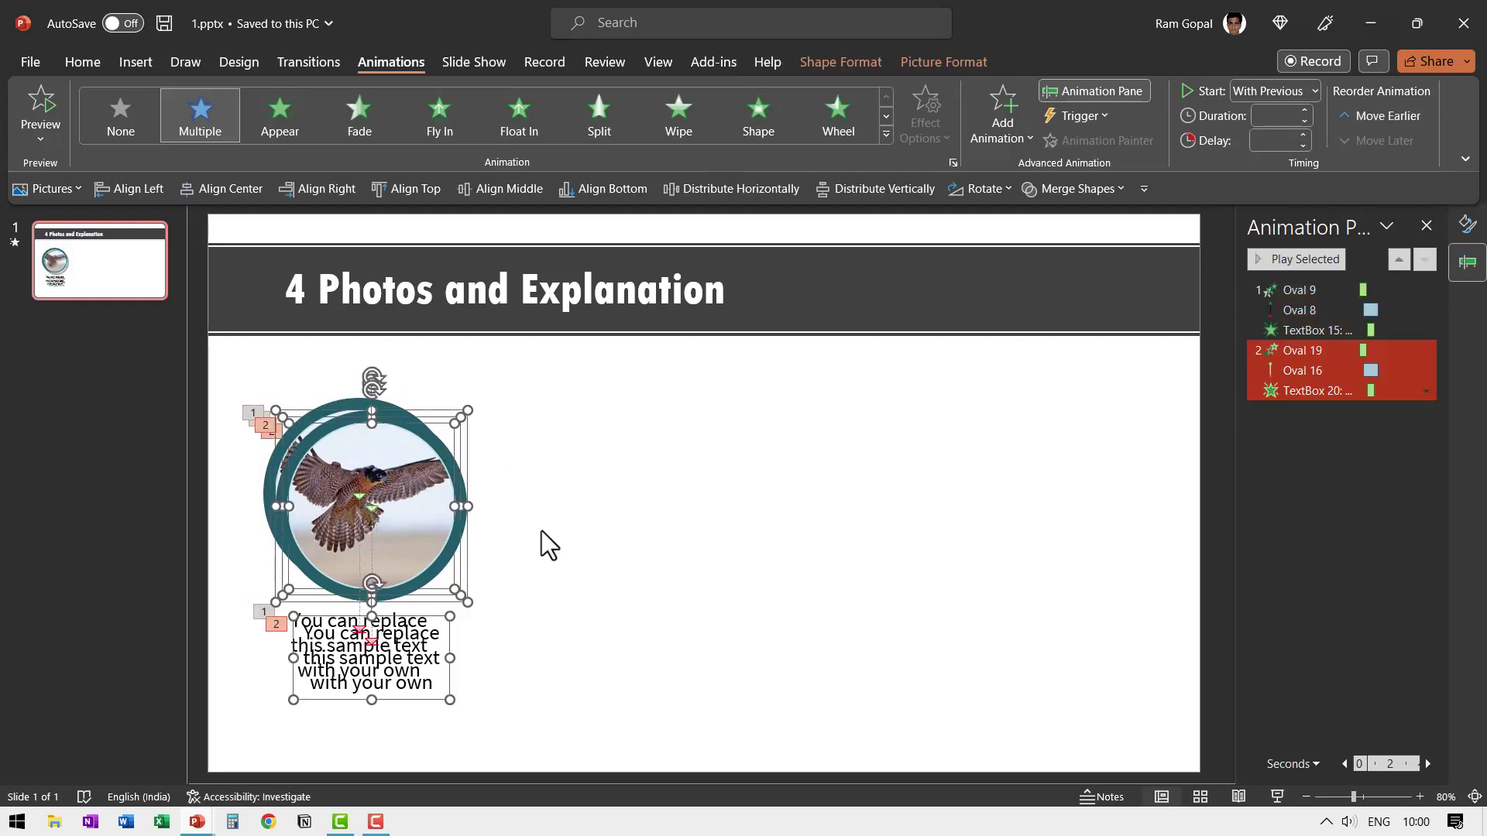
pyautogui.moveTo(579, 455); pyautogui.dragTo(637, 448)
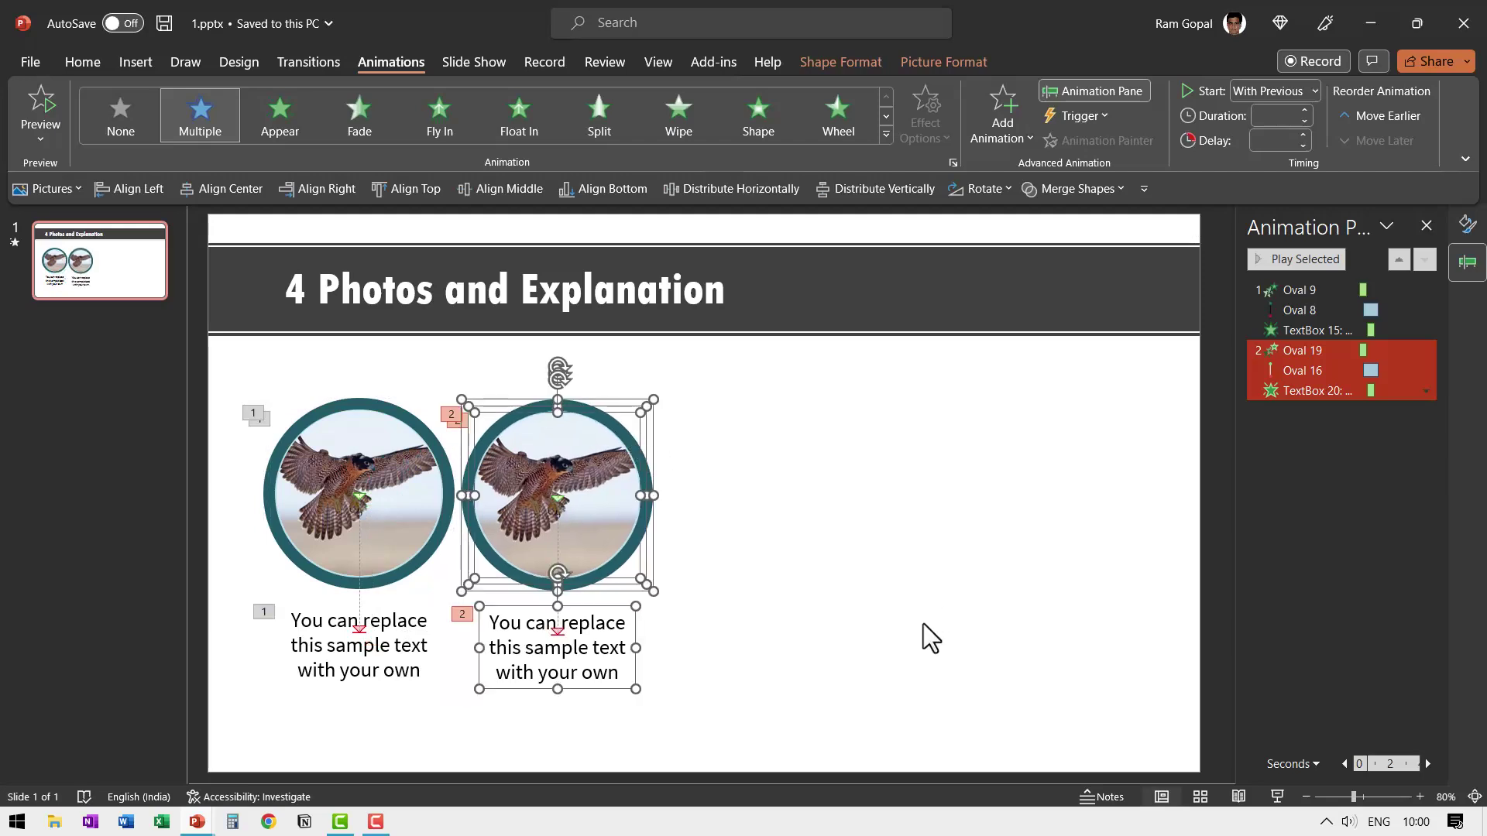
# Duplicate twice more to make four photos, then move all four toward the slide centre
pyautogui.hotkey('ctrl', 'd')
pyautogui.hotkey('ctrl', 'd')
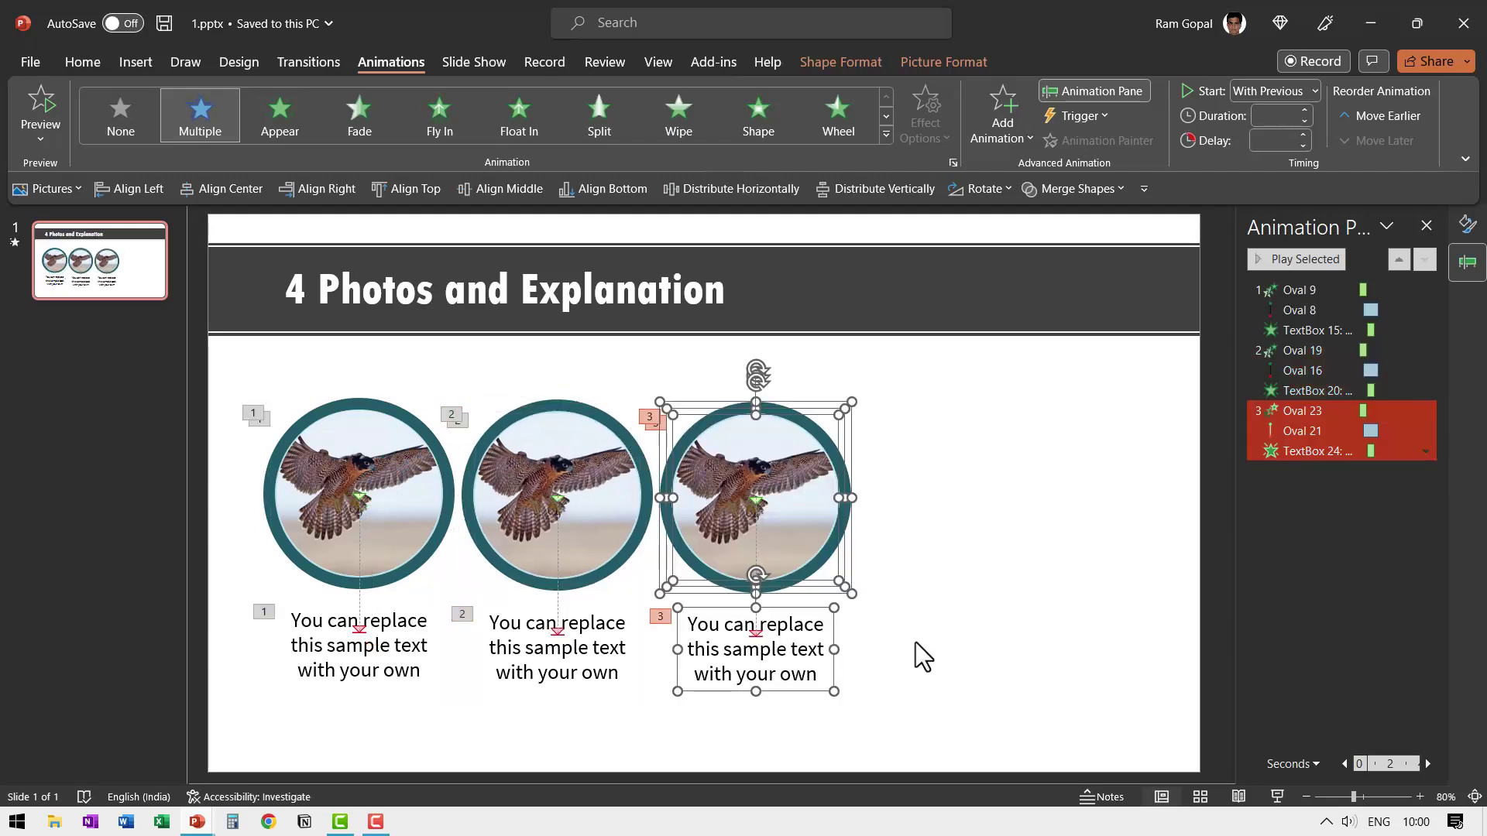
pyautogui.click(1154, 740)
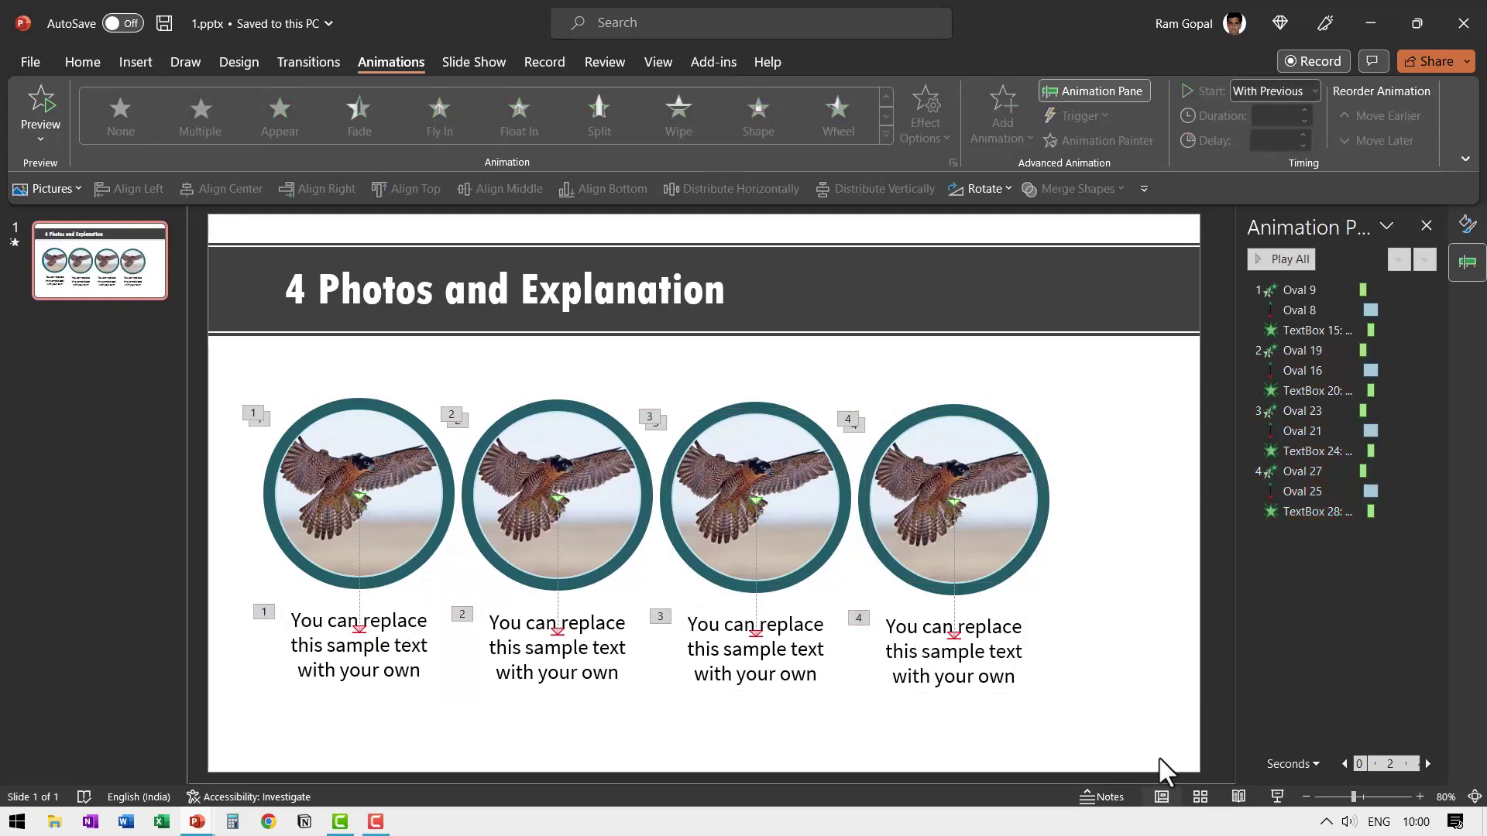
pyautogui.moveTo(1165, 770); pyautogui.dragTo(29, 326)
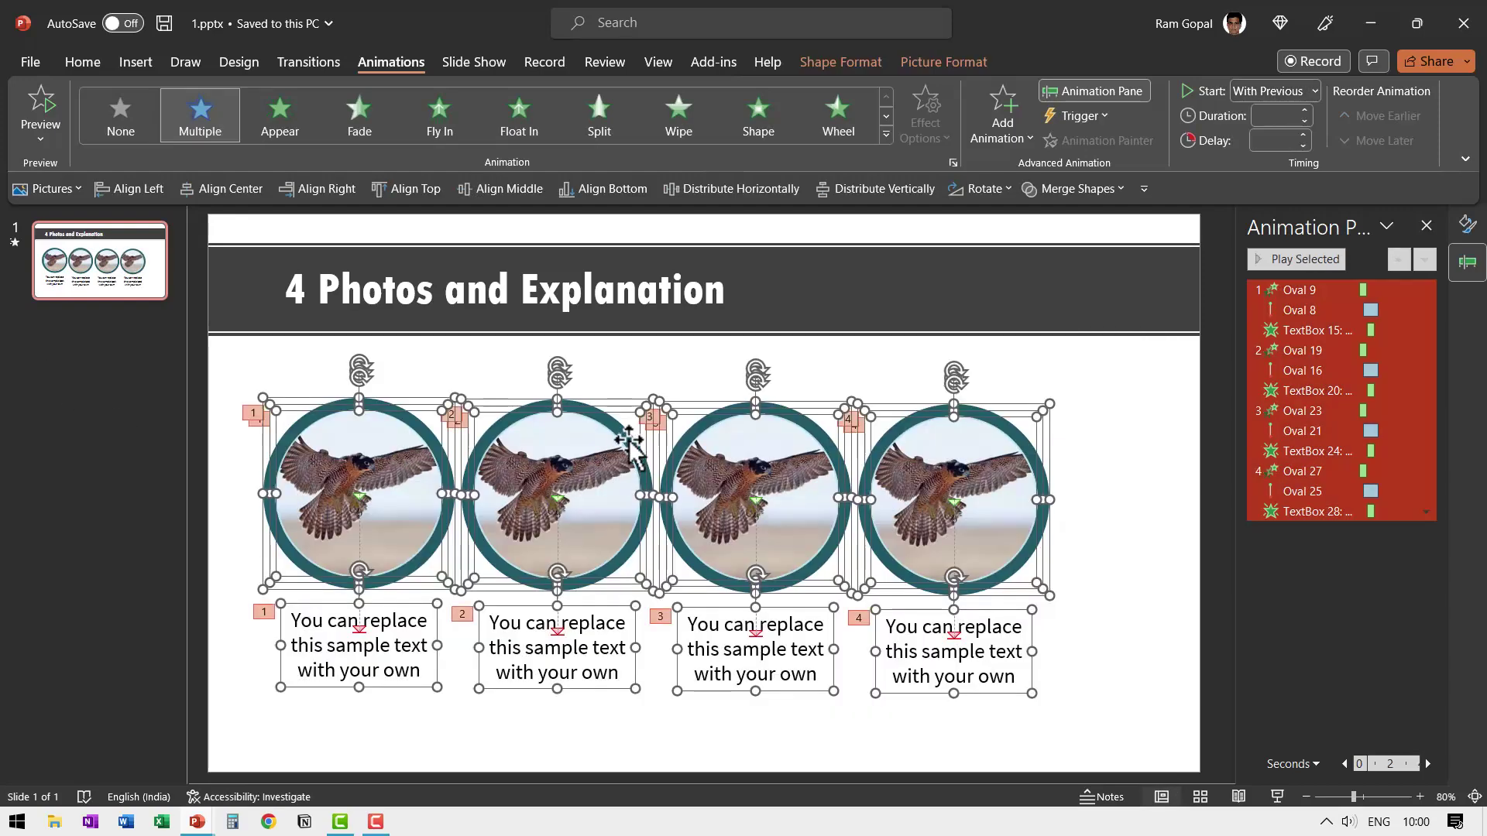
pyautogui.moveTo(628, 440); pyautogui.dragTo(662, 426)
pyautogui.press('Escape')
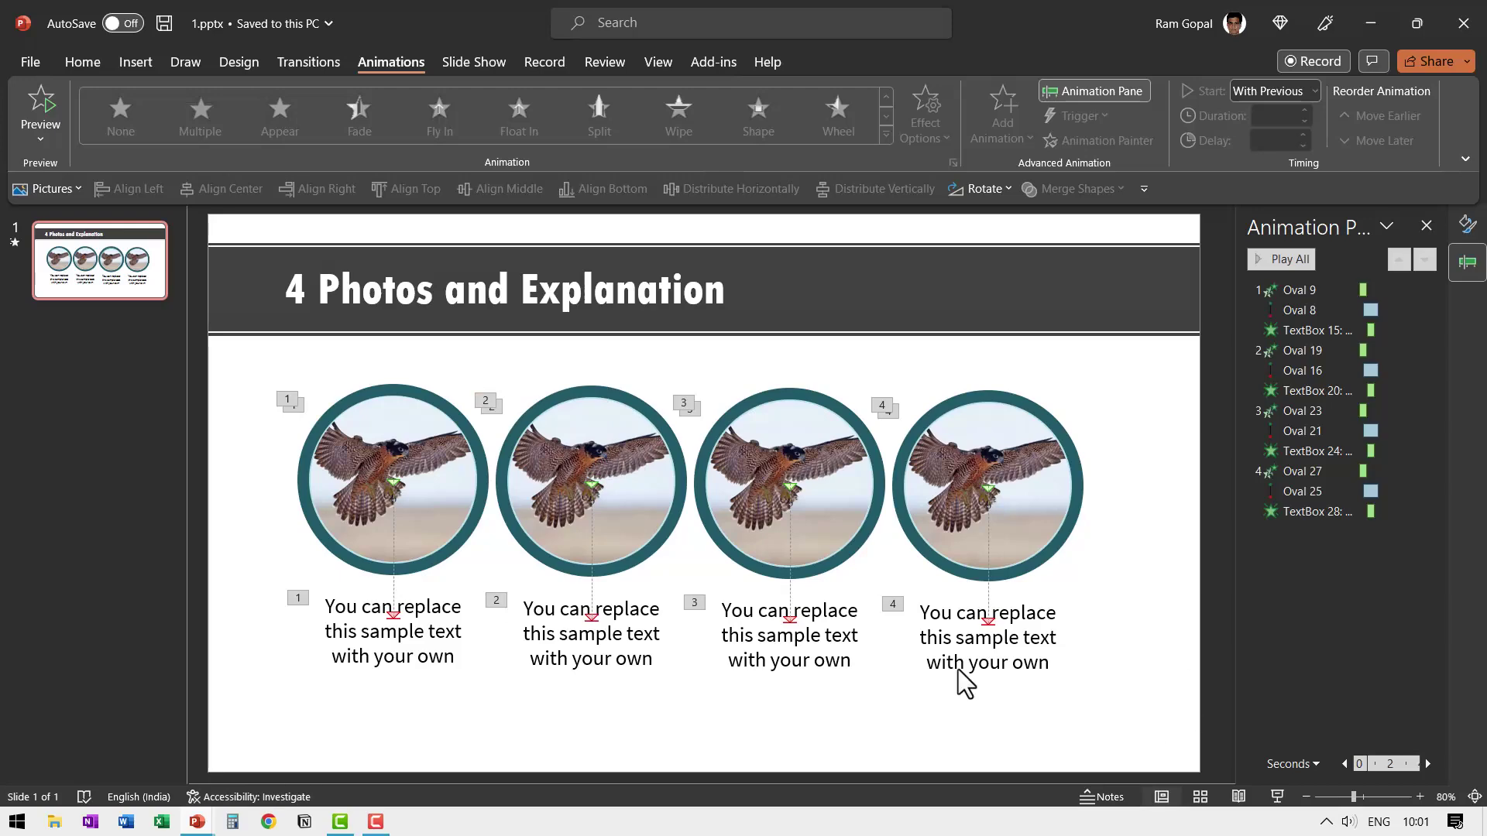
# Search the stock images for 'bird' and insert the bald eagle photo
pyautogui.click(137, 70)
pyautogui.click(146, 133)
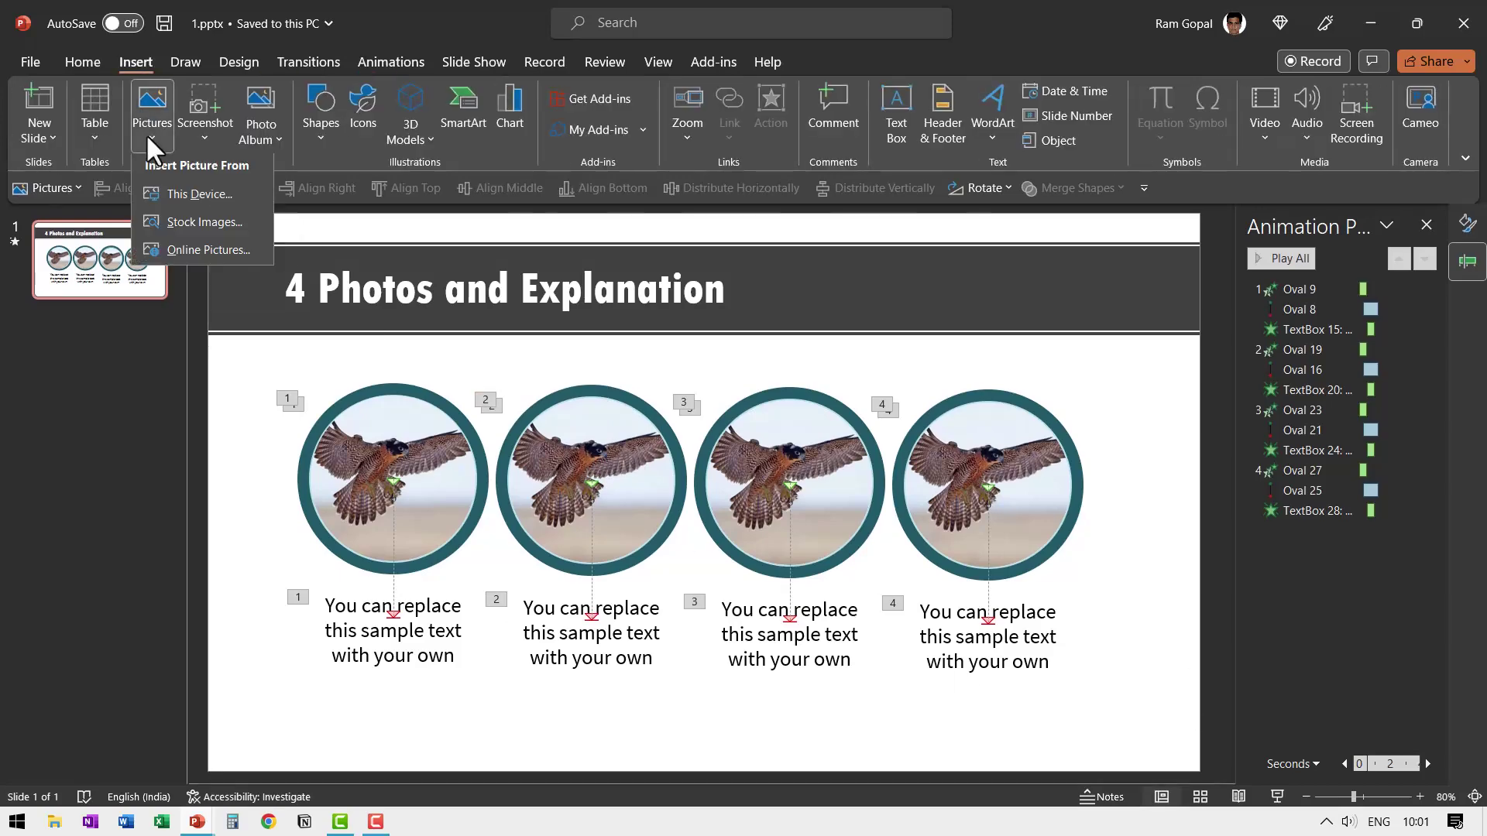
pyautogui.click(193, 219)
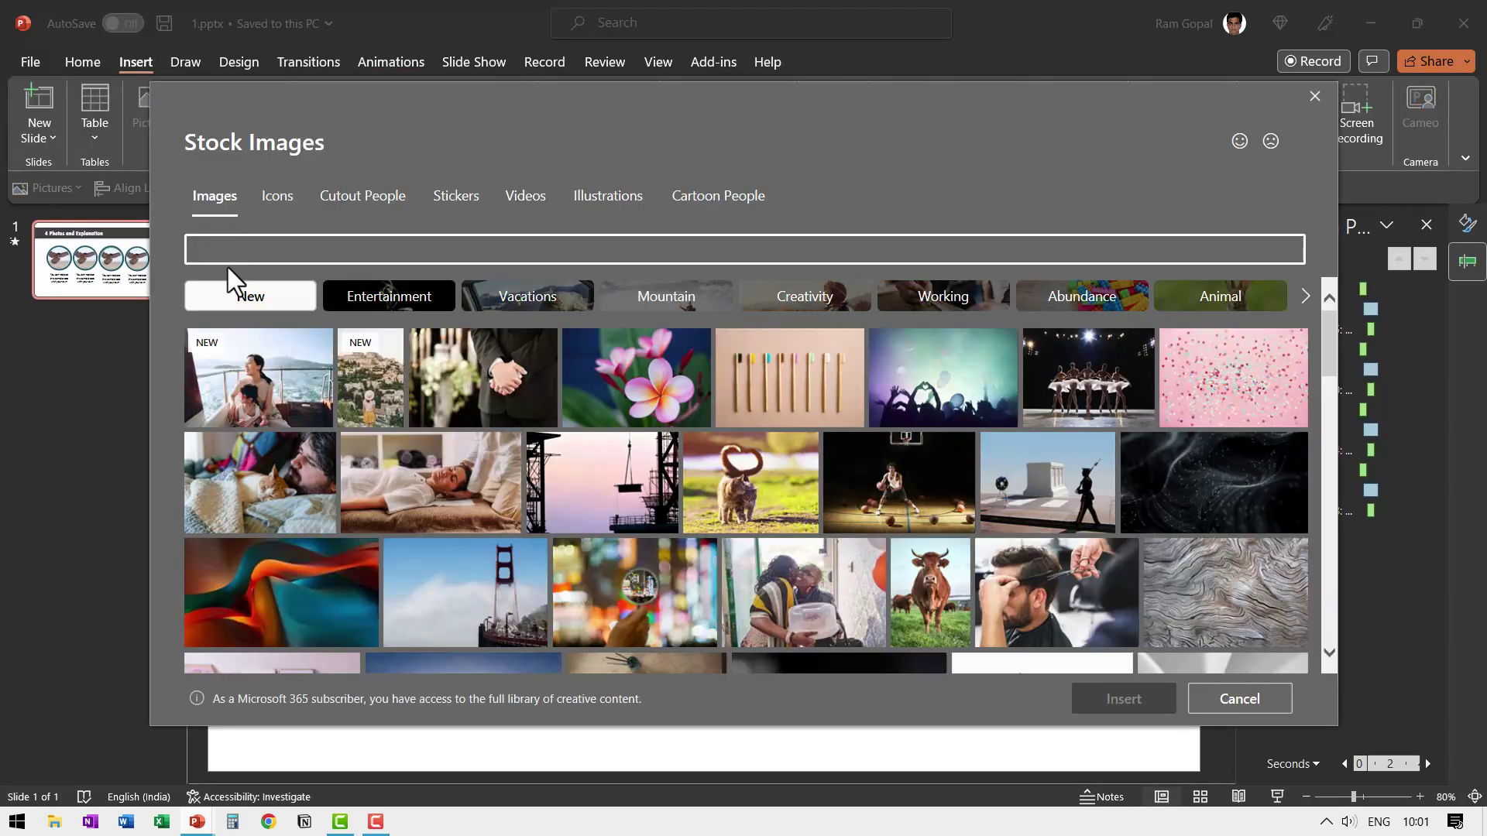
pyautogui.click(230, 250)
pyautogui.write('bird')
pyautogui.press('Return')
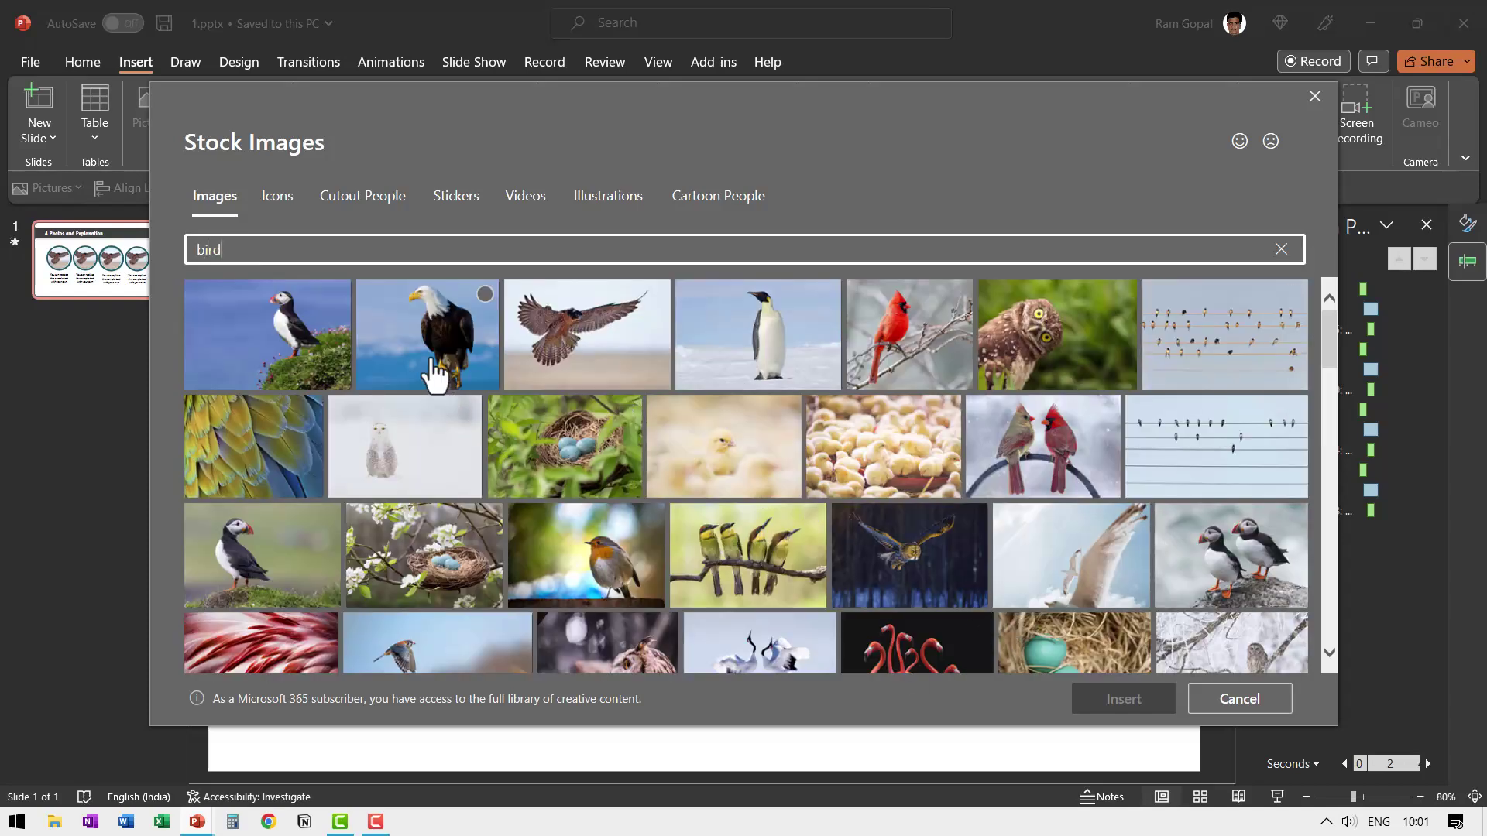
pyautogui.click(447, 364)
pyautogui.click(1127, 700)
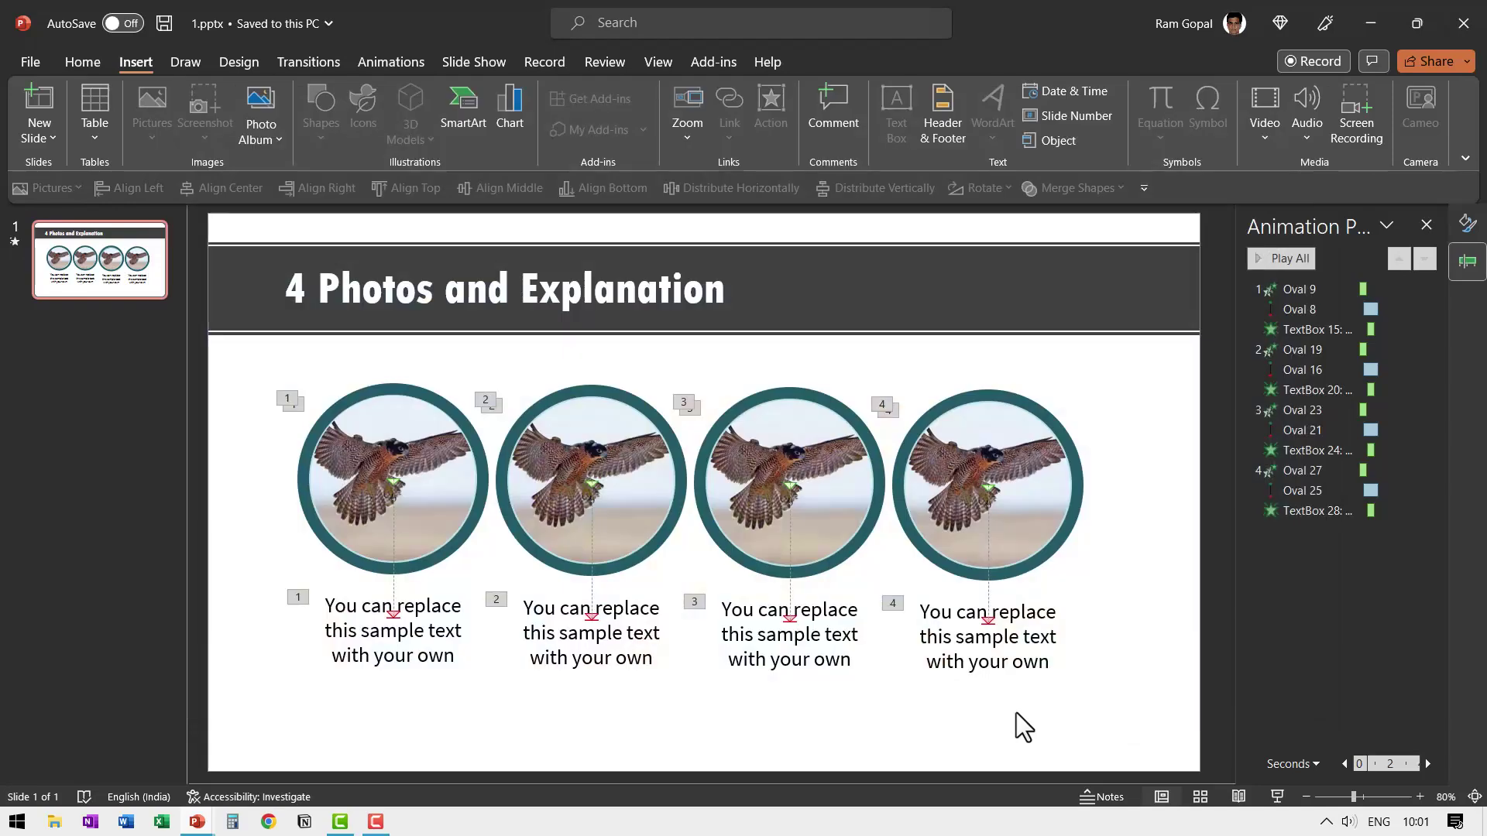
# Crop the eagle photo to an oval shape with a 1:1 aspect ratio
pyautogui.click(1242, 141)
pyautogui.moveTo(1281, 197)
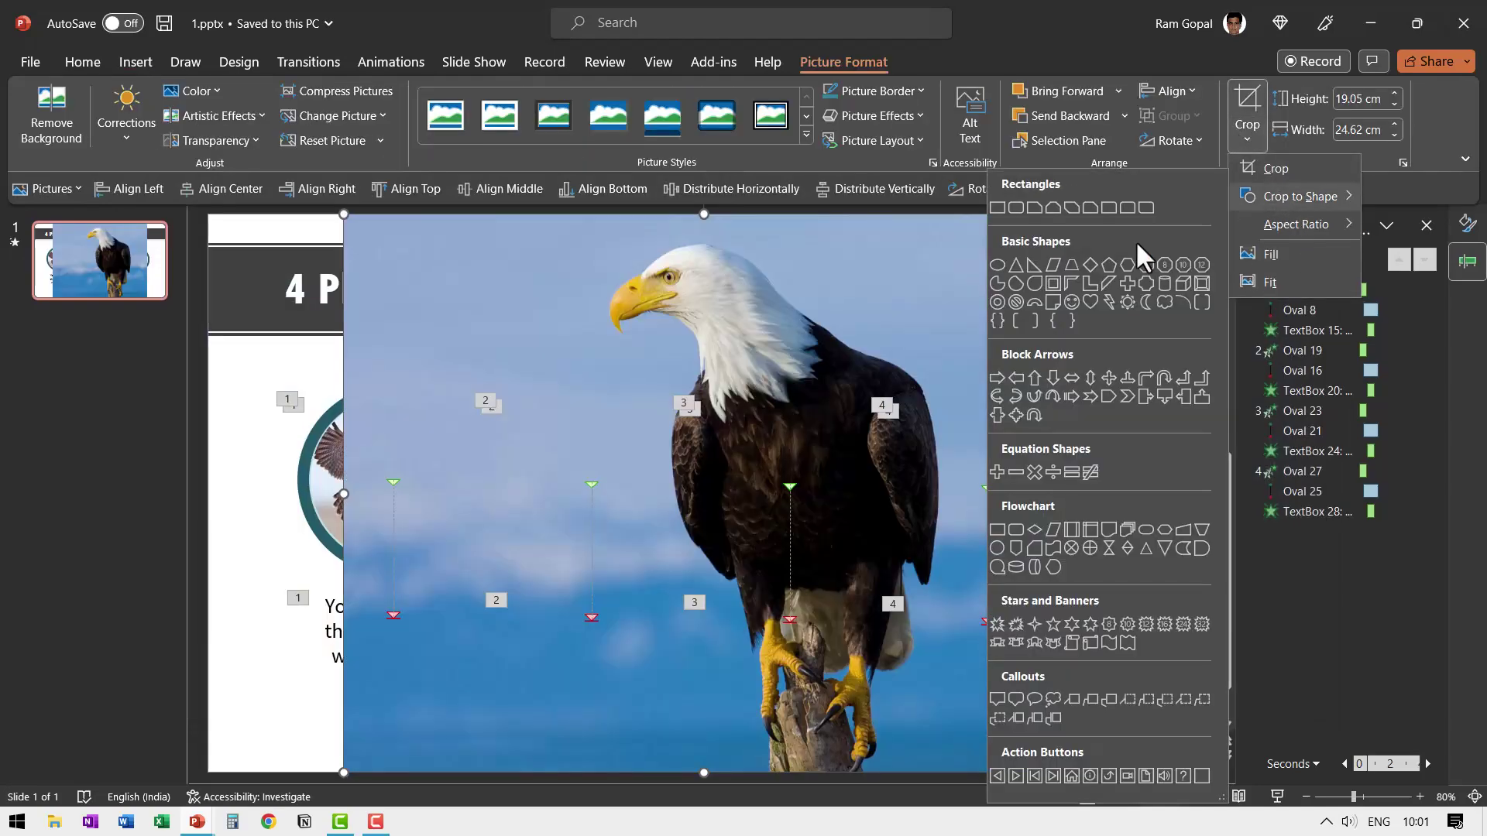
pyautogui.click(1004, 268)
pyautogui.click(1247, 140)
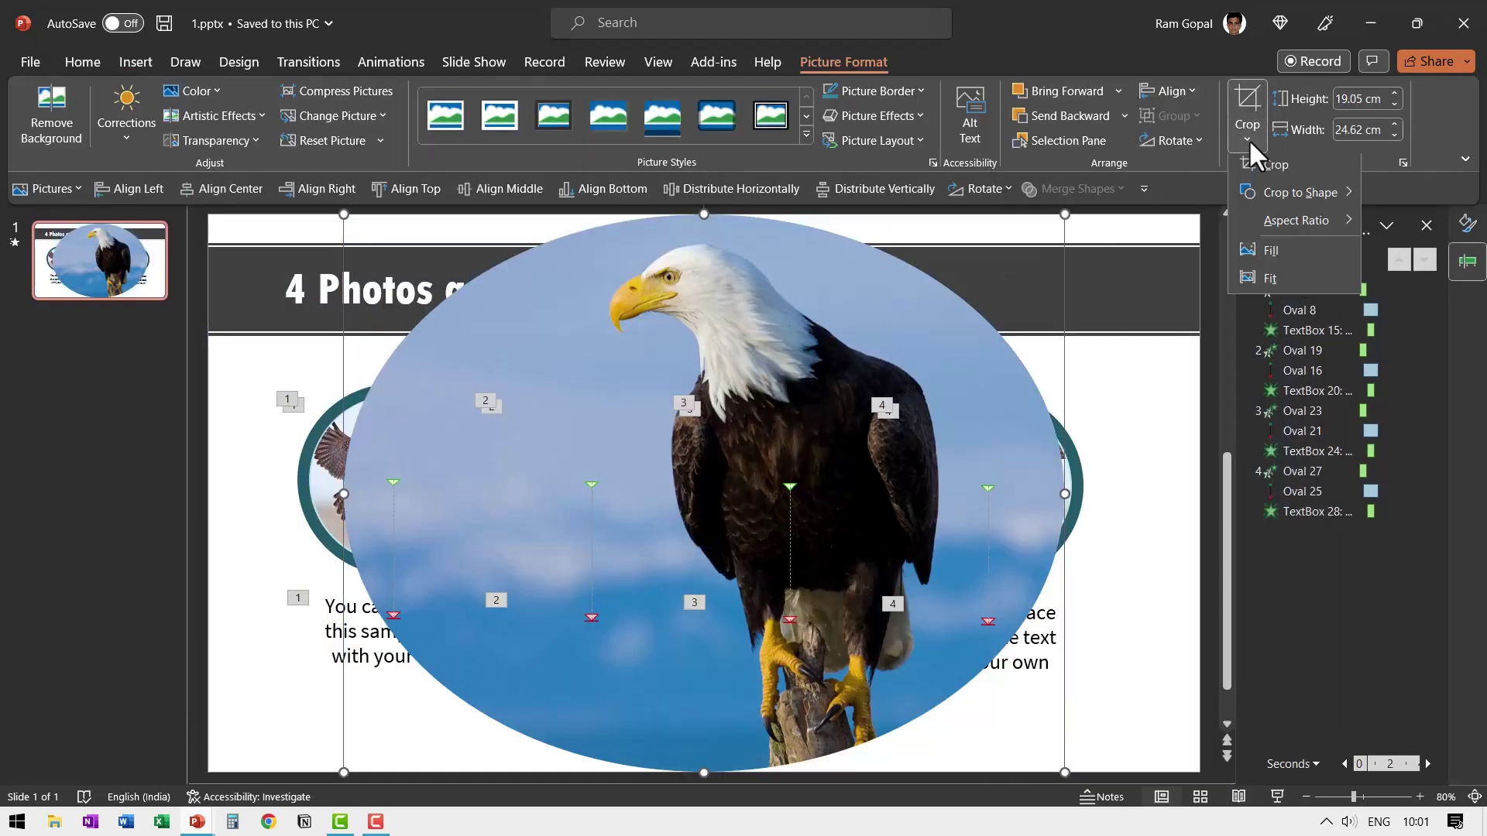
pyautogui.moveTo(1286, 223)
pyautogui.click(1410, 246)
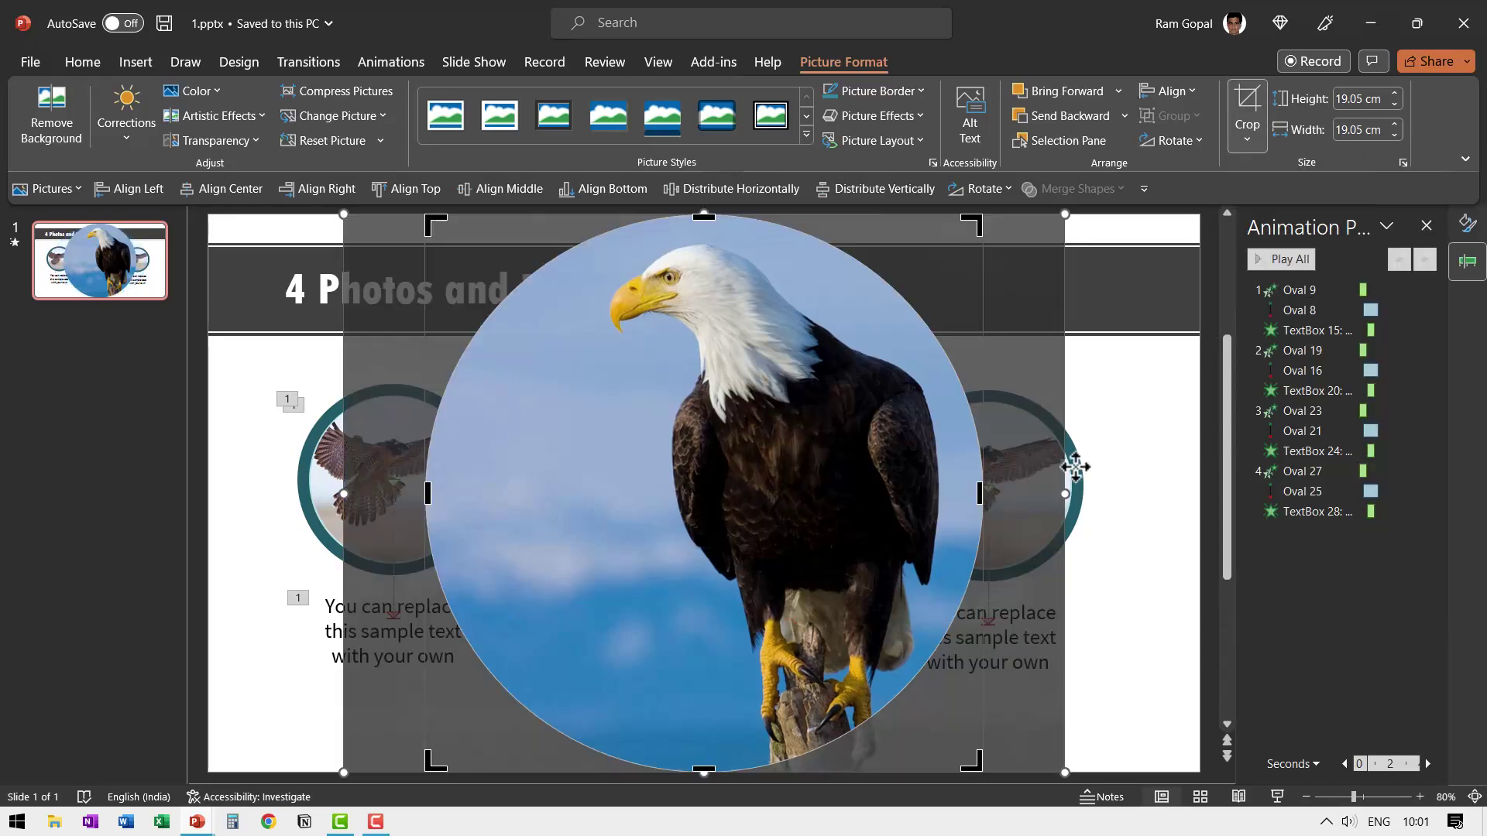
pyautogui.click(1146, 445)
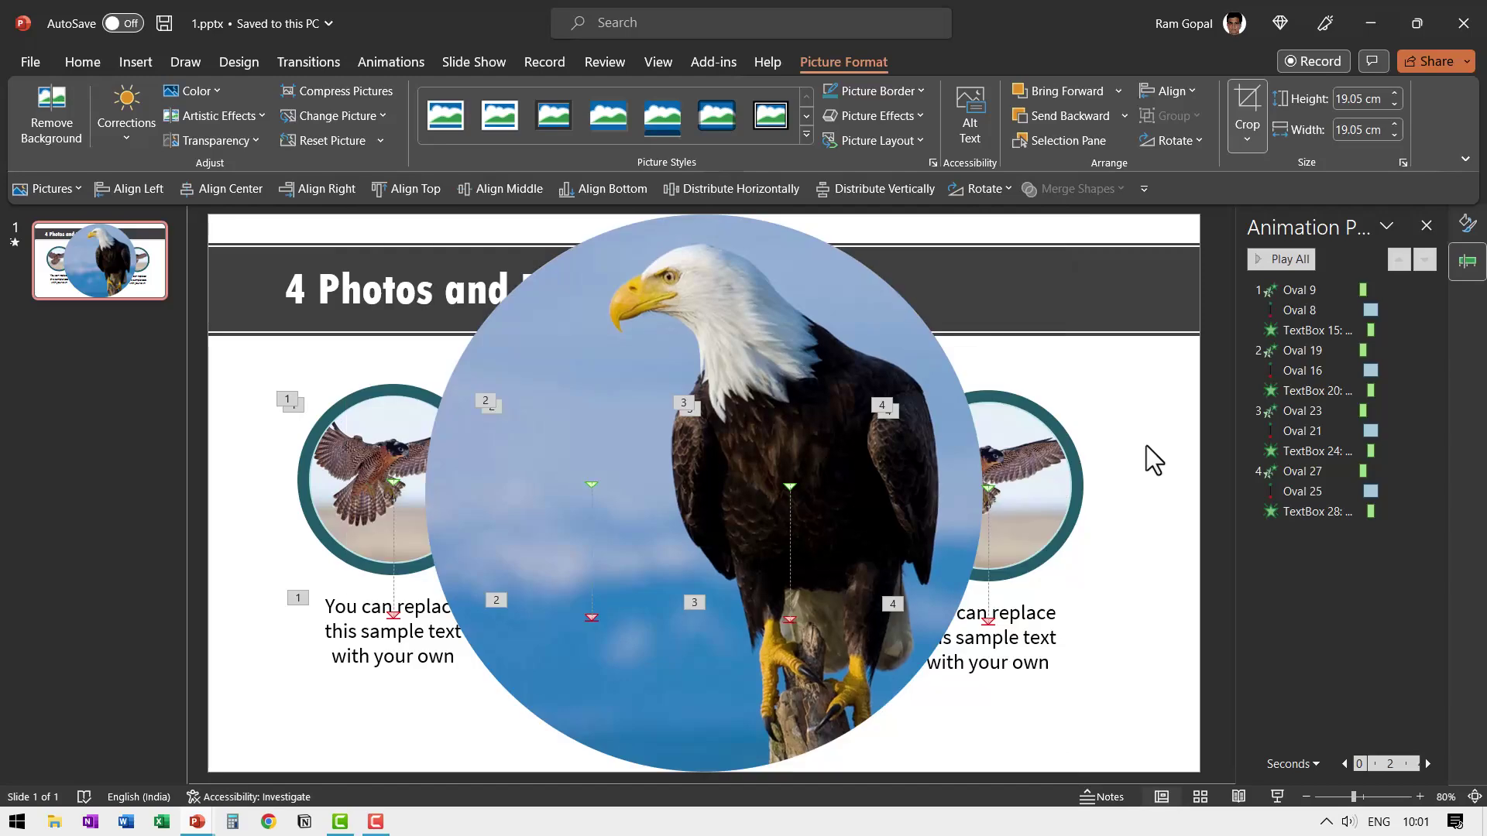
# Cut the eagle photo and use it as the picture fill of the second falcon circle
pyautogui.rightClick(739, 331)
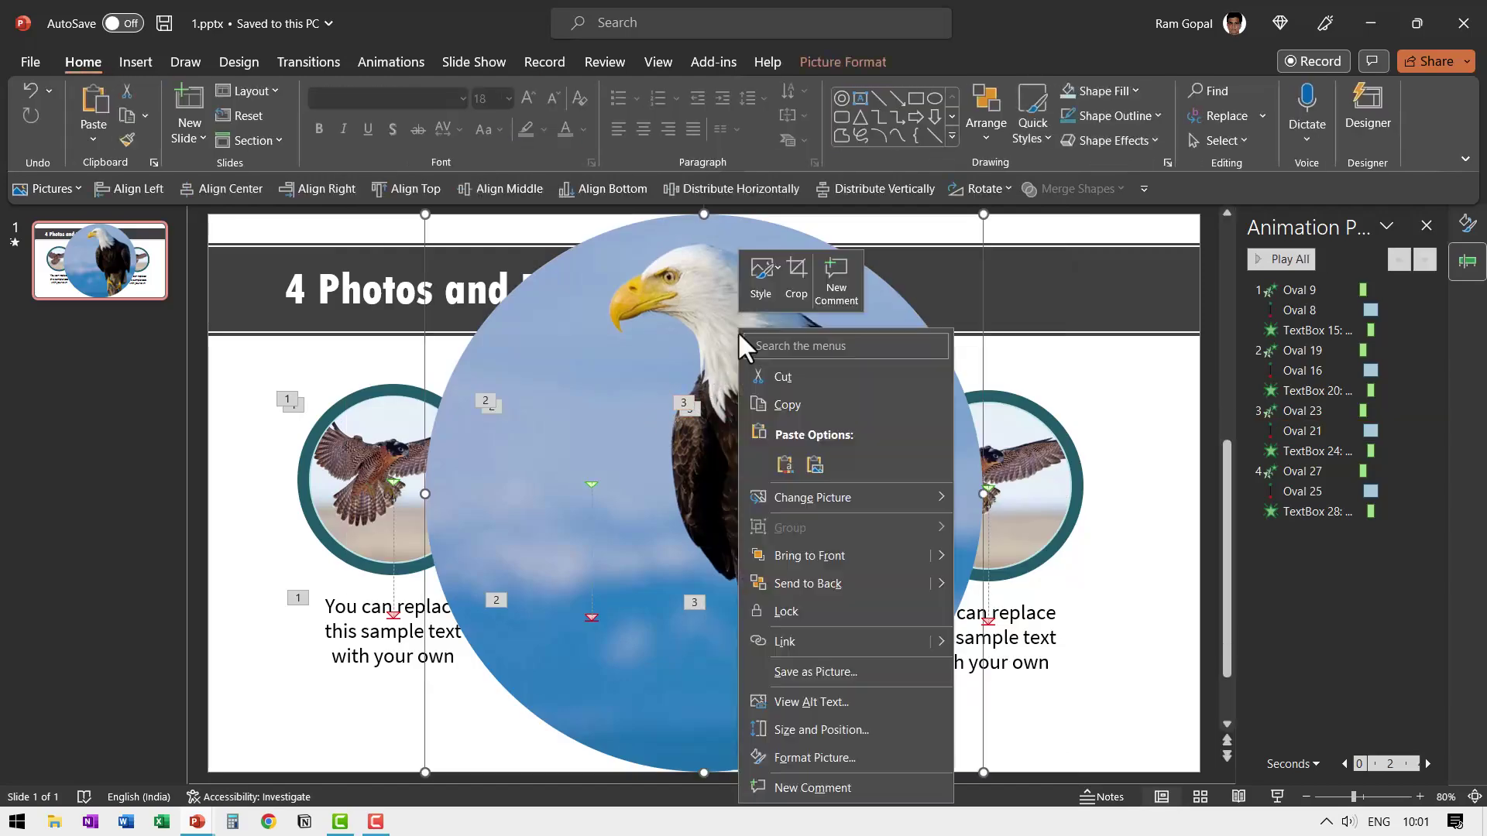
pyautogui.click(795, 377)
pyautogui.click(639, 471)
pyautogui.rightClick(638, 471)
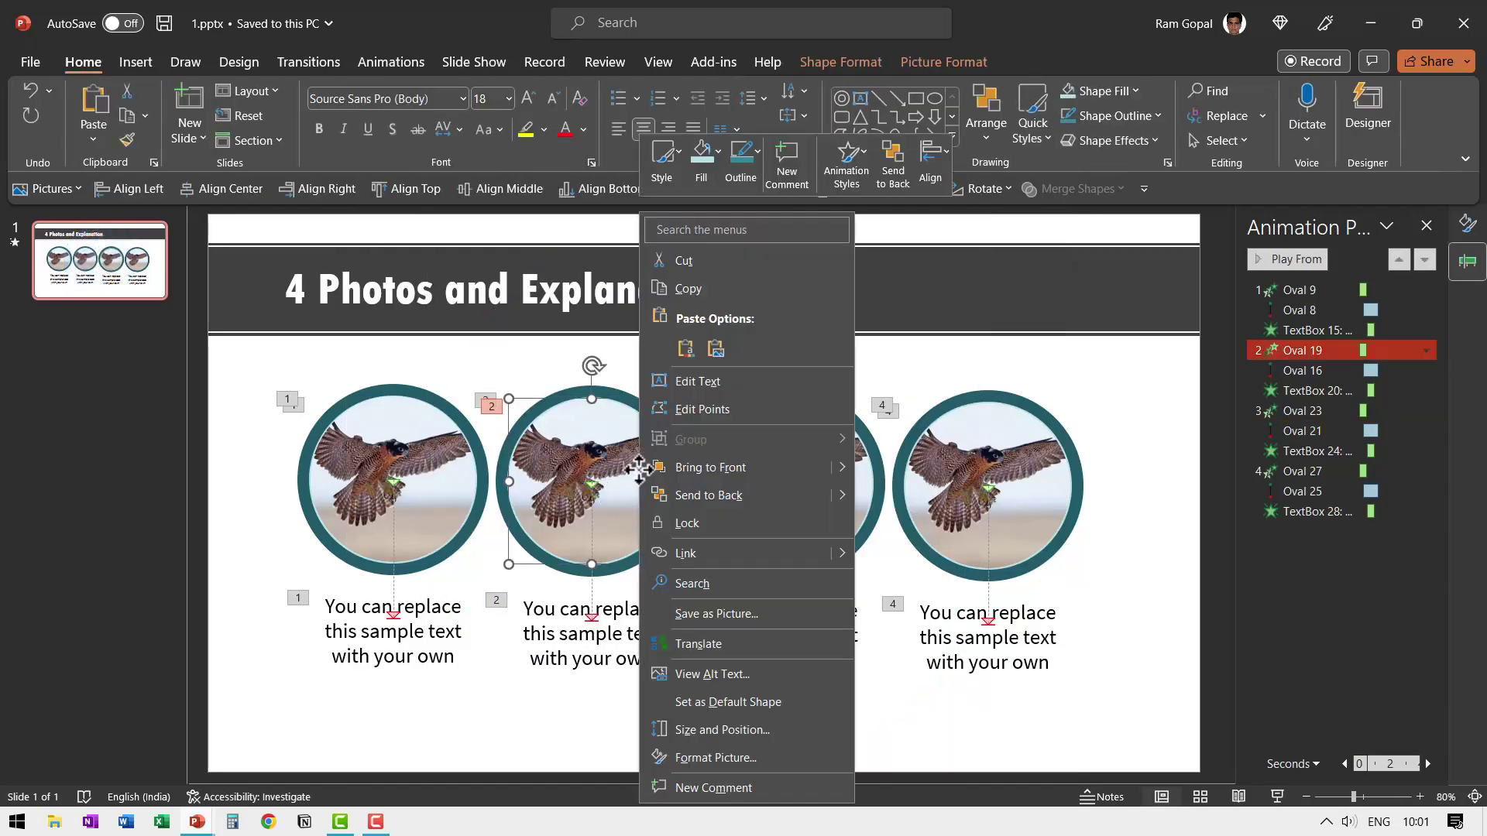
pyautogui.click(732, 759)
pyautogui.click(1201, 294)
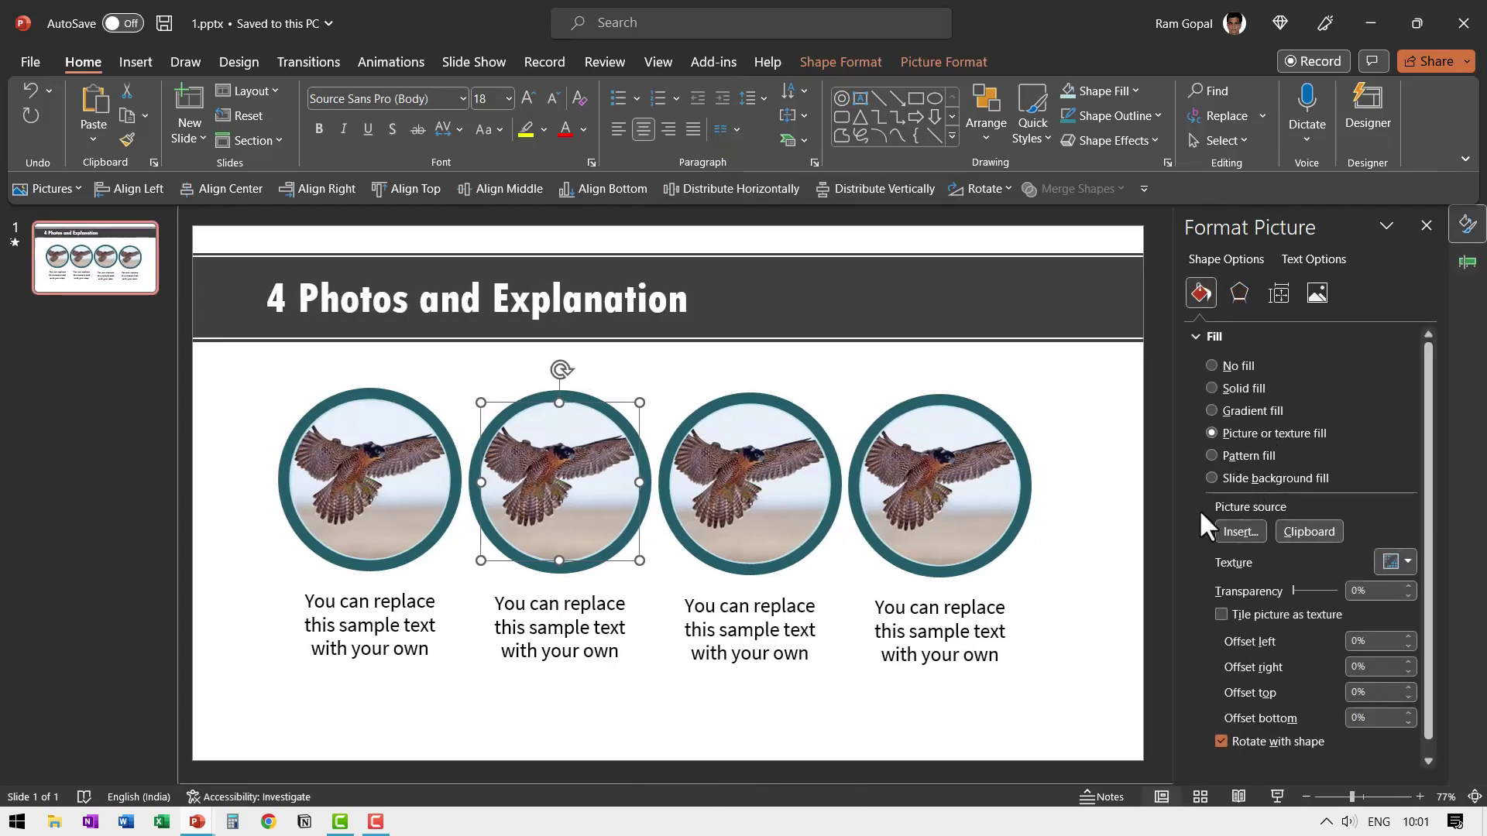
pyautogui.click(1287, 534)
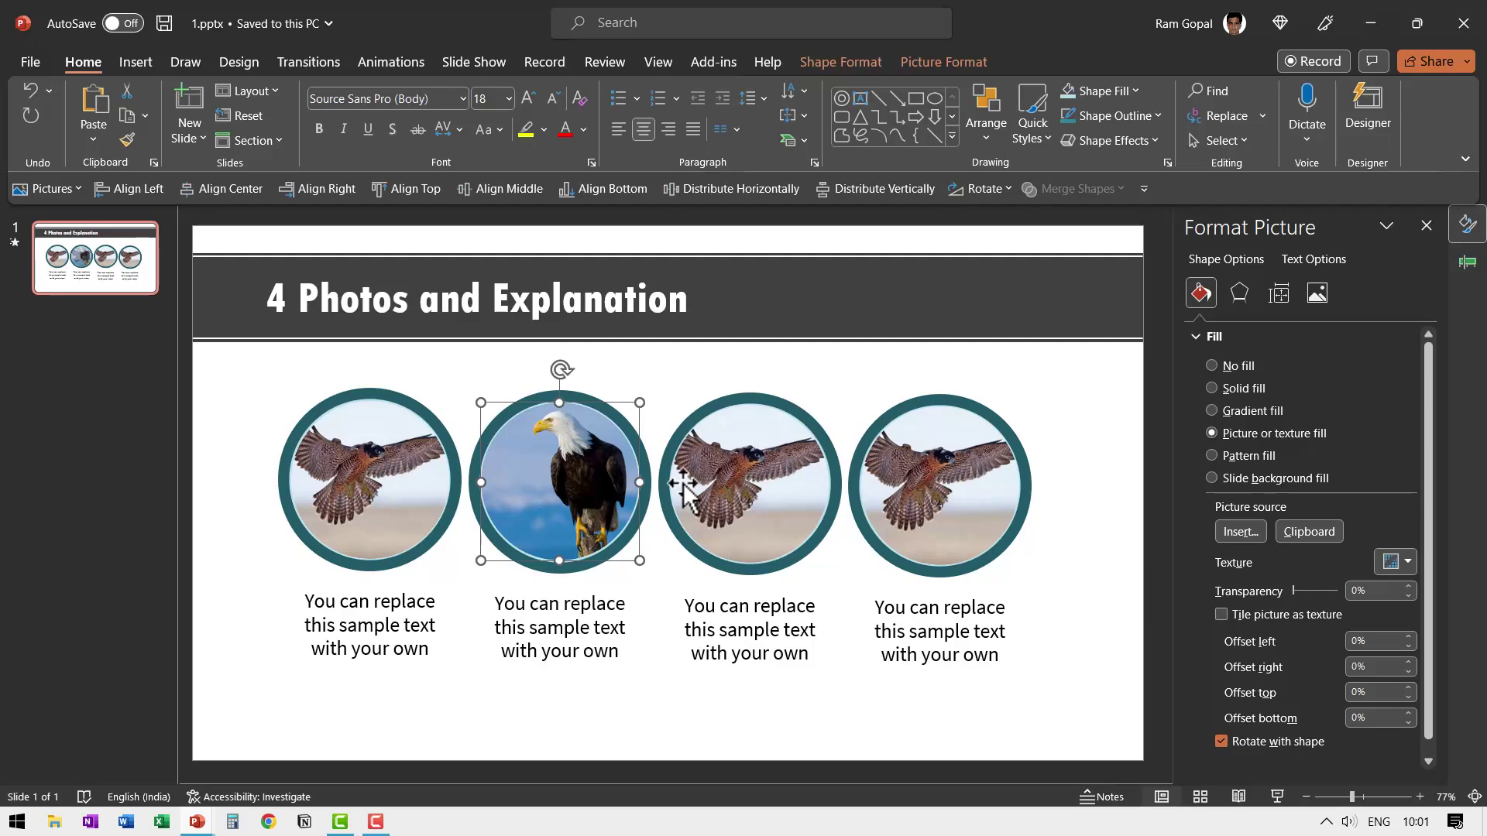
pyautogui.click(1122, 511)
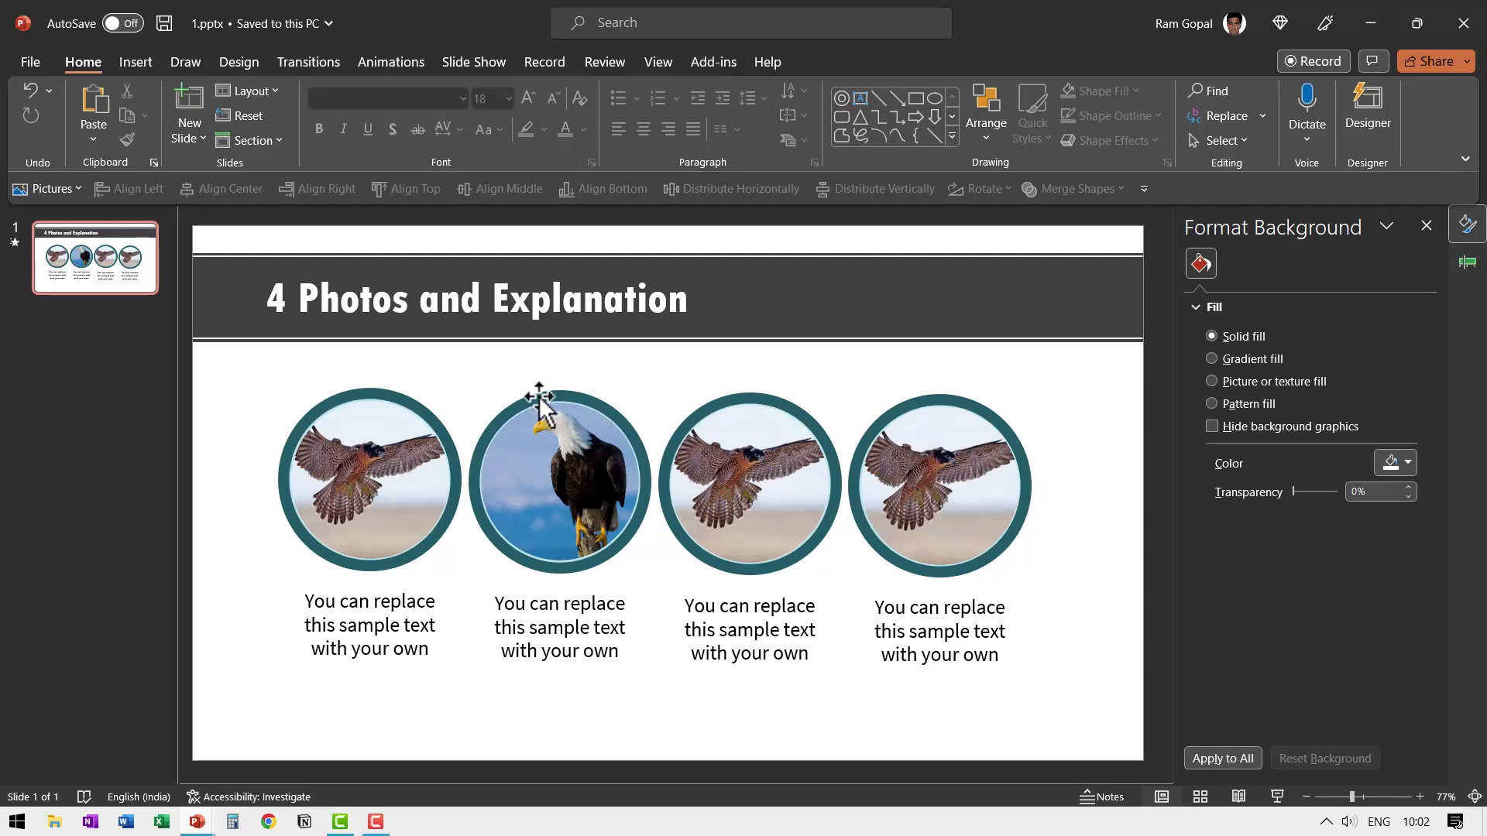
# Fill the eagle circle's frame orange and shift the eagle picture lower inside it
pyautogui.click(598, 404)
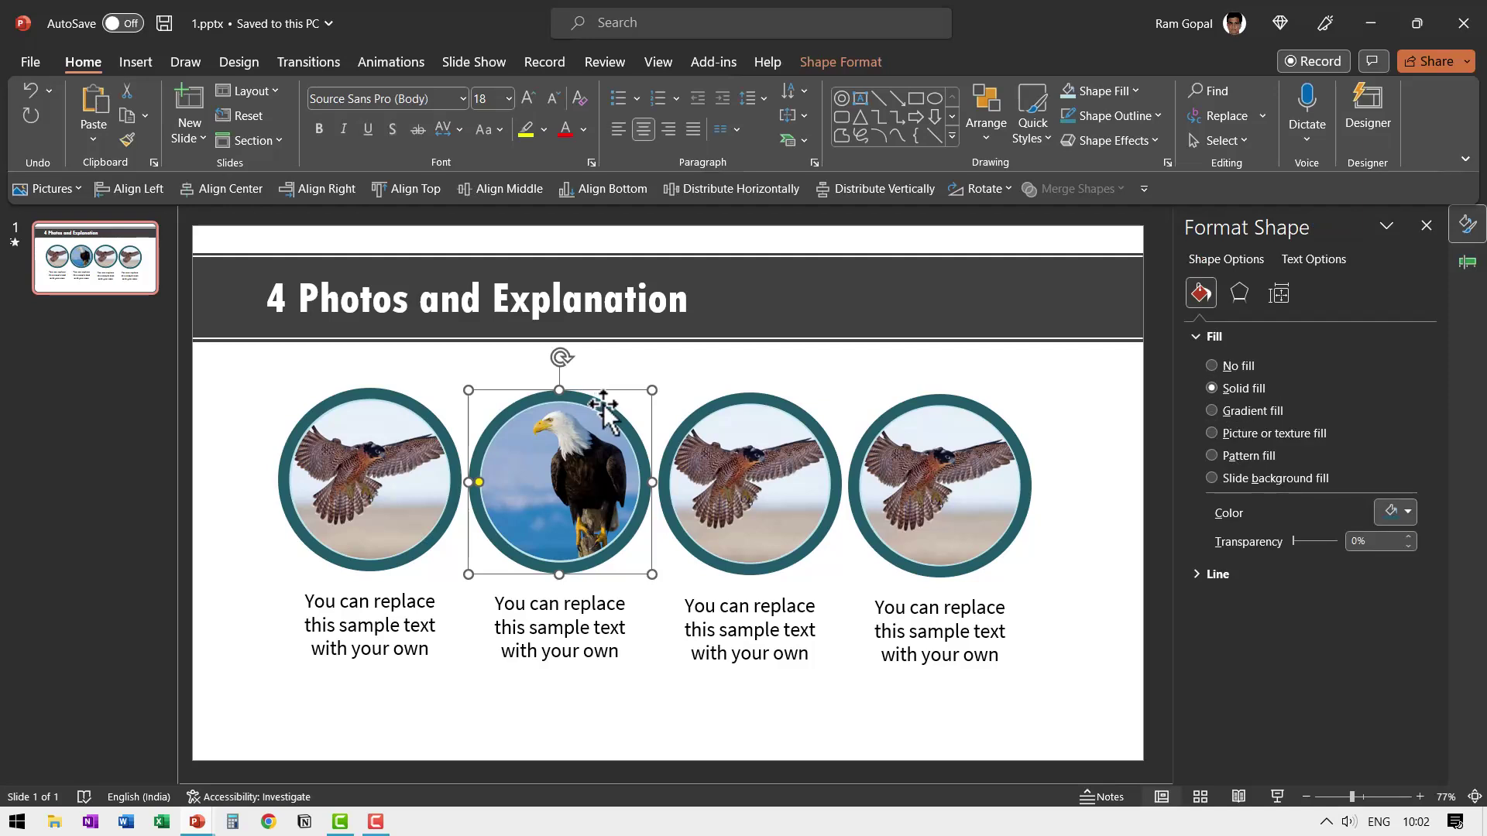
pyautogui.click(1109, 89)
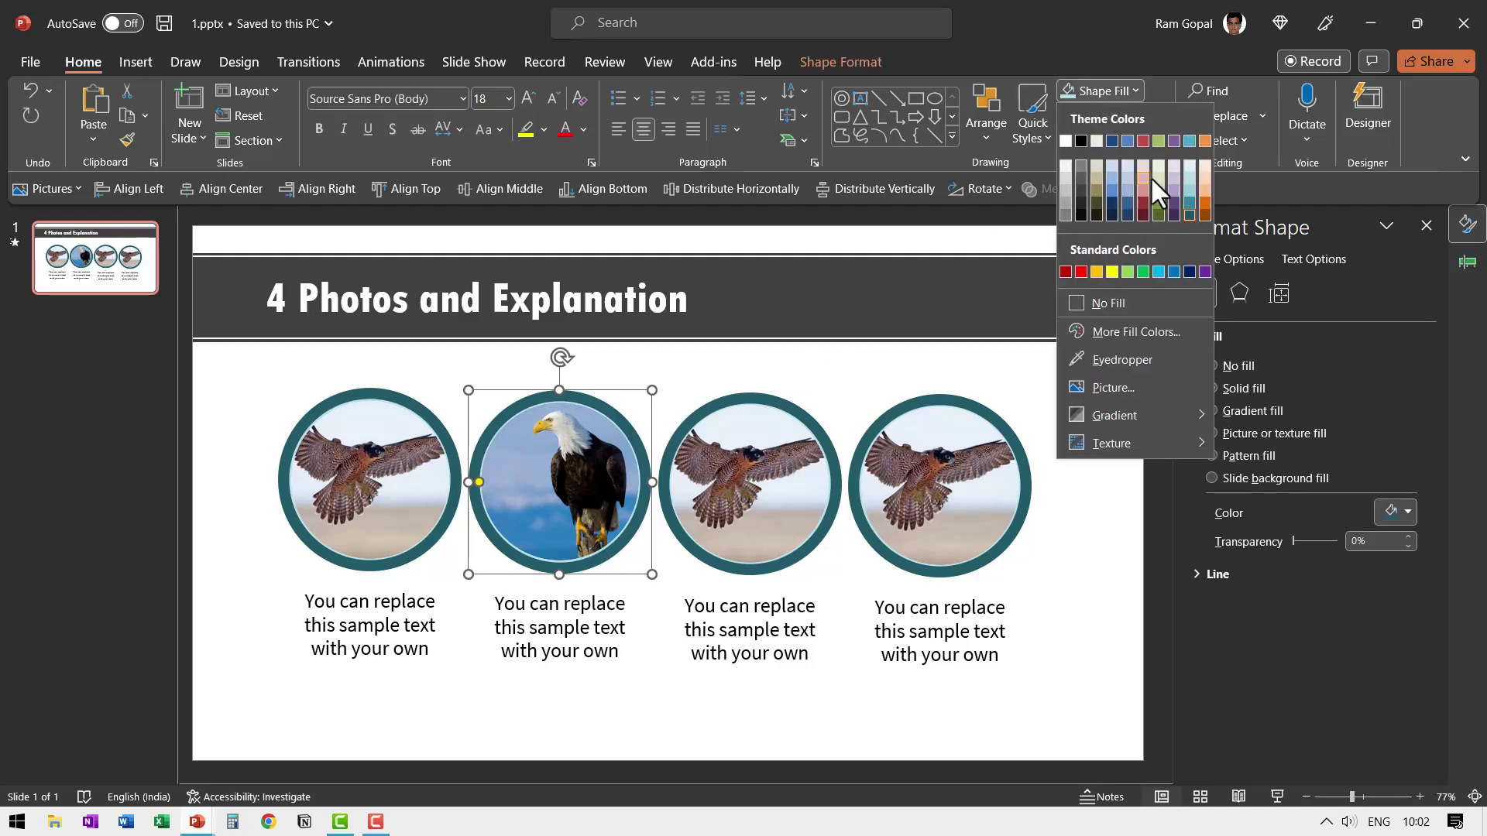
pyautogui.click(1202, 214)
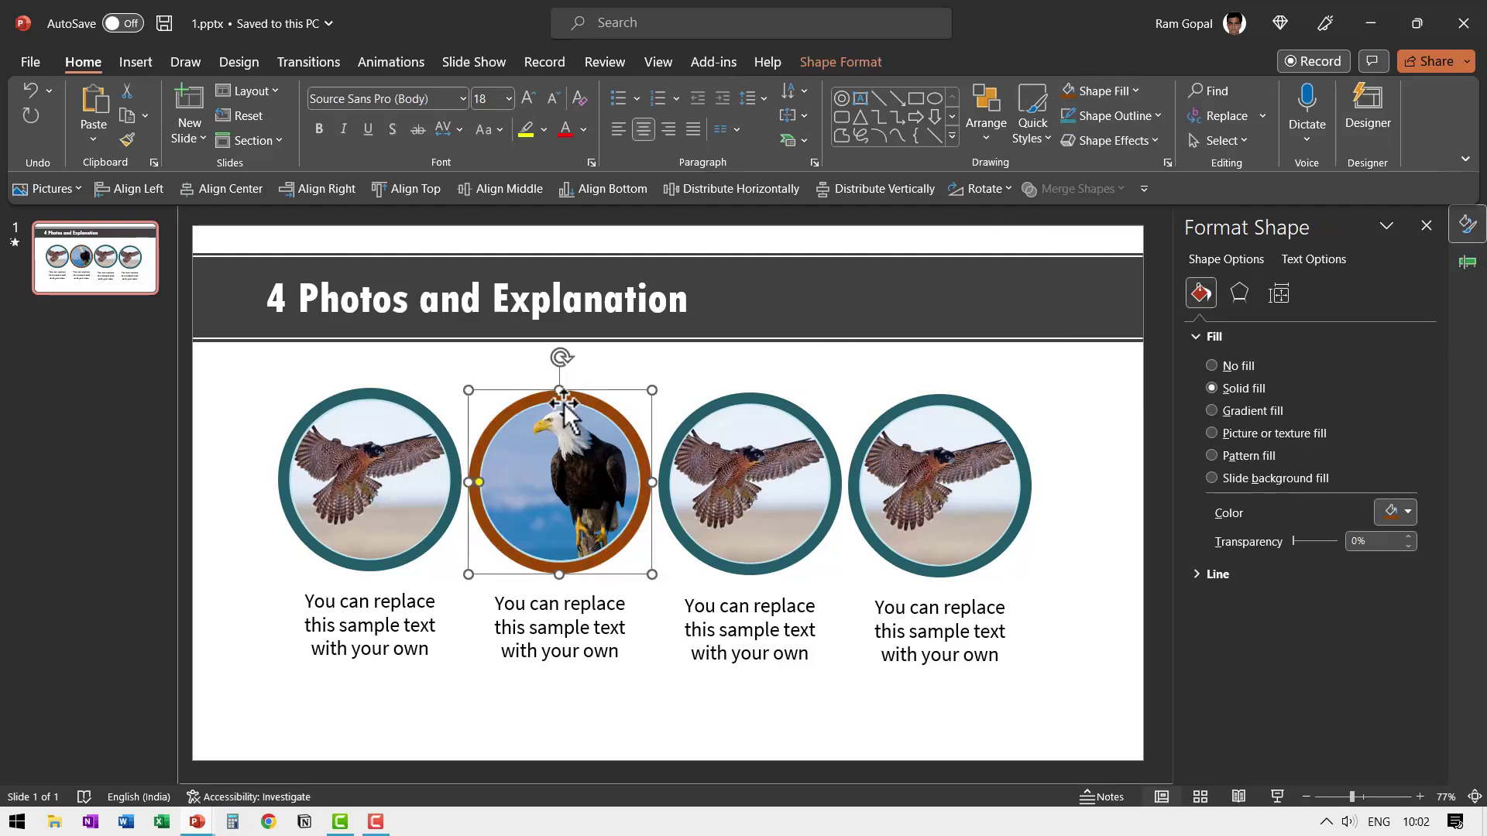
pyautogui.moveTo(555, 427); pyautogui.dragTo(556, 456)
# Change the frame to a darker orange shade and recentre the eagle picture
pyautogui.click(589, 422)
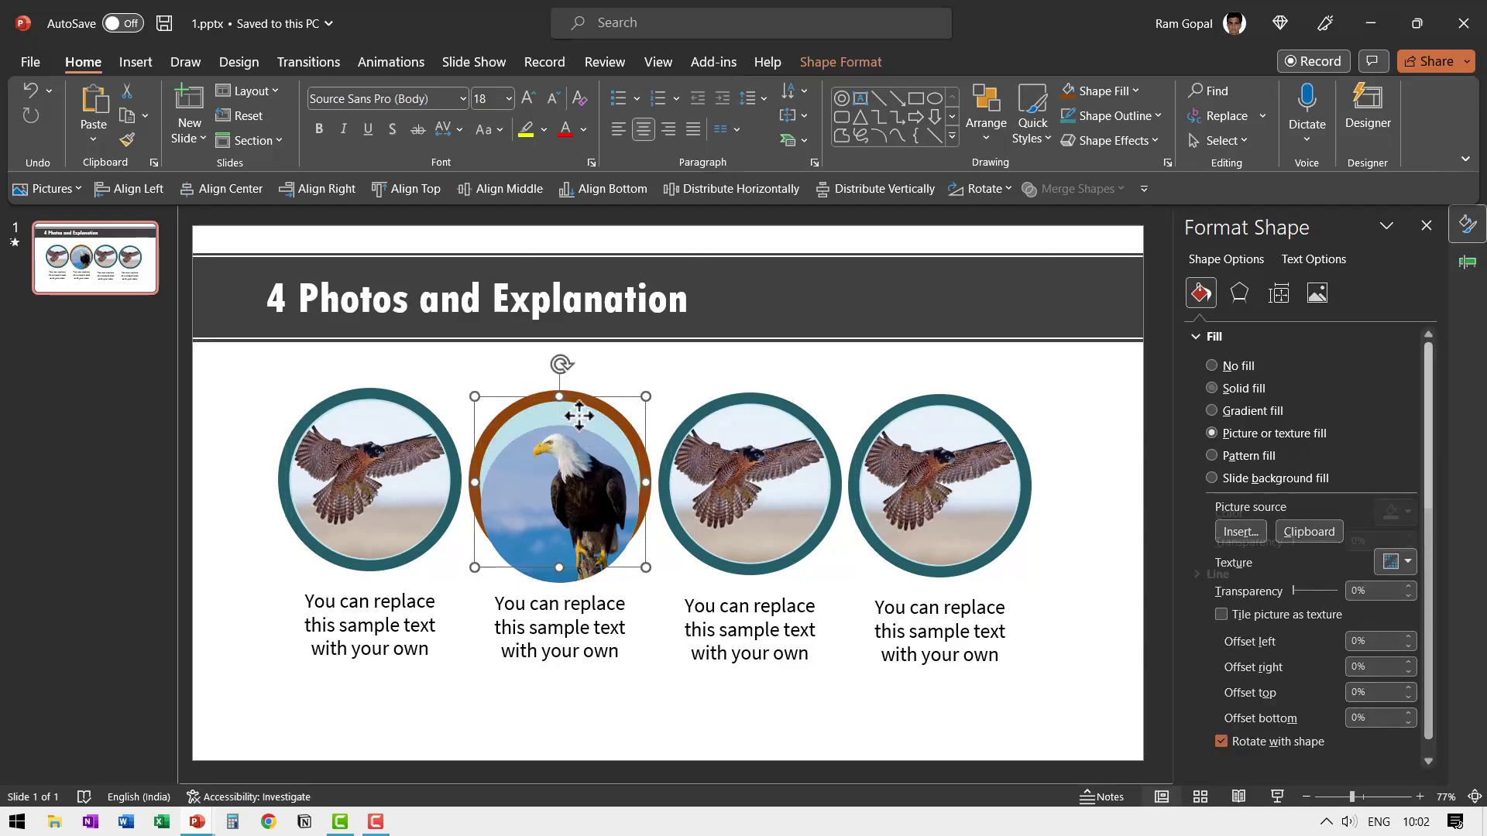
pyautogui.click(1131, 91)
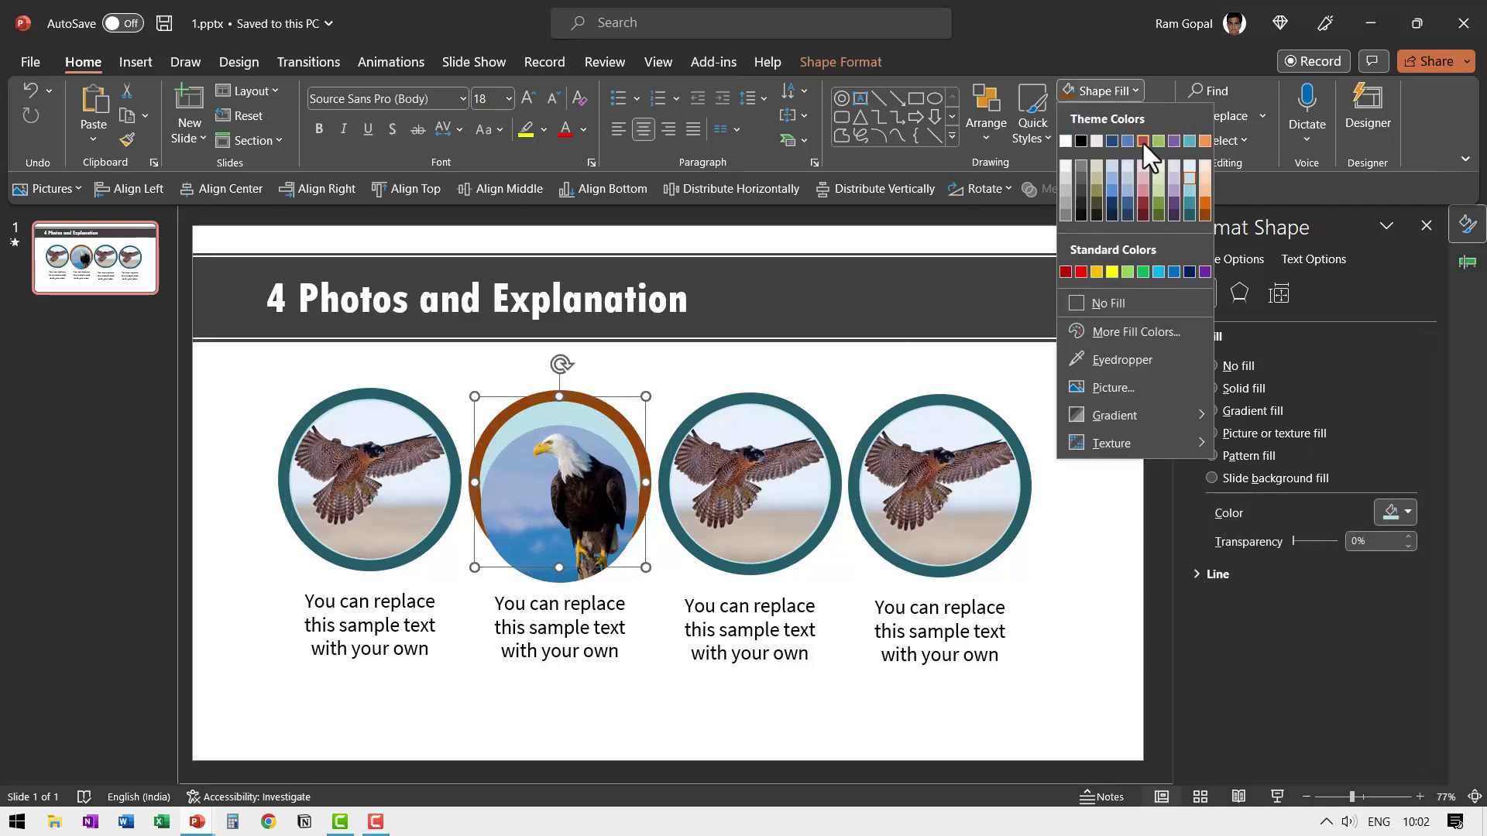
pyautogui.click(1205, 176)
pyautogui.moveTo(579, 519); pyautogui.dragTo(581, 485)
pyautogui.click(654, 533)
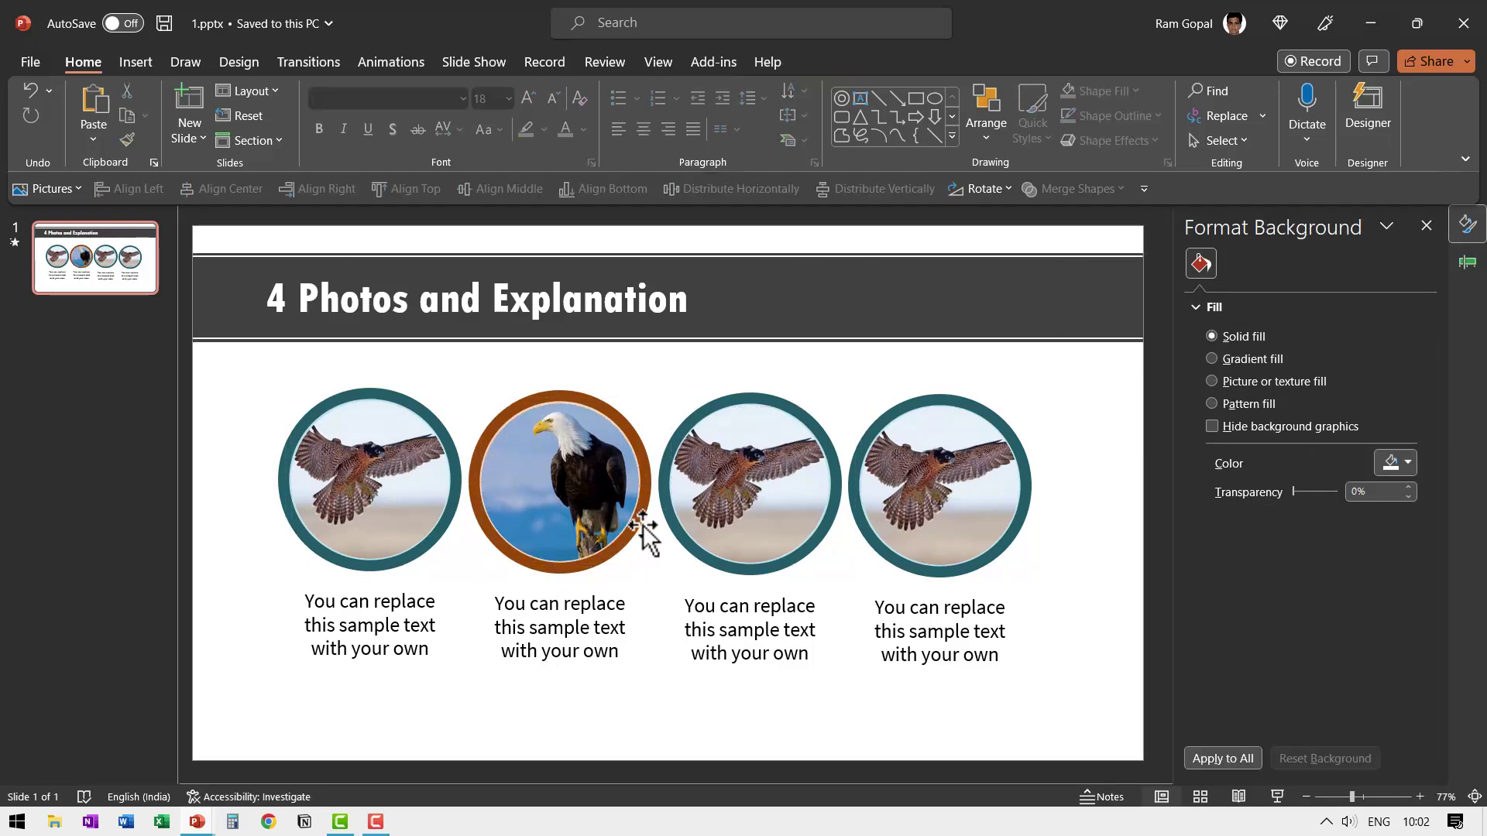